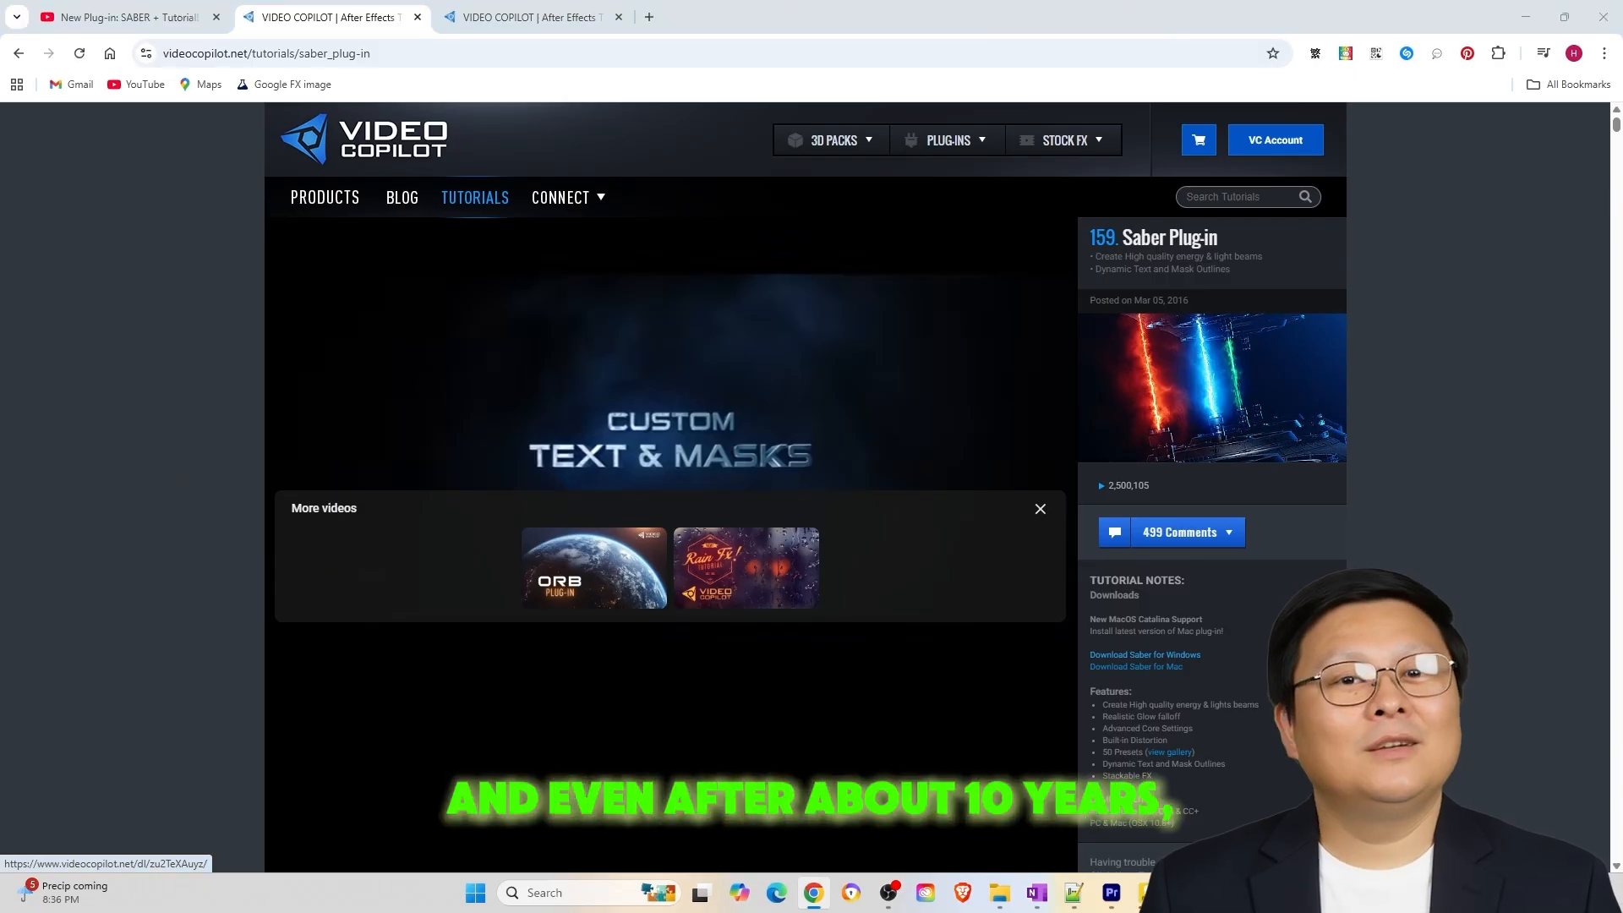
Download the Windows installer of the Saber plug-in and install it for After Effects 2026 and 2025
{"action": "left_click", "coordinate": [1144, 655]}
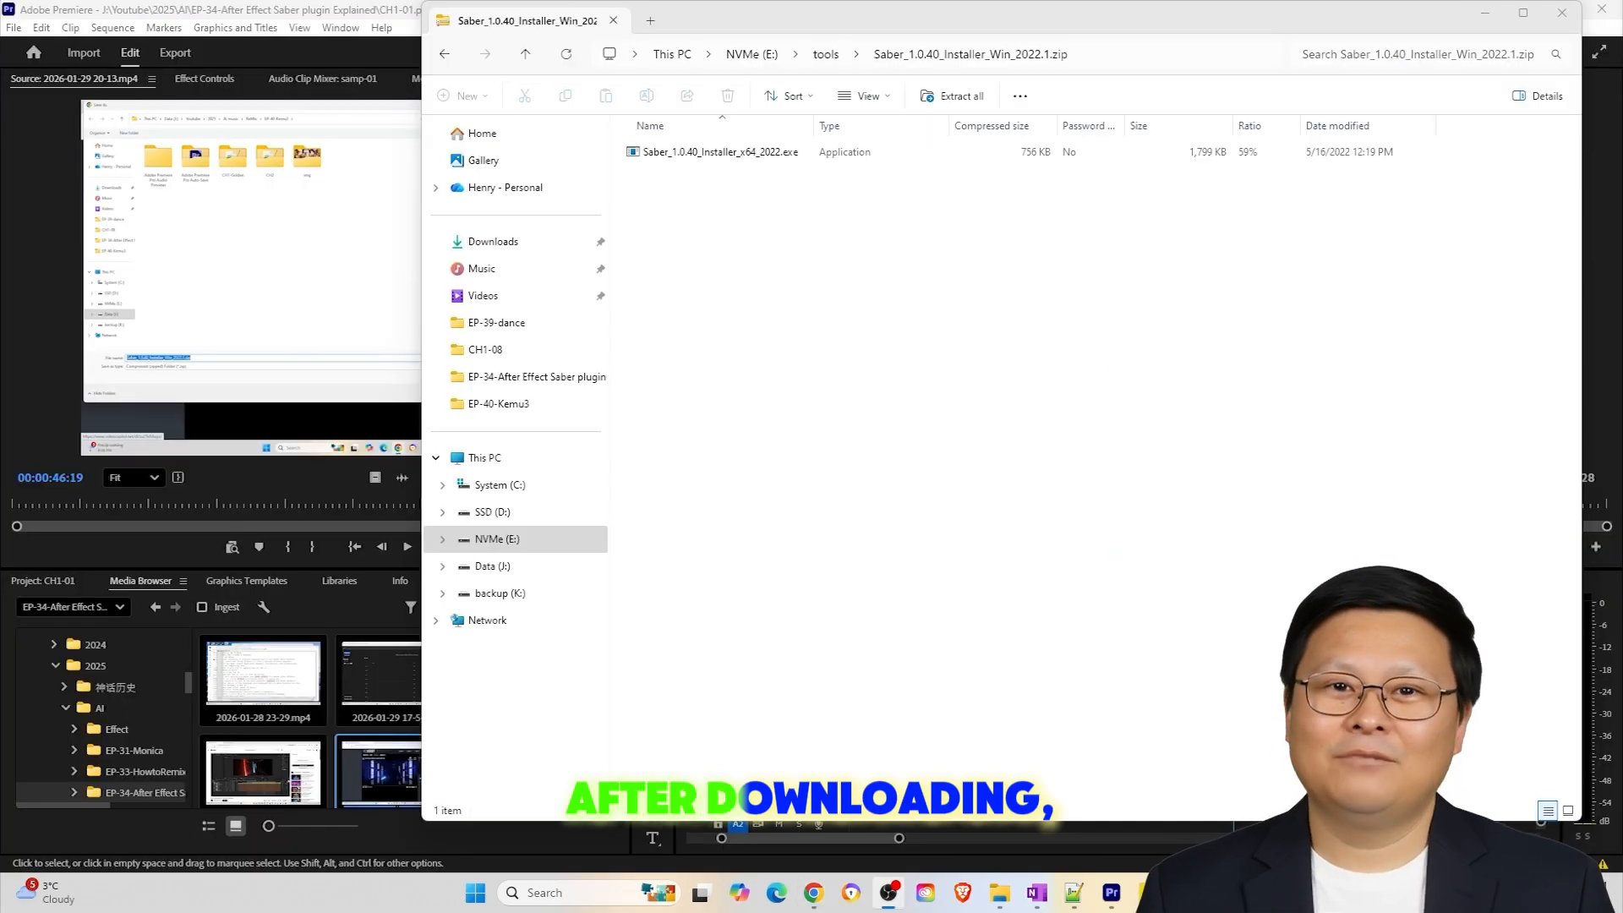
{"action": "double_click", "coordinate": [720, 152]}
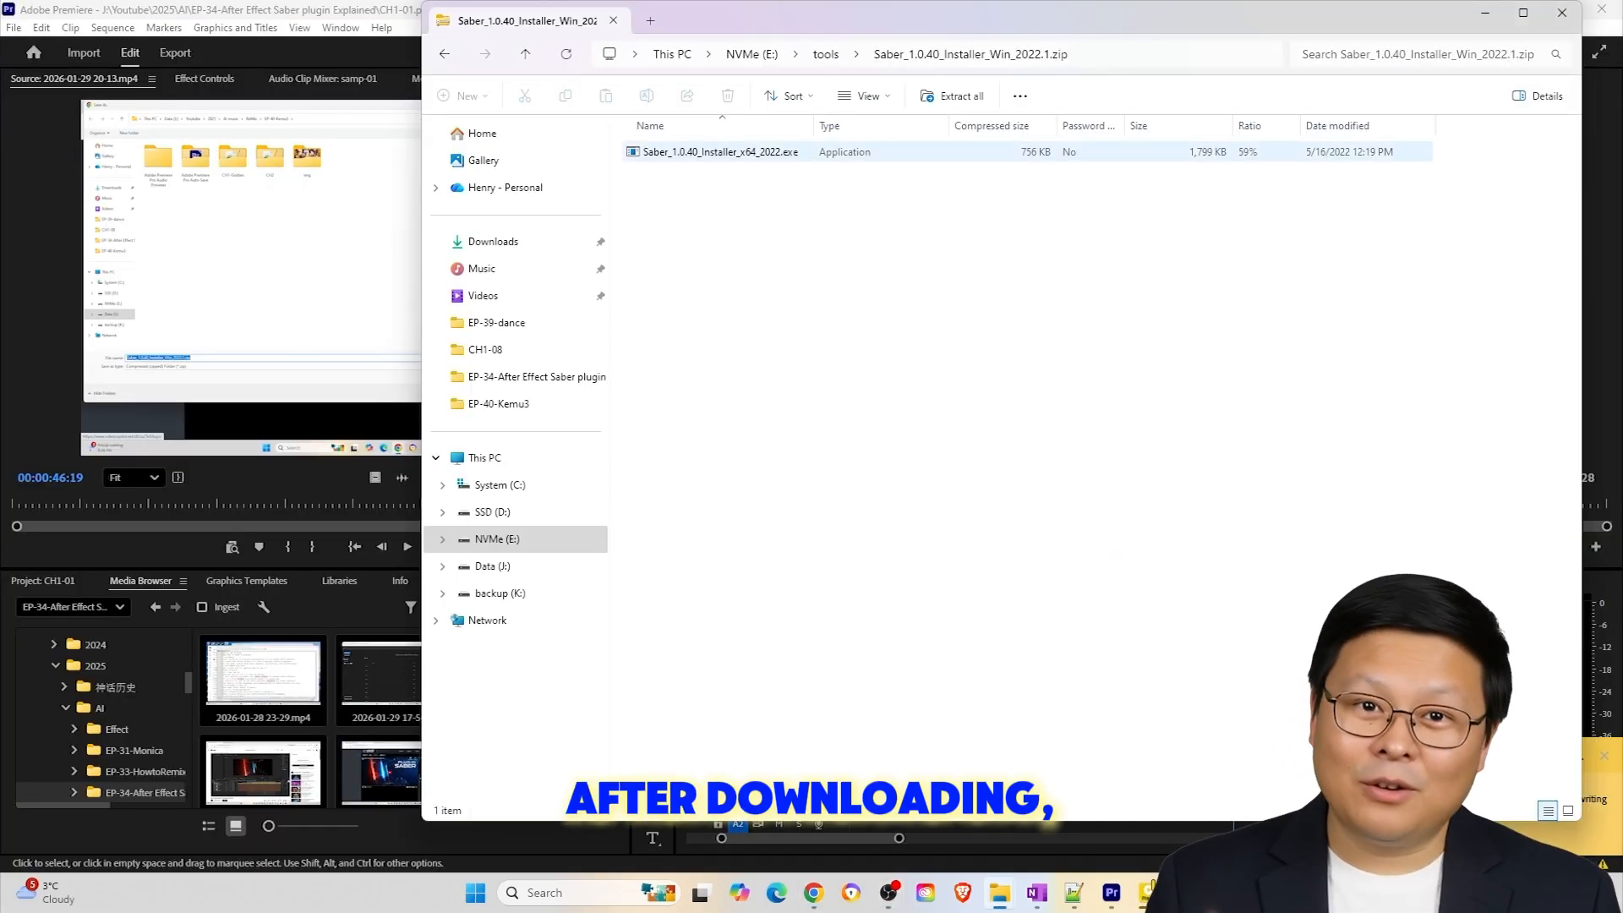
{"action": "left_click", "coordinate": [1145, 719]}
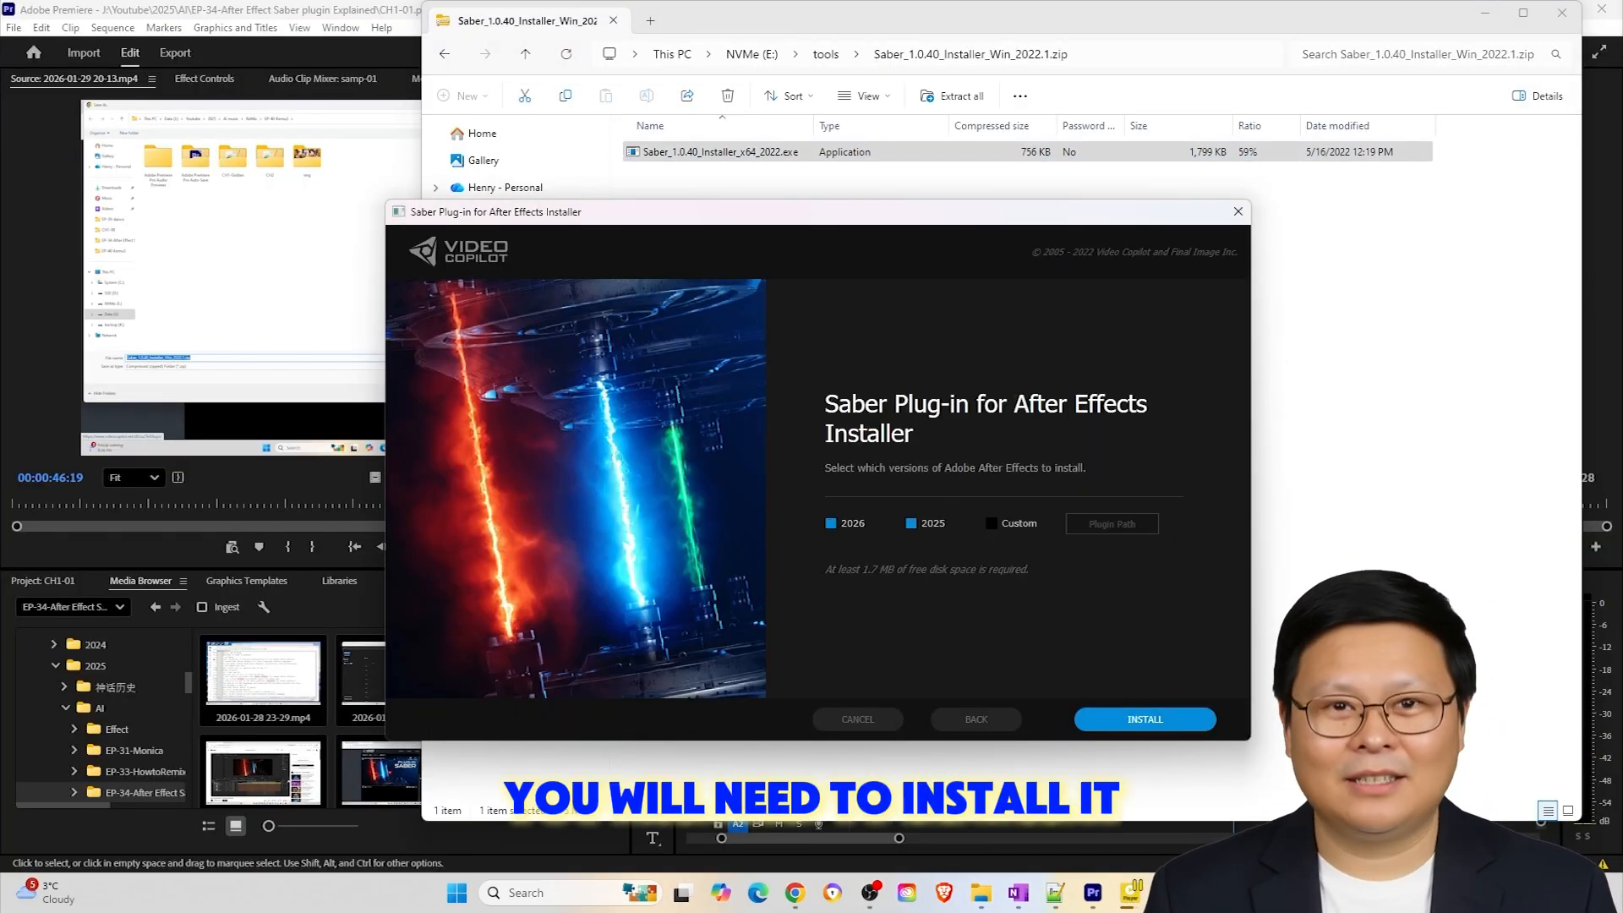
{"action": "key", "text": "Return"}
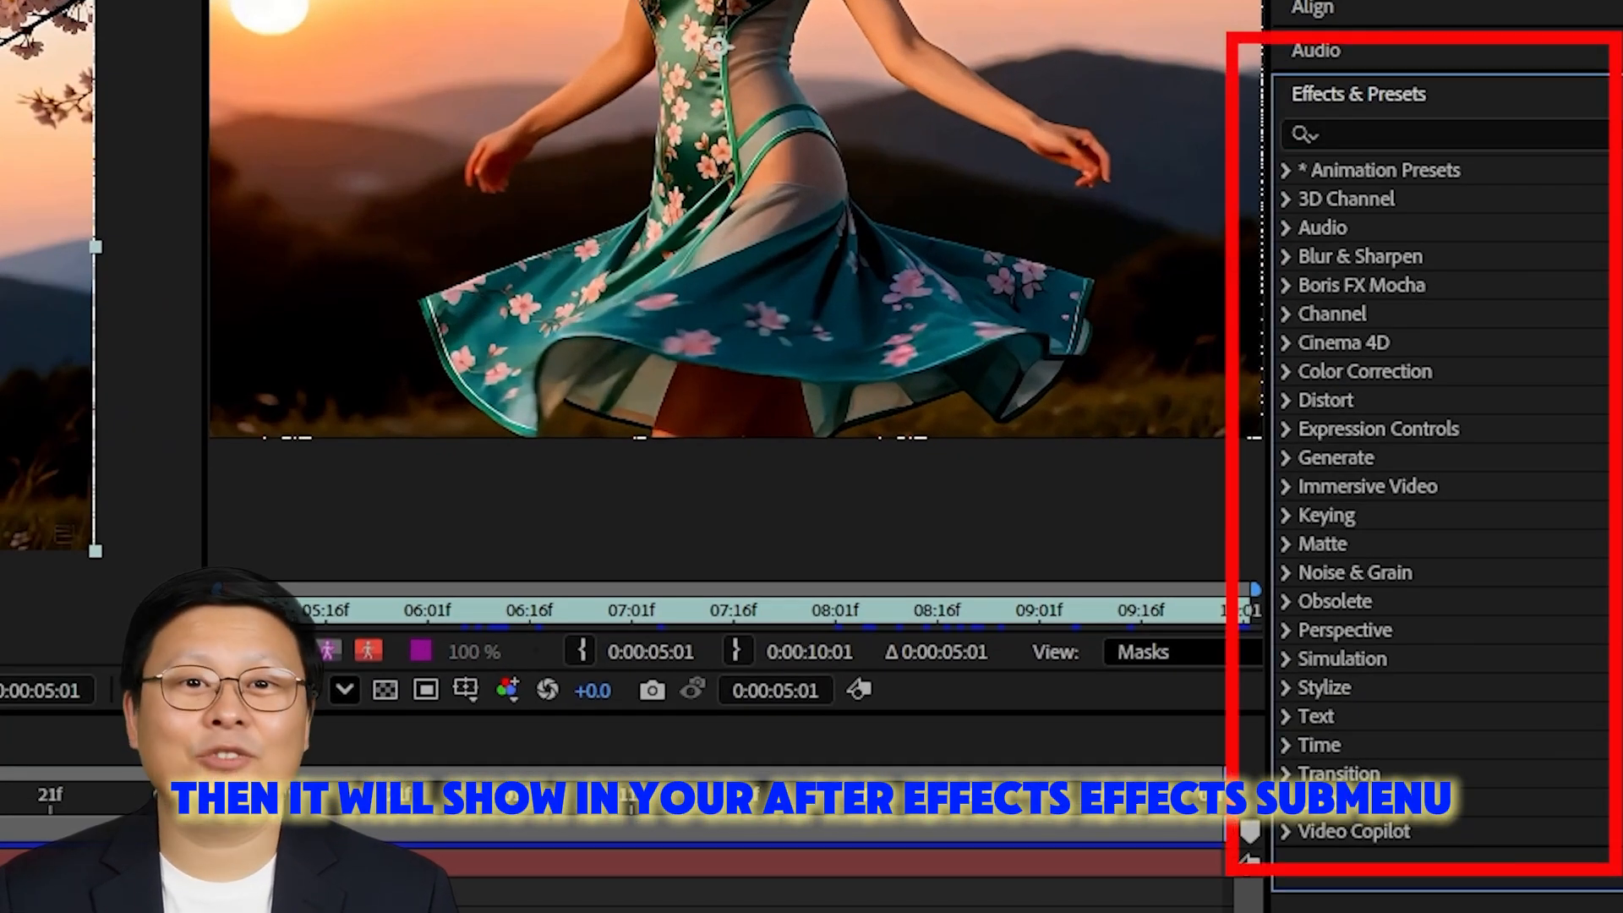
Search the After Effects effects and presets for "saber"
{"action": "left_click", "coordinate": [1383, 858]}
{"action": "type", "text": "saber"}
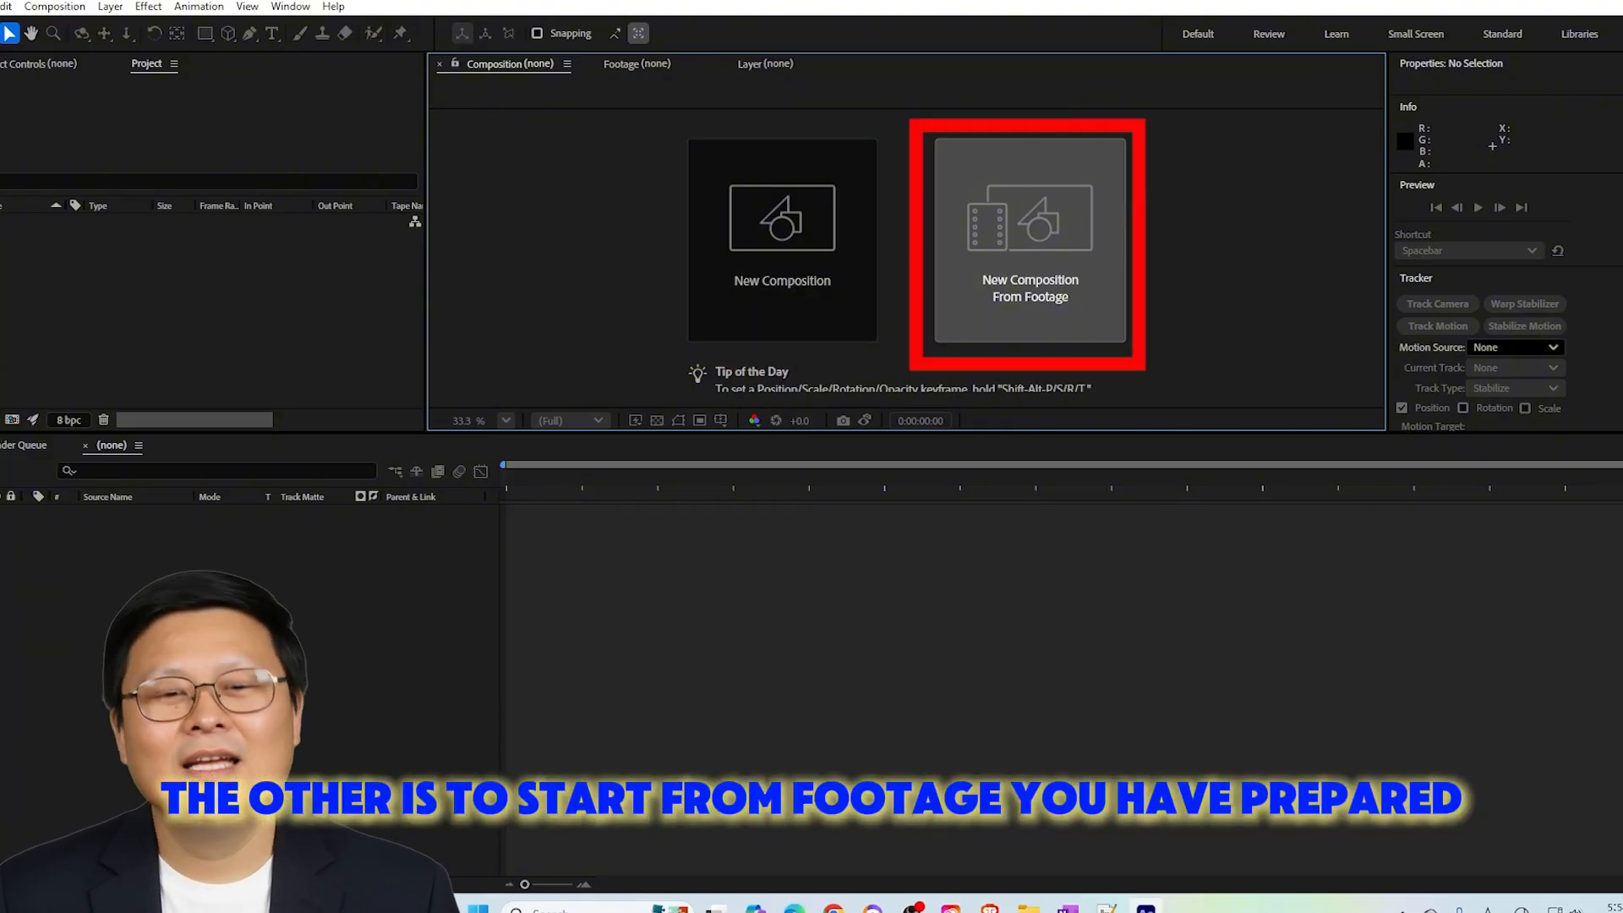
Create a new composition from the sample-02.mp4 footage
{"action": "left_click", "coordinate": [1034, 257]}
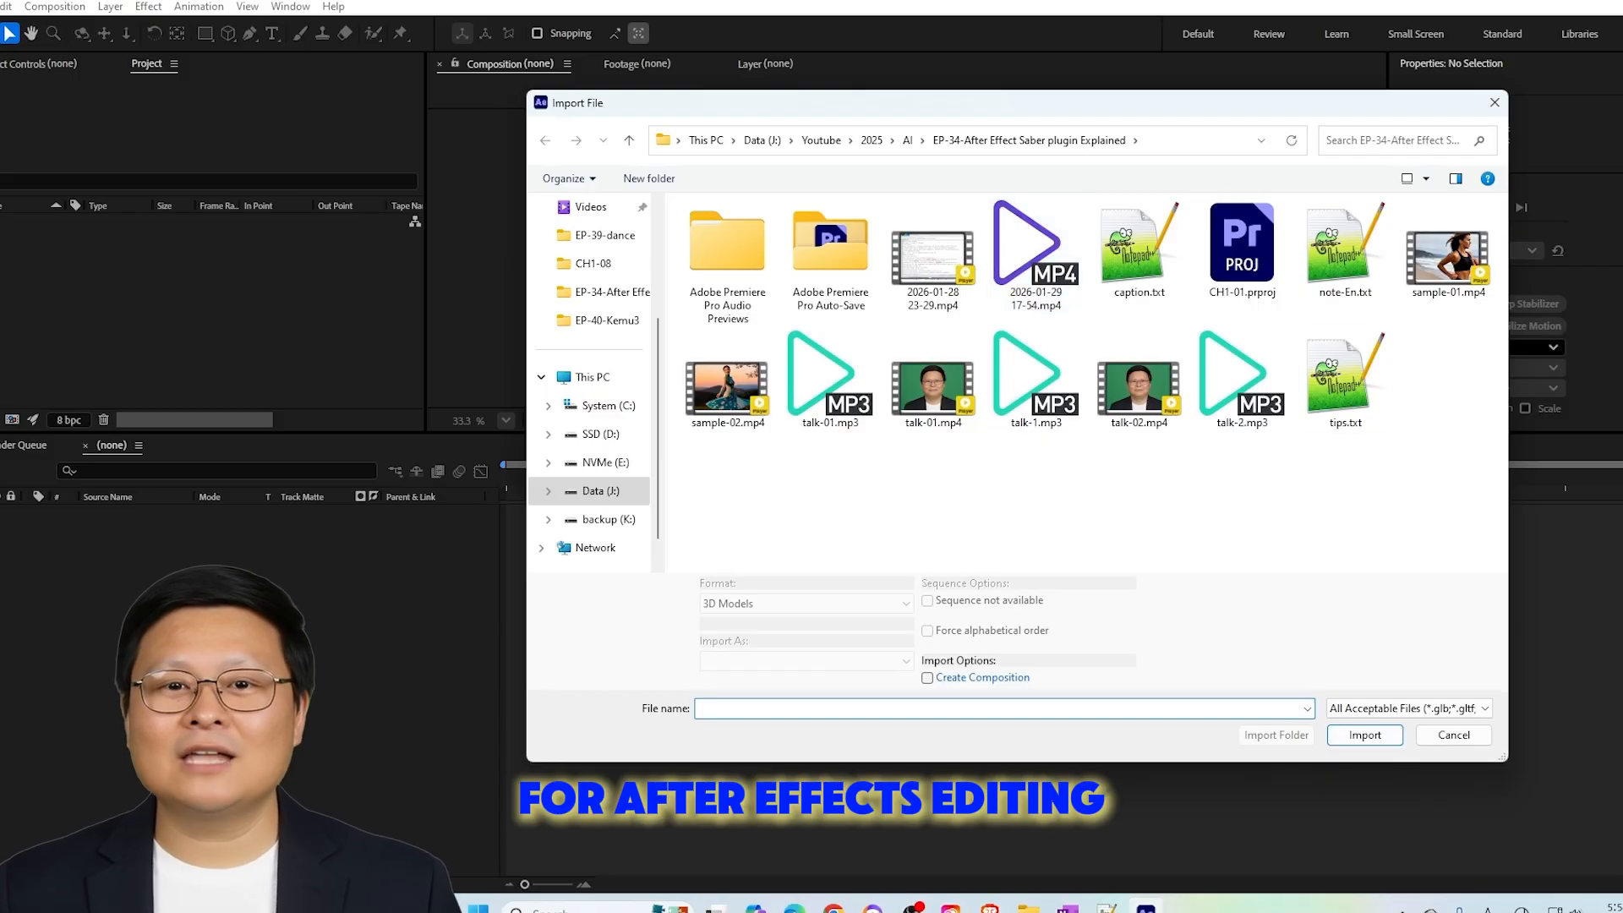
{"action": "left_click", "coordinate": [727, 381]}
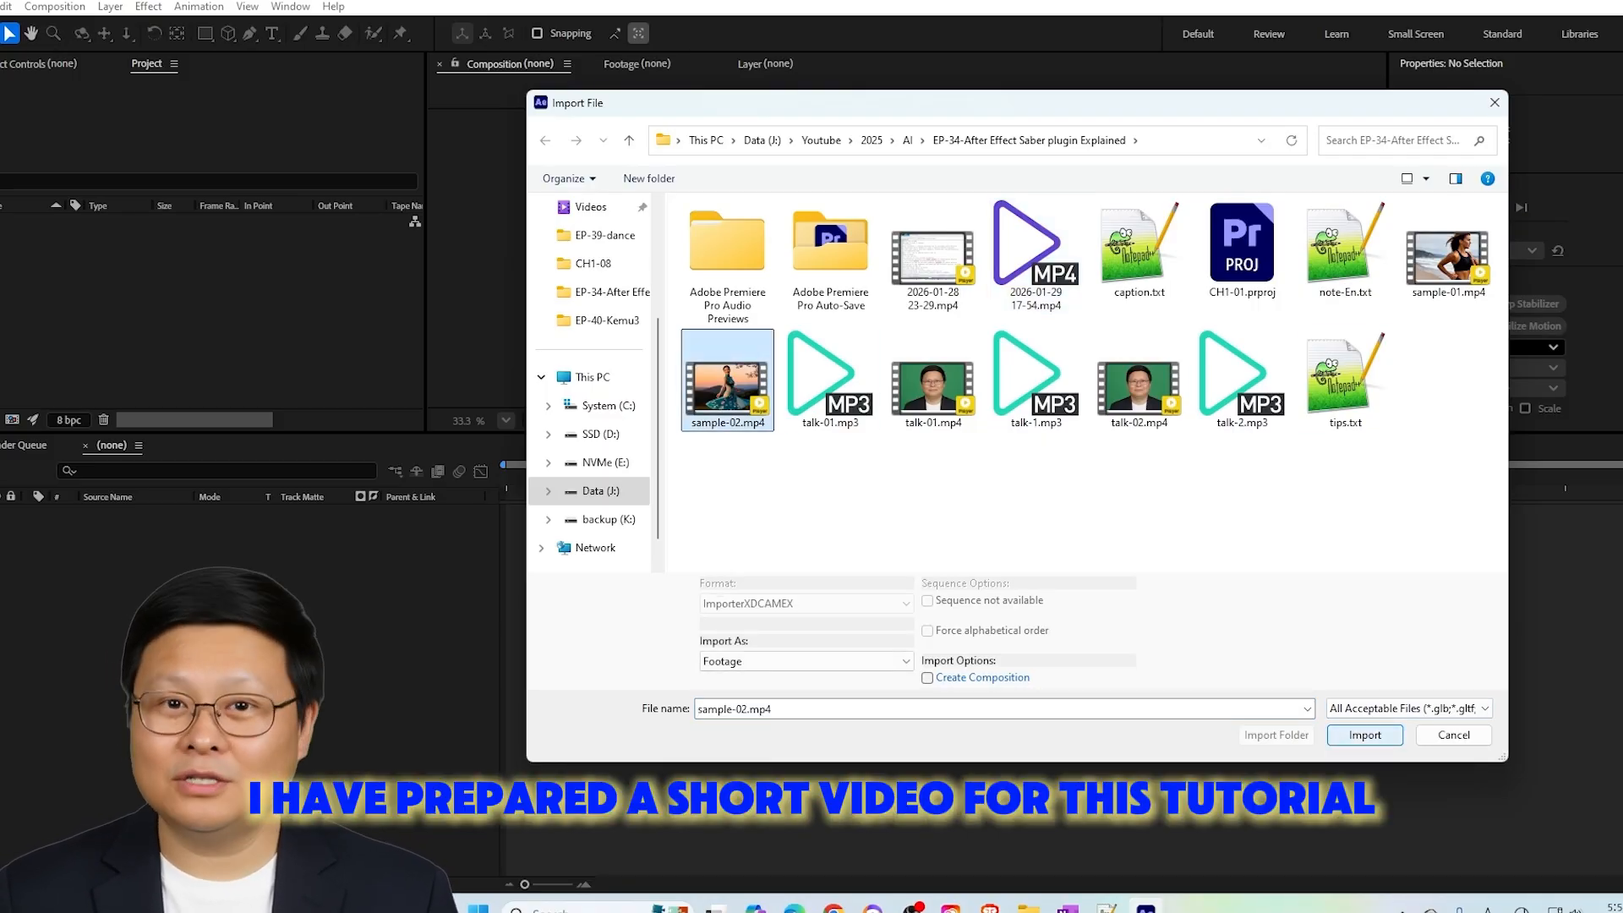
{"action": "key", "text": "Return"}
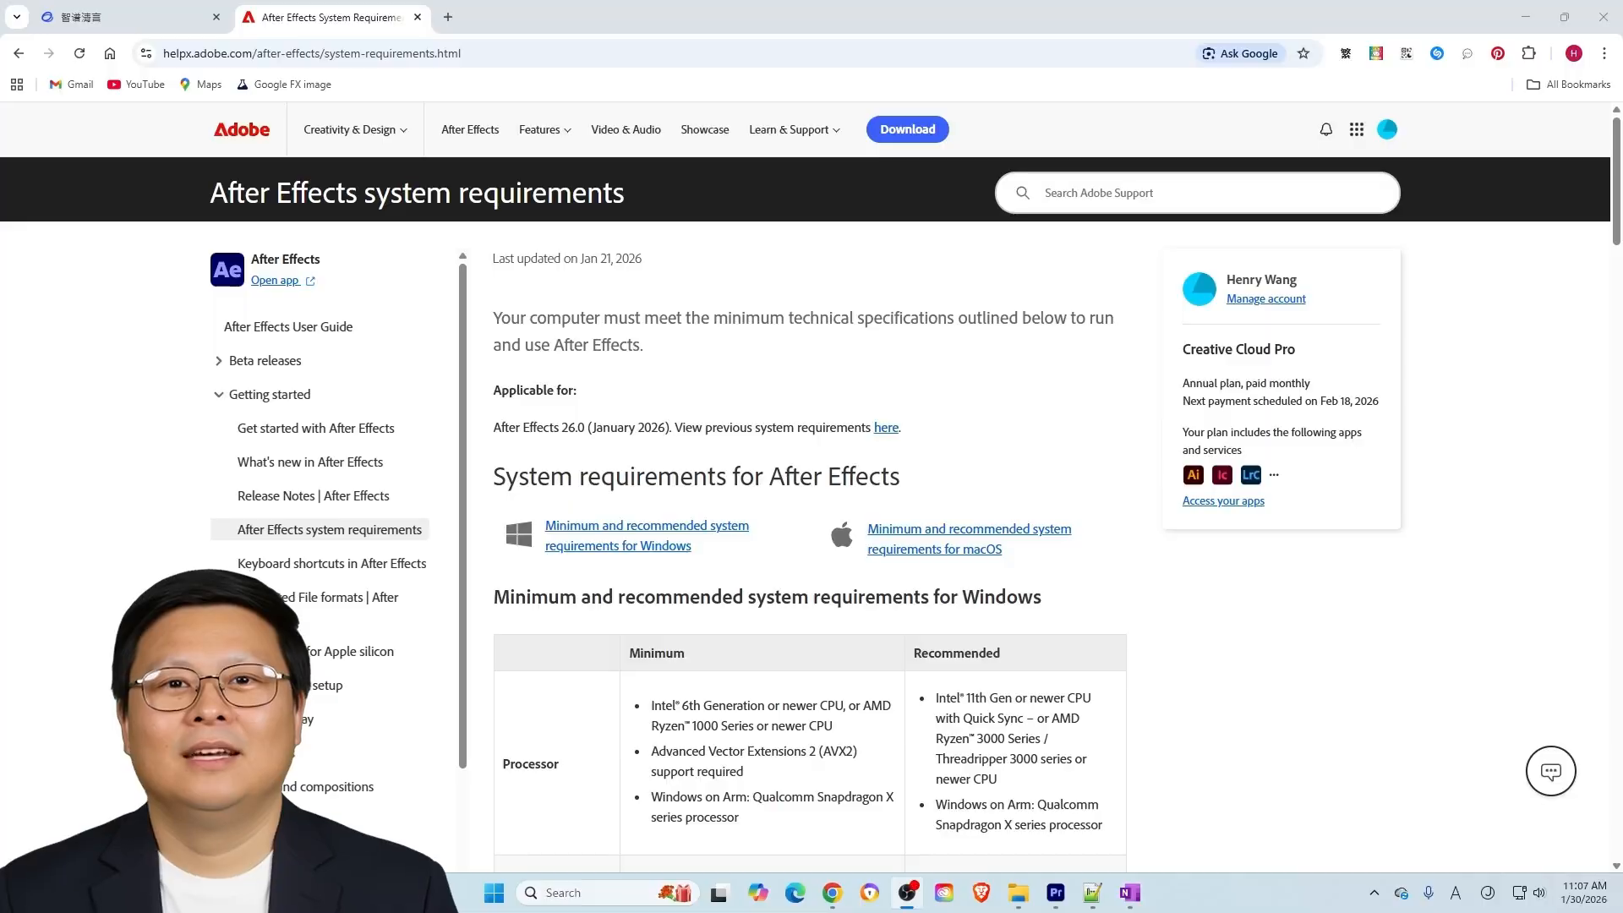
Switch to the browser and review the Windows hardware requirements on Adobe's After Effects system requirements page
{"action": "scroll", "coordinate": [809, 507], "scroll_direction": "down", "scroll_amount": 5}
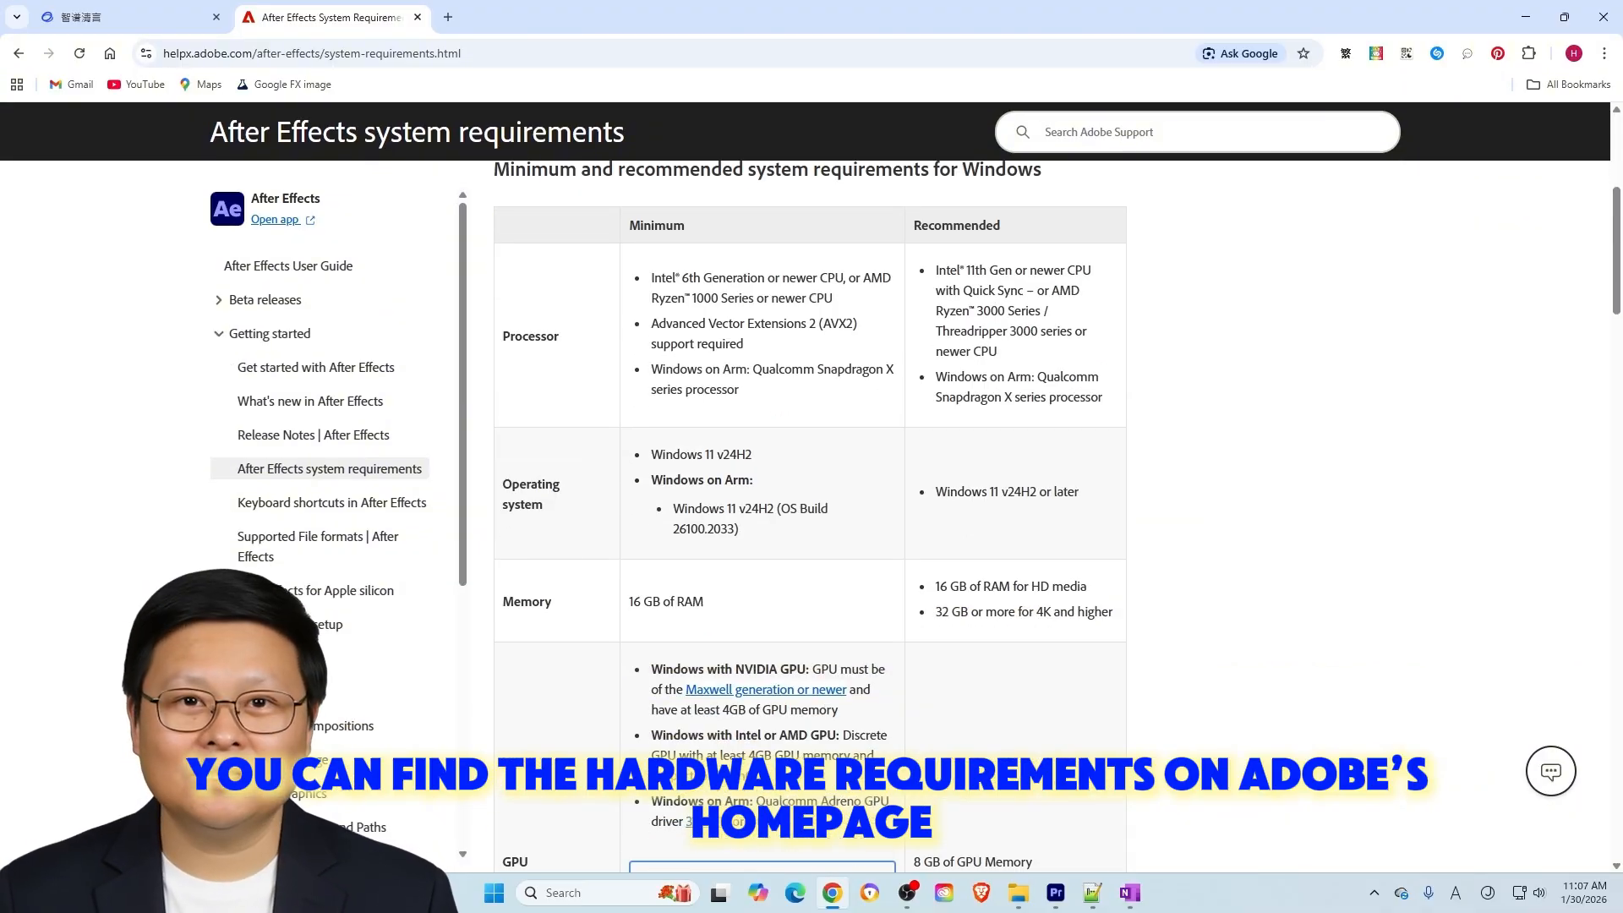
{"action": "scroll", "coordinate": [810, 507], "scroll_direction": "down", "scroll_amount": 15}
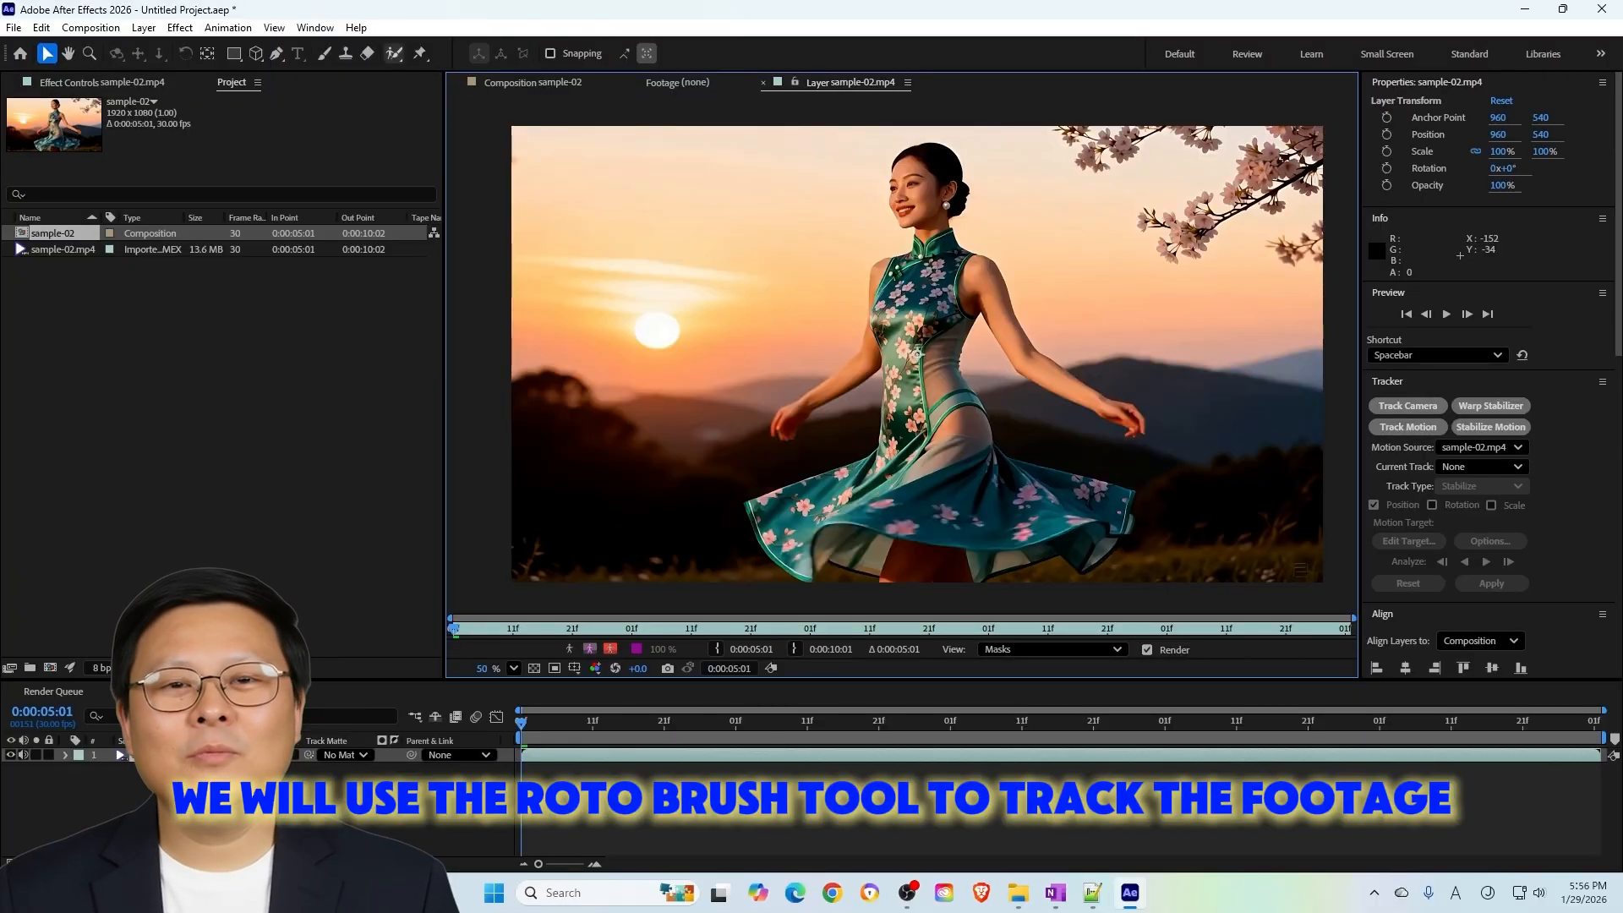
Activate the Roto Brush tool and set the sample-02 composition's preview resolution to Full
{"action": "left_click", "coordinate": [394, 53]}
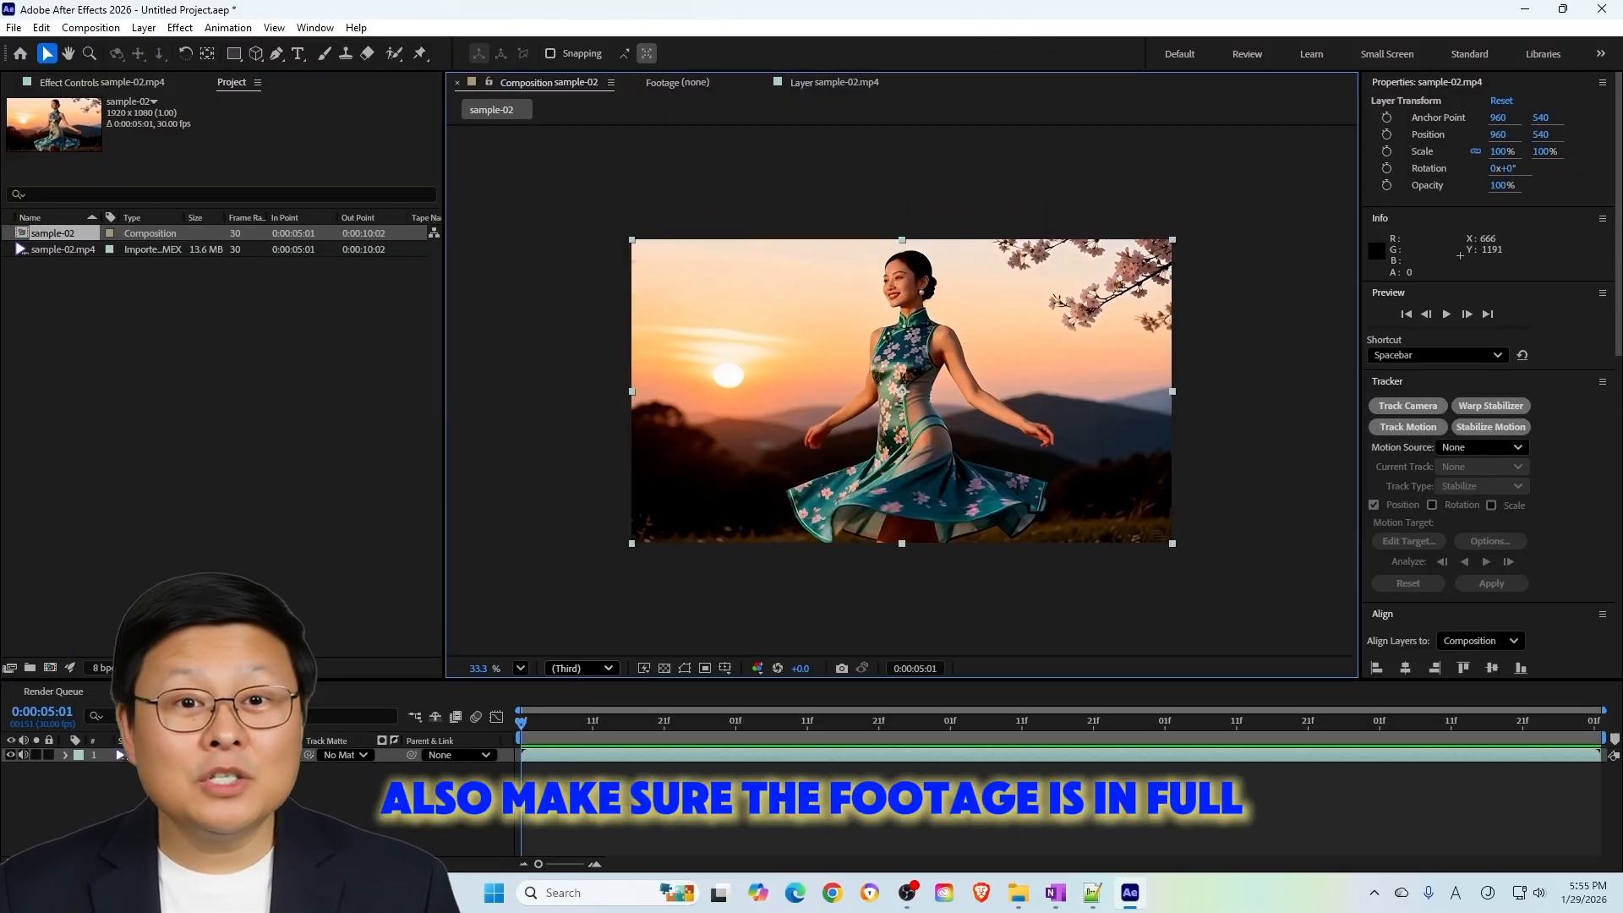
{"action": "left_click", "coordinate": [581, 668]}
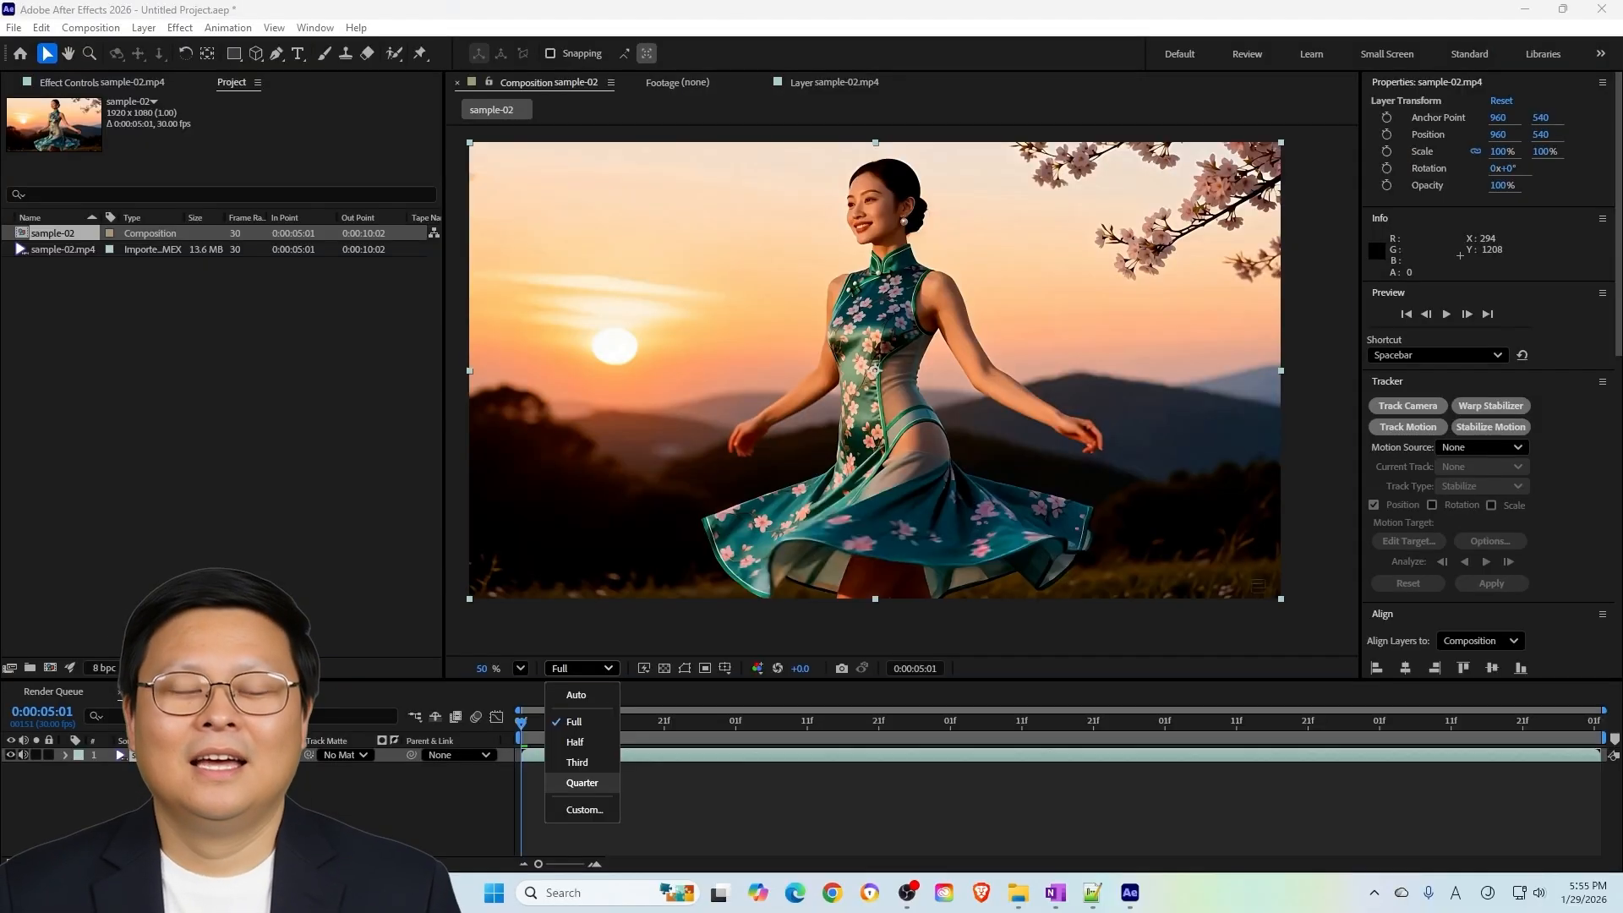
{"action": "left_click", "coordinate": [615, 680]}
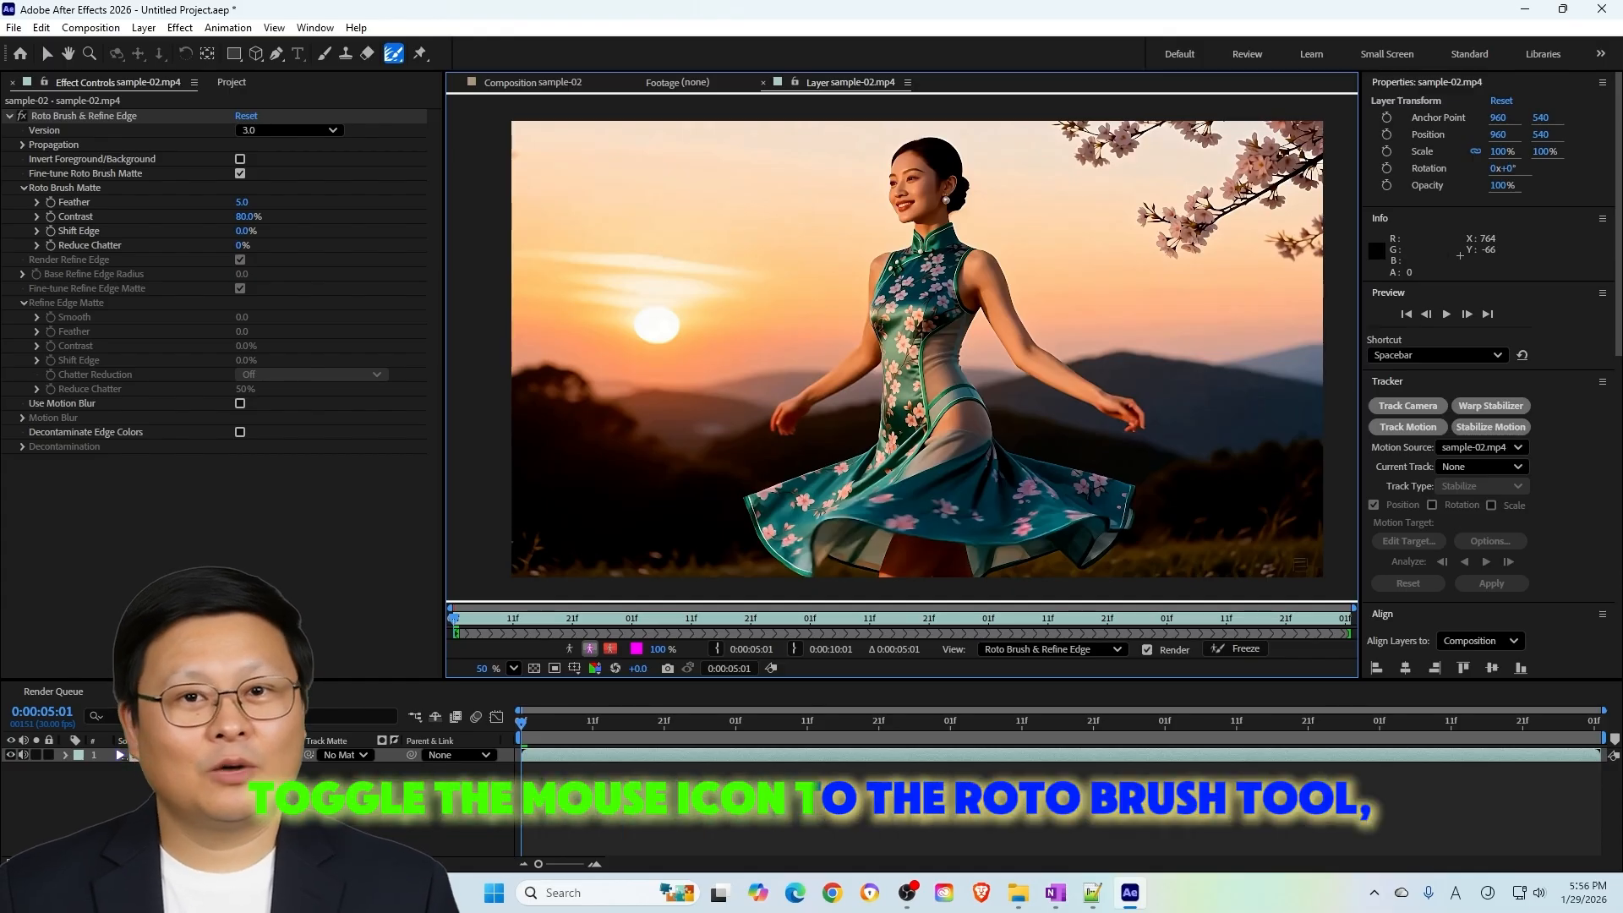
Adjust the Roto Brush size to a diameter of about 18 px
{"action": "scroll", "coordinate": [1459, 254], "scroll_direction": "down", "scroll_amount": 5}
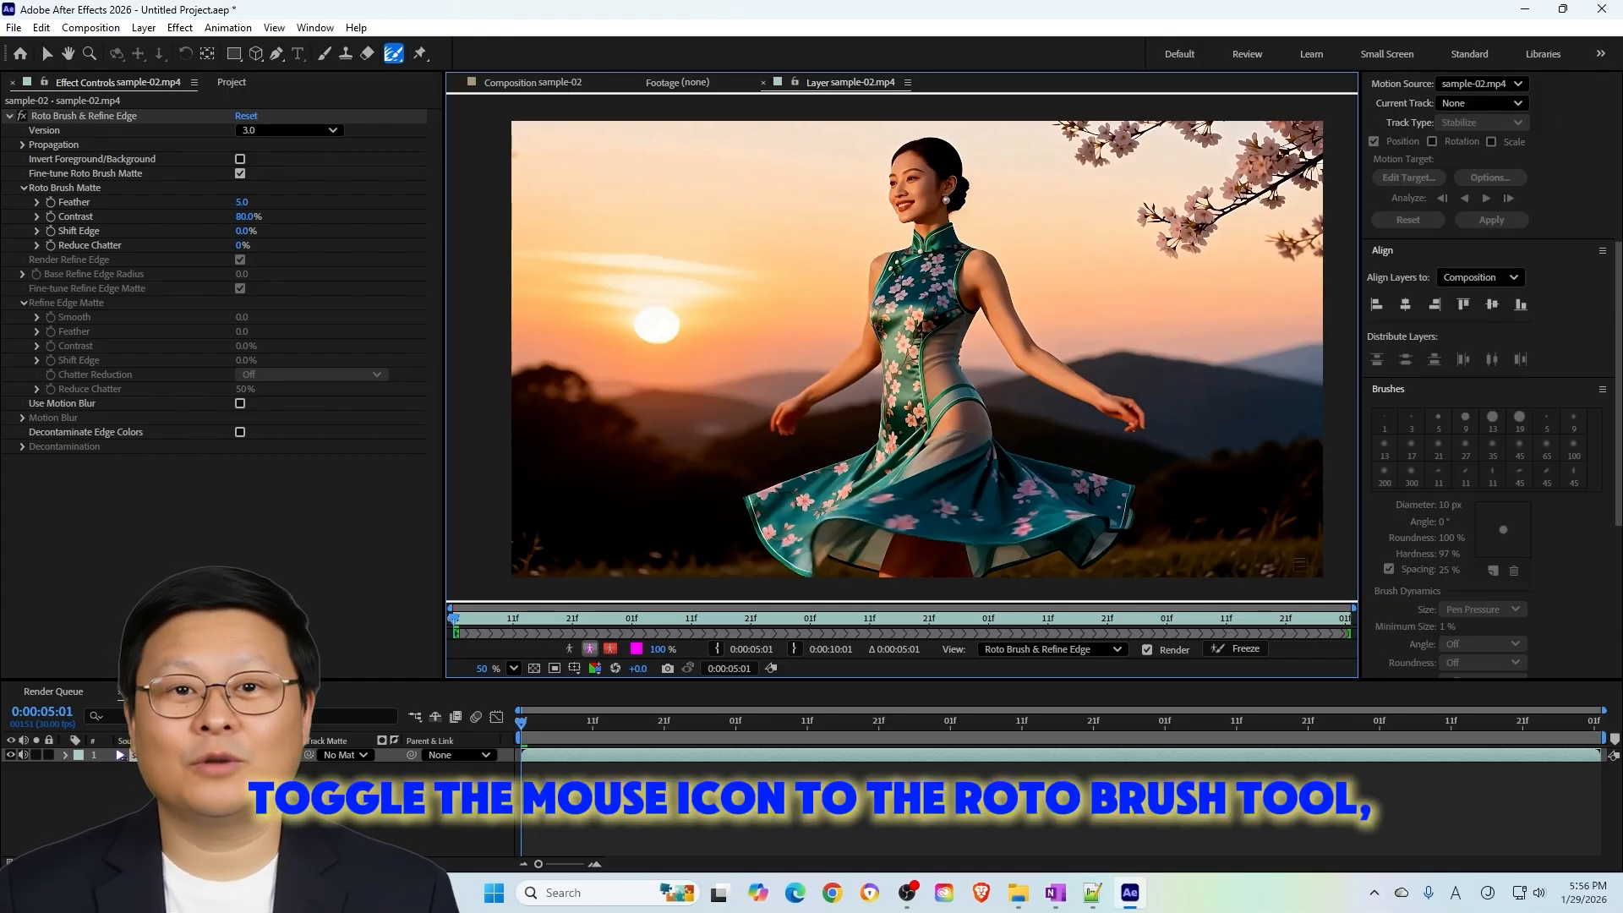
{"action": "scroll", "coordinate": [1470, 372], "scroll_direction": "down", "scroll_amount": 4}
{"action": "scroll", "coordinate": [1470, 372], "scroll_direction": "up", "scroll_amount": 2}
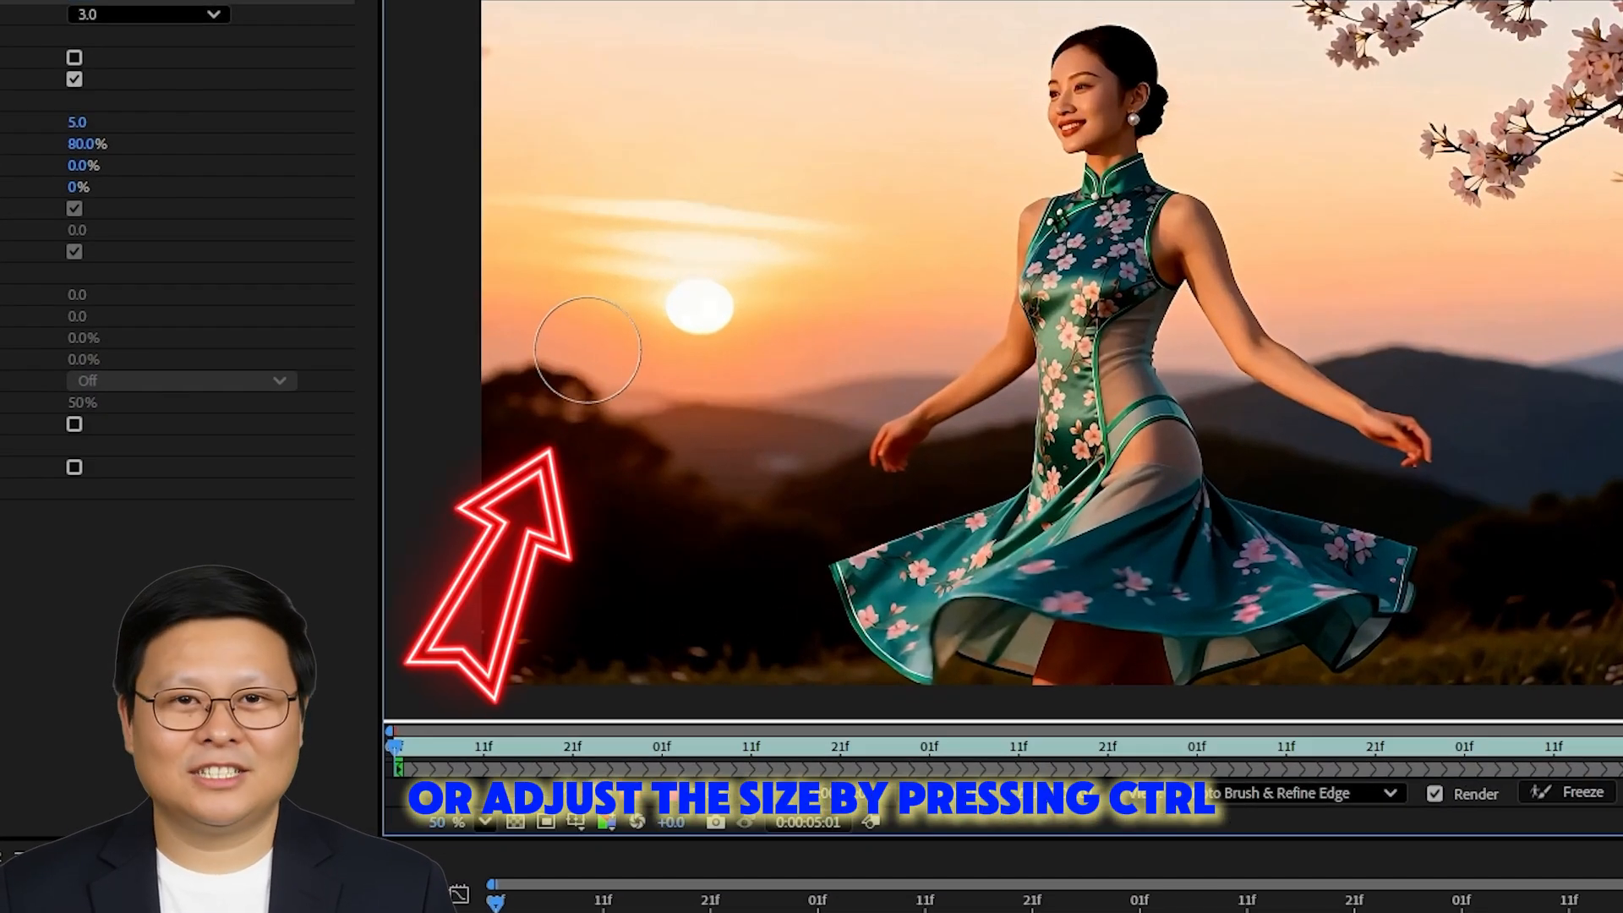
{"action": "mouse_move", "coordinate": [588, 350]}
{"action": "left_mouse_down"}
{"action": "mouse_move", "coordinate": [552, 350]}
{"action": "mouse_move", "coordinate": [601, 350]}
{"action": "mouse_move", "coordinate": [553, 350]}
{"action": "mouse_move", "coordinate": [601, 350]}
{"action": "mouse_move", "coordinate": [568, 350]}
{"action": "left_mouse_up"}
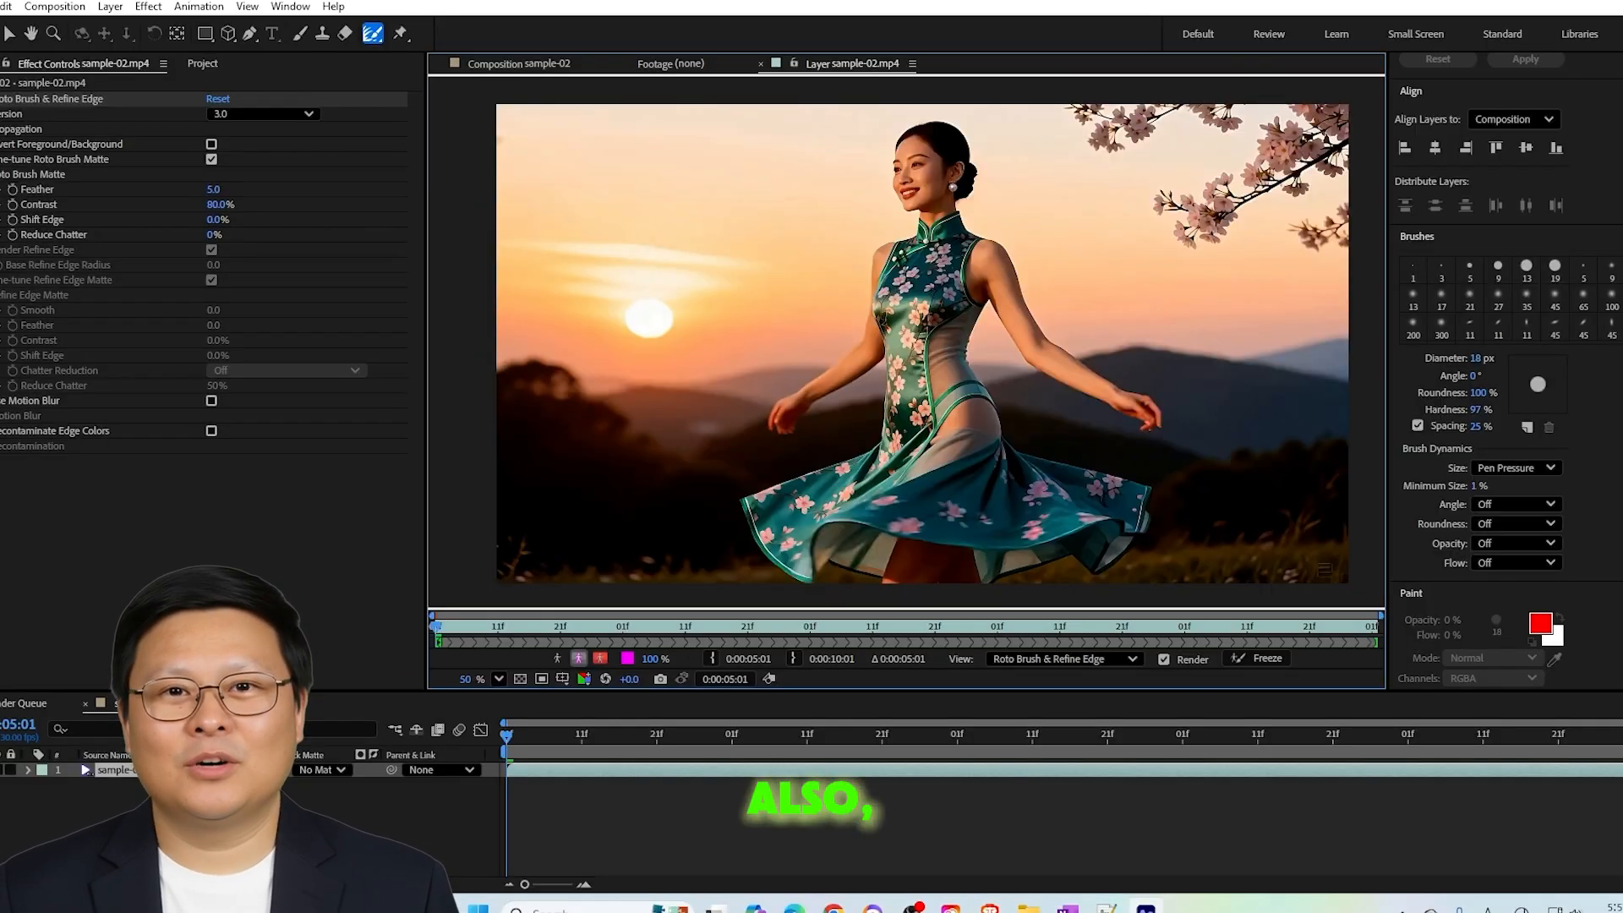
Paint with the Roto Brush over the model's head, dress and arm to select her as the foreground on the first frame
{"action": "key", "text": "space"}
{"action": "mouse_move", "coordinate": [895, 355]}
{"action": "left_mouse_down"}
{"action": "mouse_move", "coordinate": [909, 338]}
{"action": "mouse_move", "coordinate": [766, 492]}
{"action": "mouse_move", "coordinate": [743, 379]}
{"action": "mouse_move", "coordinate": [845, 405]}
{"action": "mouse_move", "coordinate": [926, 380]}
{"action": "mouse_move", "coordinate": [913, 355]}
{"action": "left_mouse_up"}
{"action": "scroll", "coordinate": [749, 344], "scroll_direction": "down", "scroll_amount": 2}
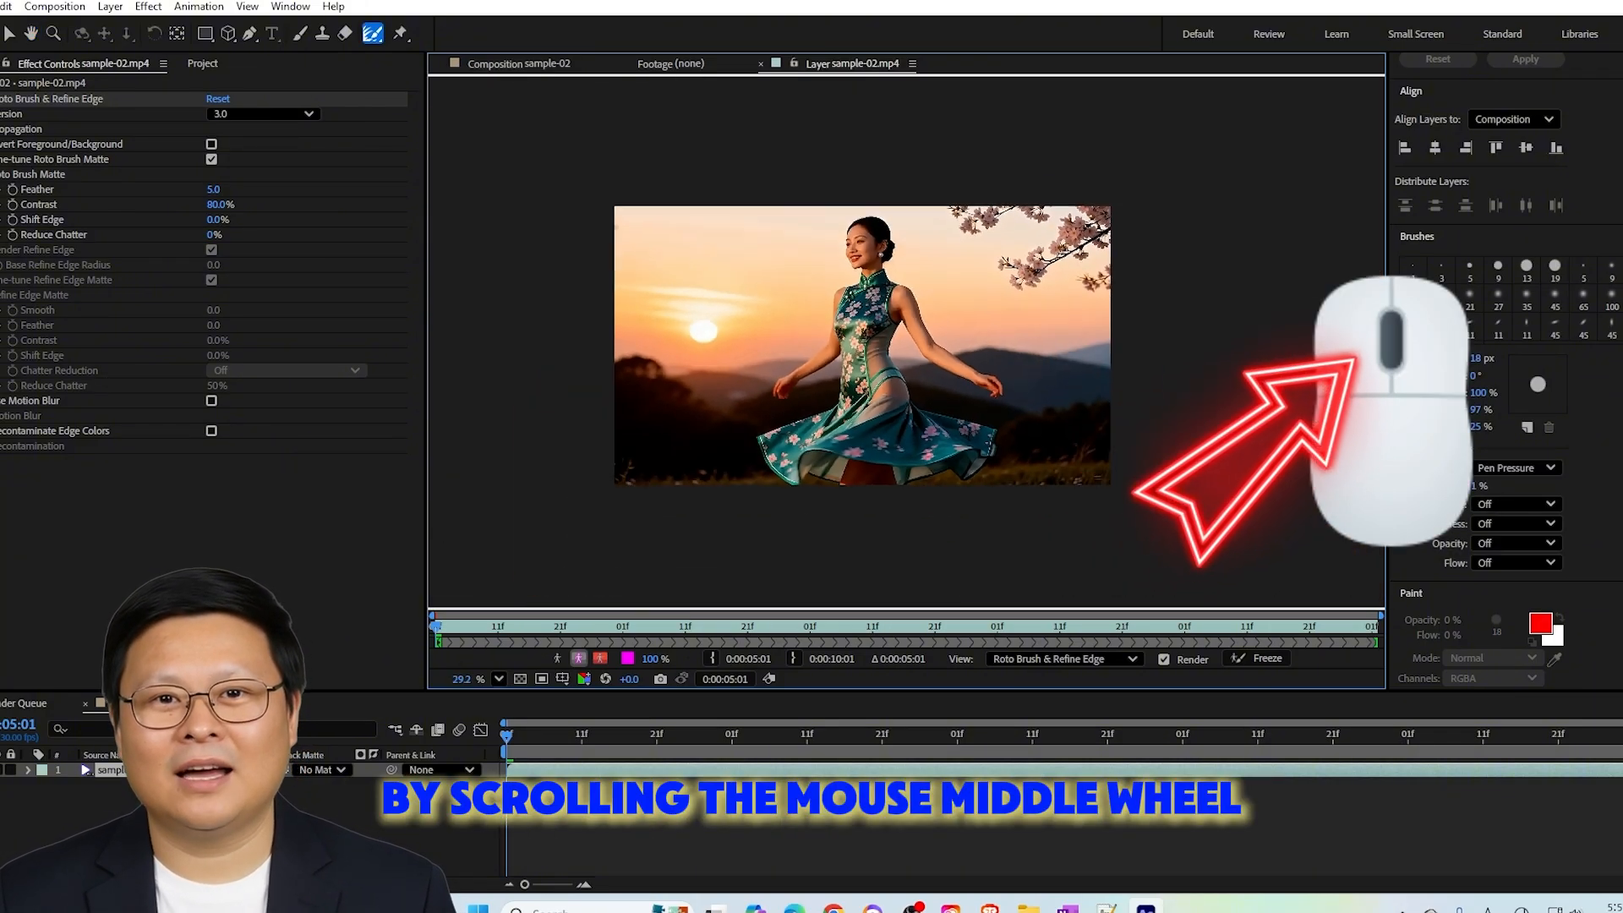
{"action": "scroll", "coordinate": [750, 344], "scroll_direction": "up", "scroll_amount": 1}
{"action": "scroll", "coordinate": [749, 344], "scroll_direction": "up", "scroll_amount": 1}
{"action": "scroll", "coordinate": [749, 344], "scroll_direction": "down", "scroll_amount": 2}
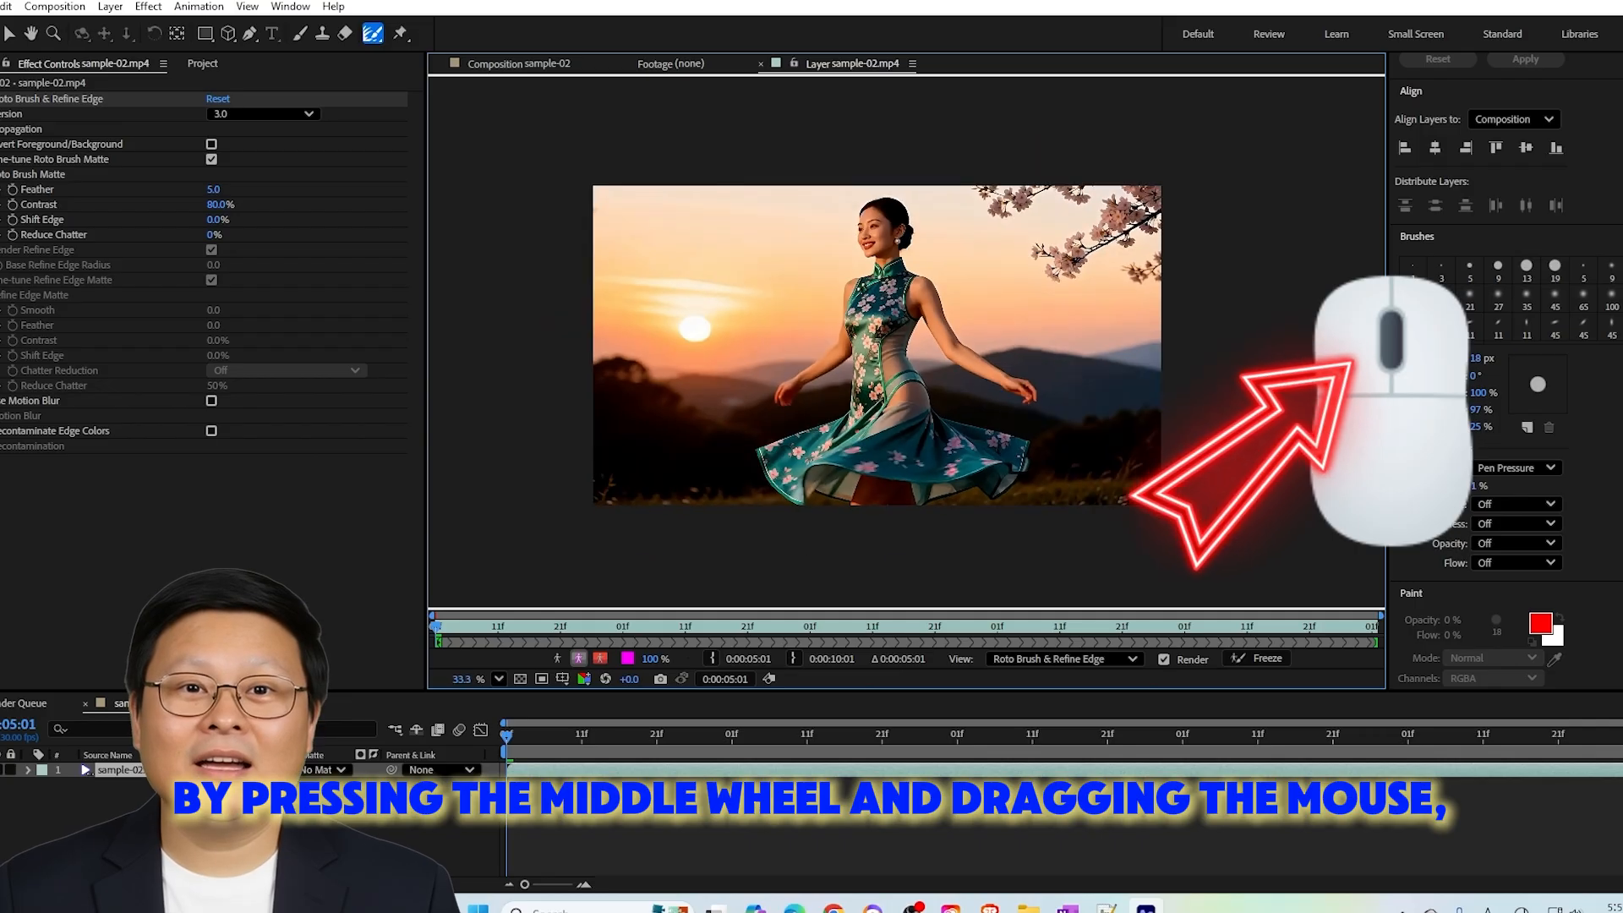
{"action": "left_click_drag", "start_coordinate": [749, 344], "coordinate": [894, 371]}
{"action": "mouse_move", "coordinate": [1002, 371]}
{"action": "left_mouse_down"}
{"action": "mouse_move", "coordinate": [870, 365]}
{"action": "mouse_move", "coordinate": [934, 332]}
{"action": "mouse_move", "coordinate": [958, 399]}
{"action": "left_mouse_up"}
{"action": "scroll", "coordinate": [870, 365], "scroll_direction": "up", "scroll_amount": 1}
{"action": "scroll", "coordinate": [959, 363], "scroll_direction": "up", "scroll_amount": 1}
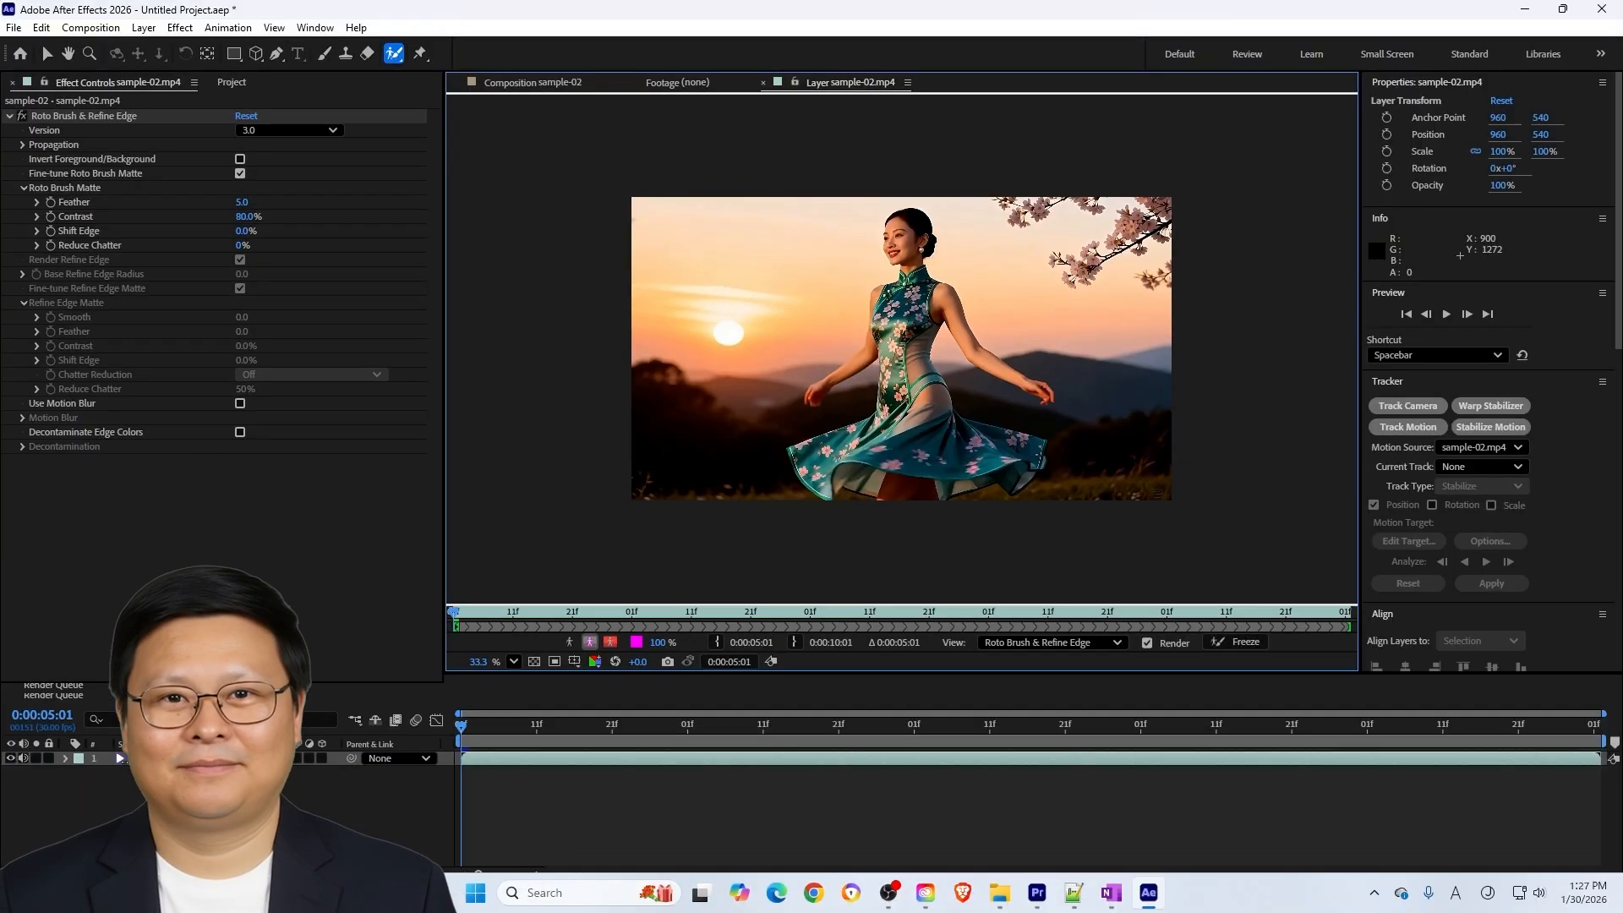
{"action": "scroll", "coordinate": [885, 204], "scroll_direction": "up", "scroll_amount": 2}
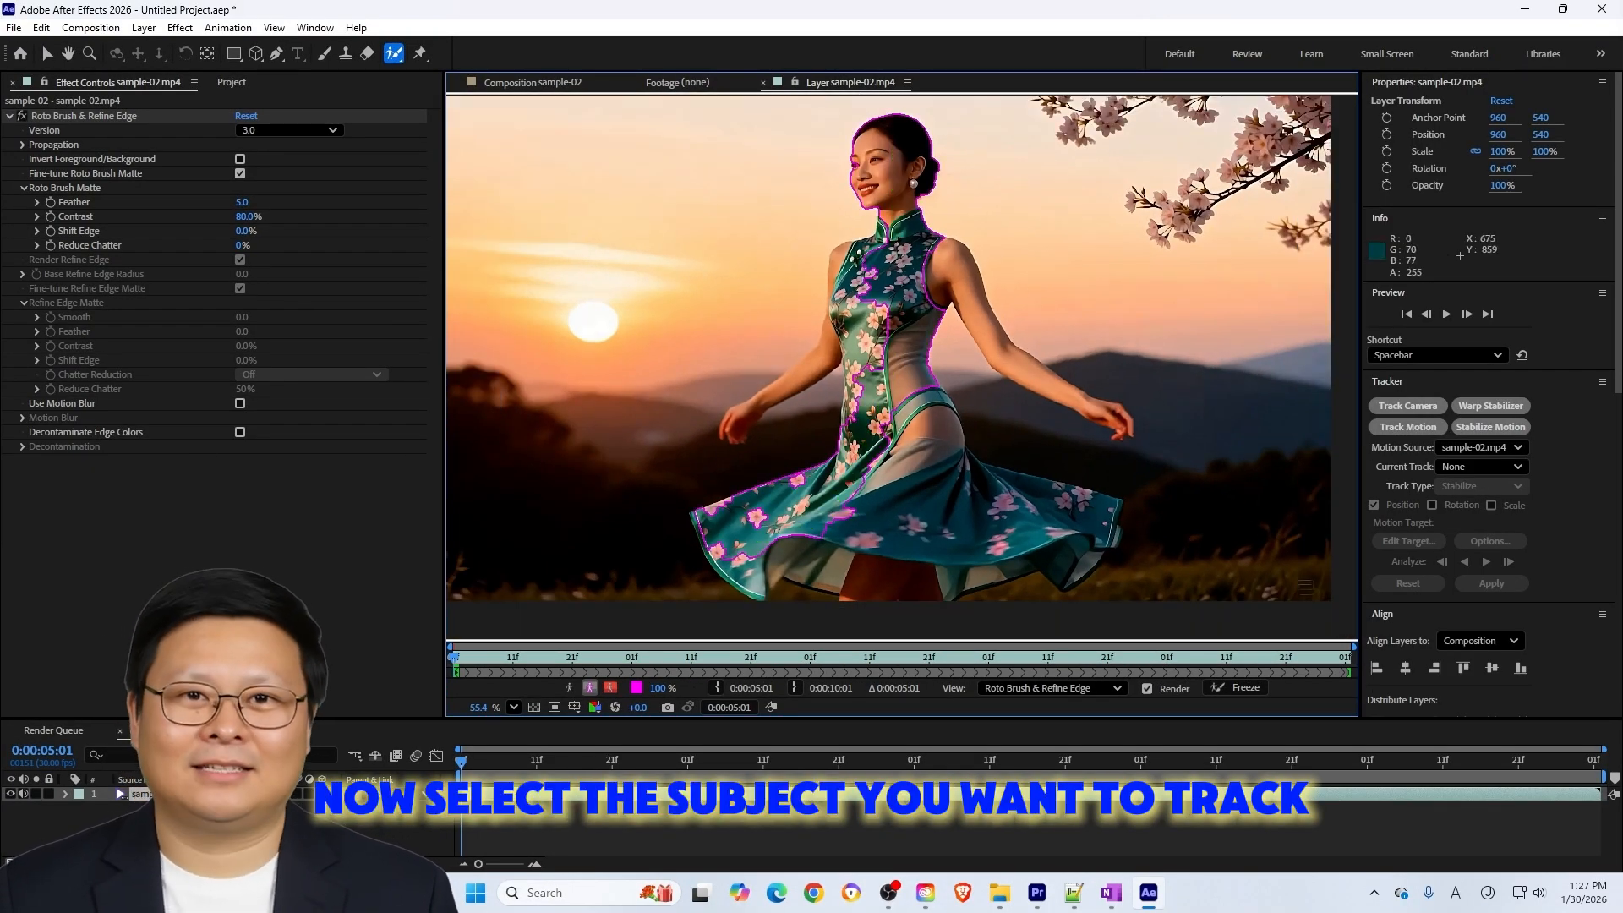
{"action": "mouse_move", "coordinate": [878, 161]}
{"action": "left_mouse_down"}
{"action": "mouse_move", "coordinate": [888, 308]}
{"action": "mouse_move", "coordinate": [821, 498]}
{"action": "left_mouse_up"}
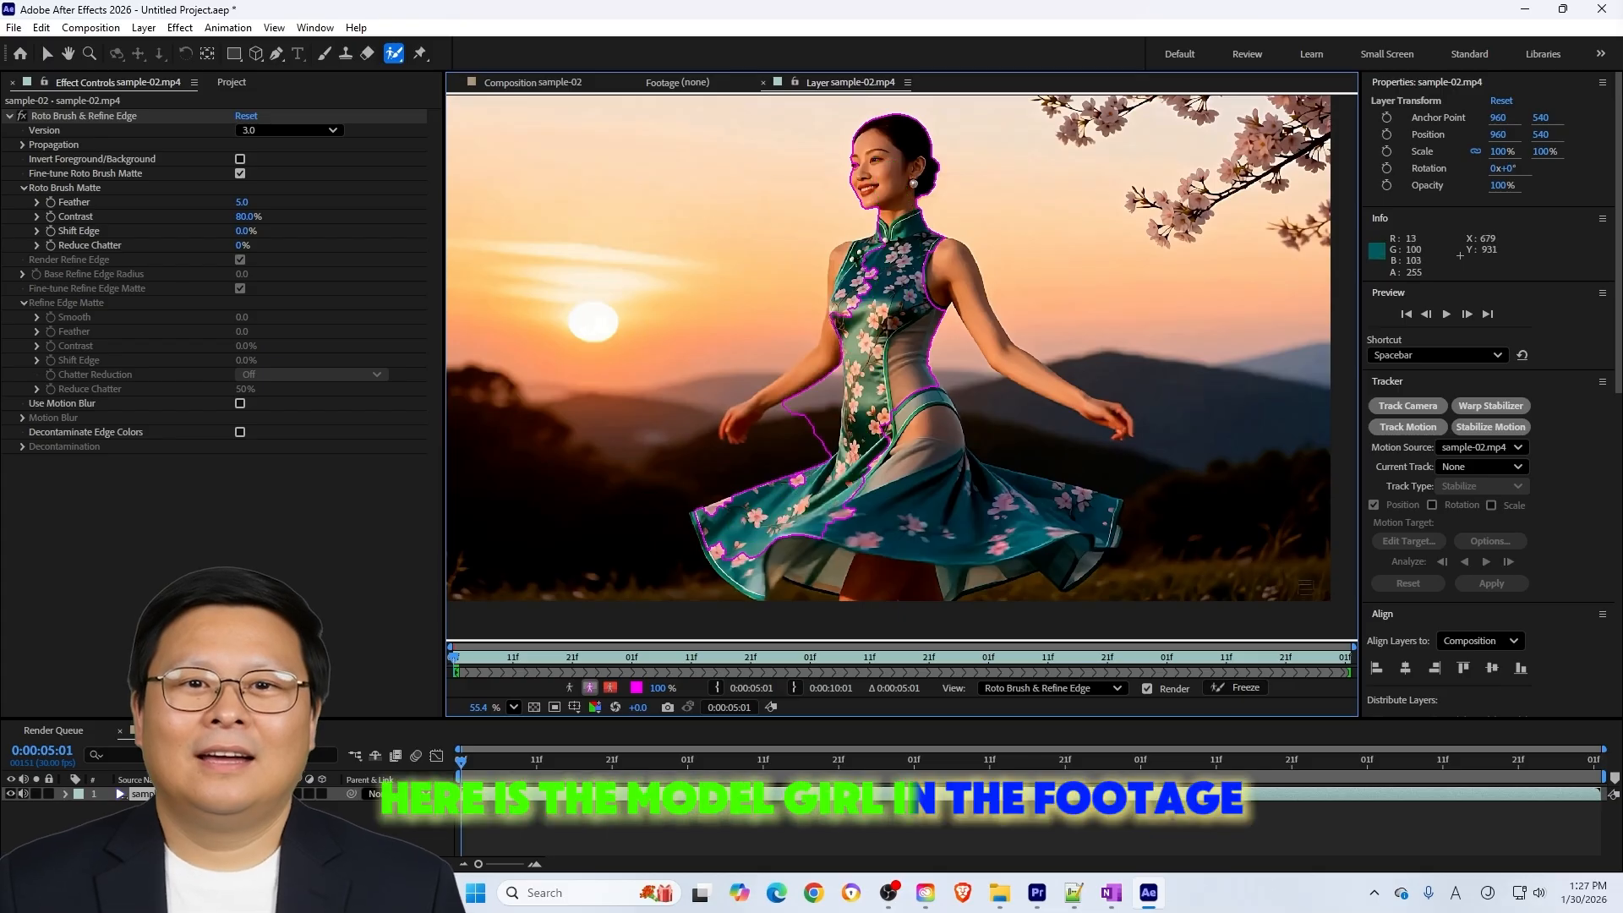
{"action": "mouse_move", "coordinate": [907, 253]}
{"action": "left_mouse_down"}
{"action": "mouse_move", "coordinate": [933, 452]}
{"action": "mouse_move", "coordinate": [933, 259]}
{"action": "left_mouse_up"}
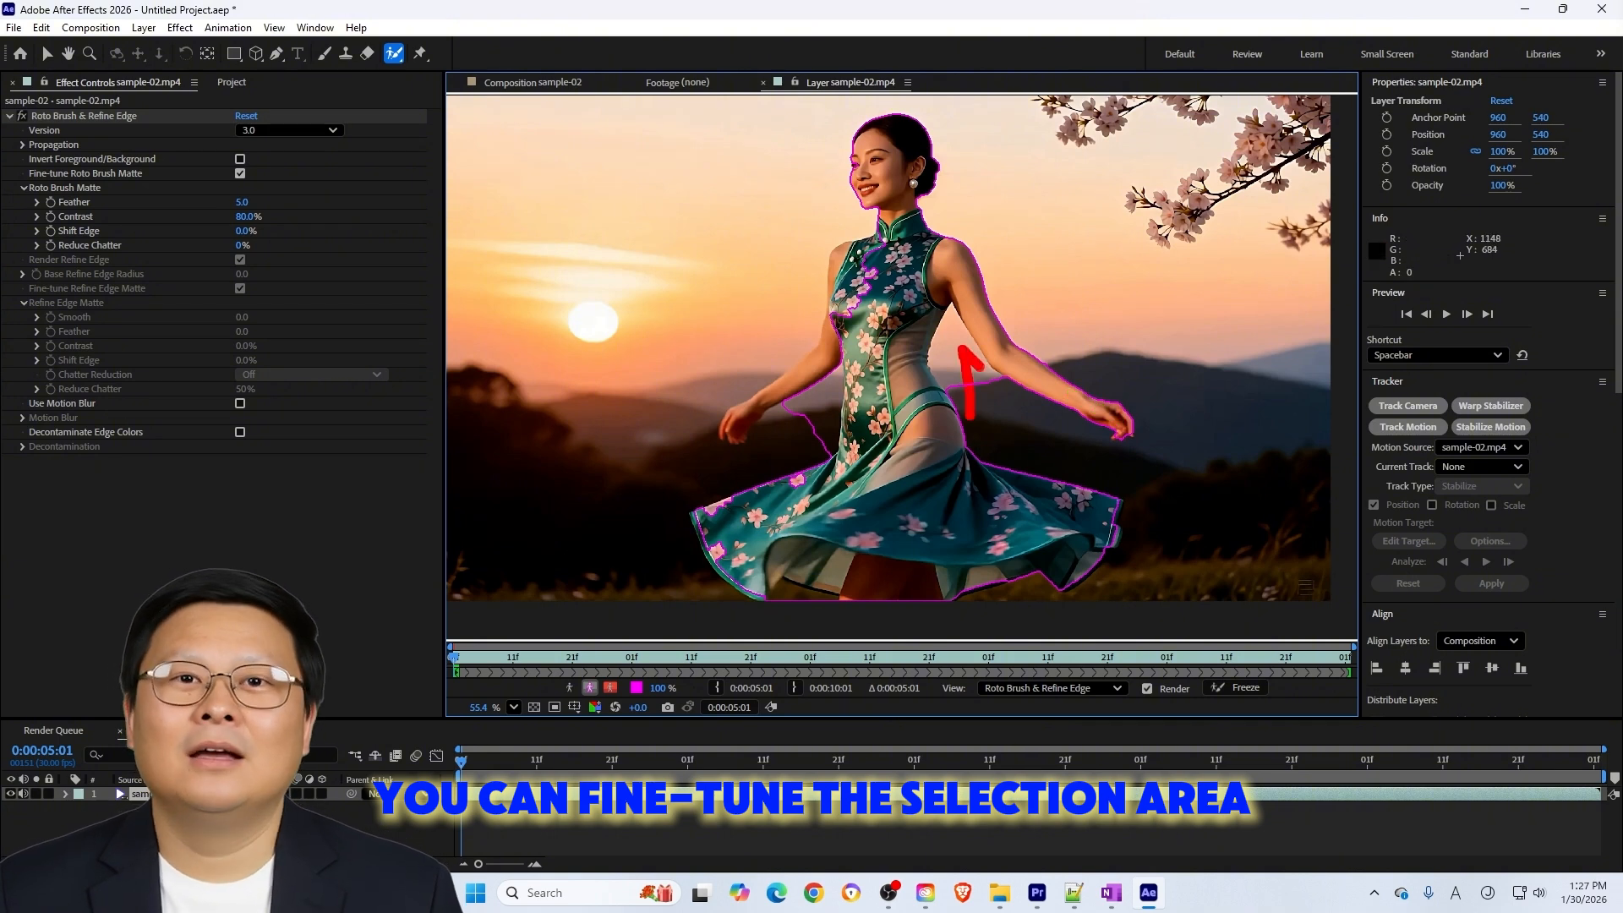
Subtract the strip of background between the model's waist and her outstretched arm from the Roto Brush selection
{"action": "scroll", "coordinate": [985, 373], "scroll_direction": "up", "scroll_amount": 5}
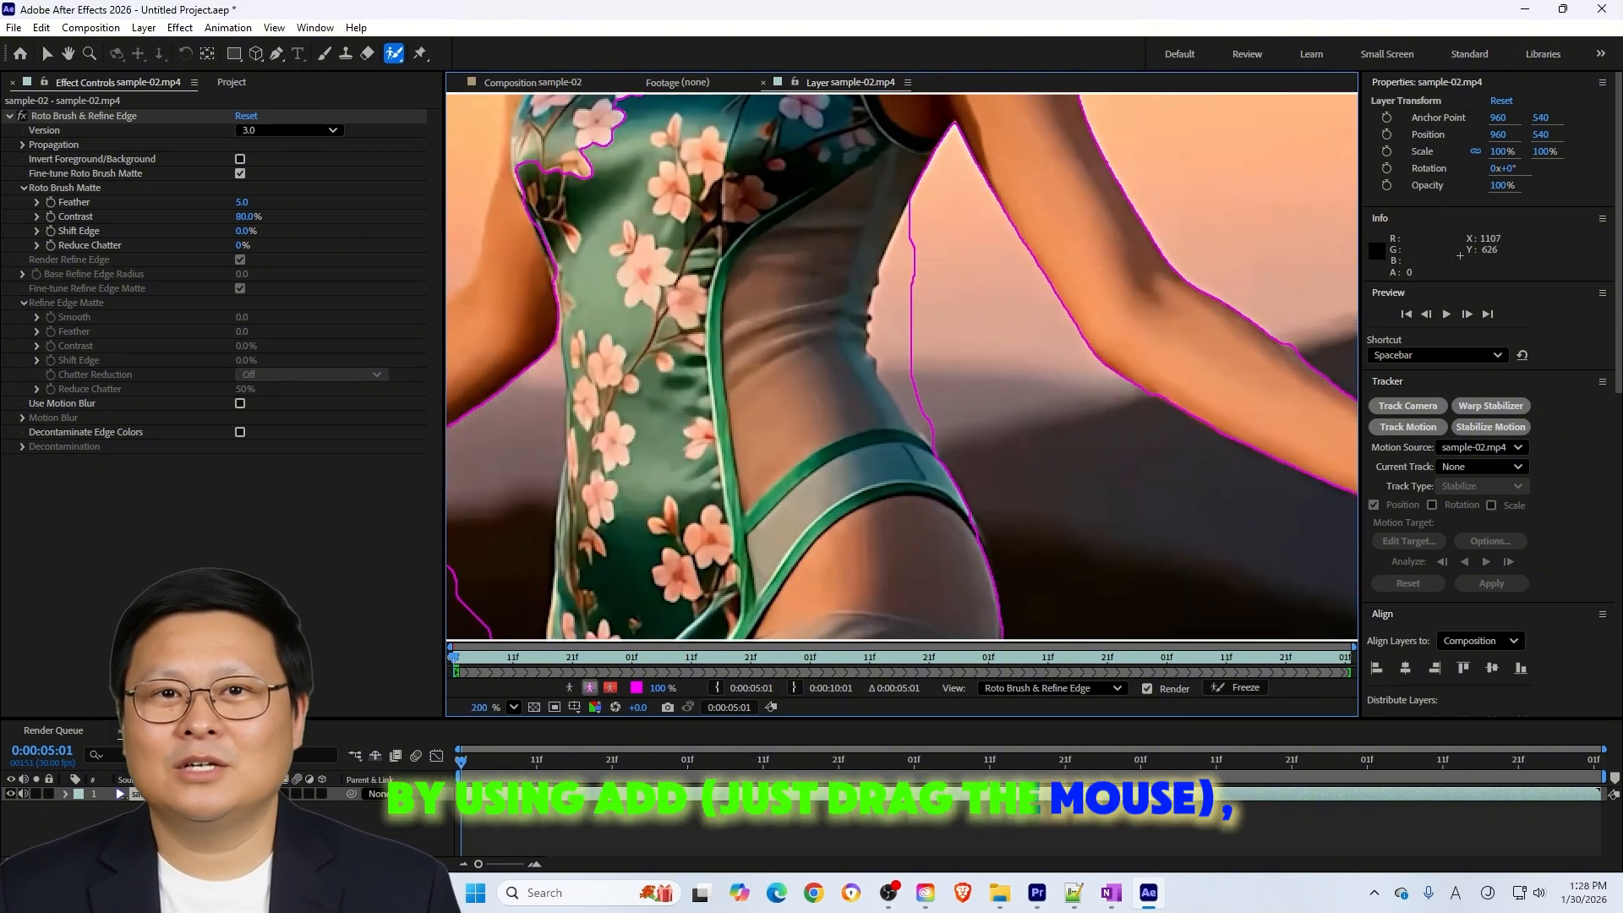
{"action": "left_click_drag", "start_coordinate": [947, 440], "coordinate": [904, 376]}
{"action": "mouse_move", "coordinate": [921, 224]}
{"action": "left_mouse_down"}
{"action": "mouse_move", "coordinate": [896, 282]}
{"action": "mouse_move", "coordinate": [908, 380]}
{"action": "left_mouse_up"}
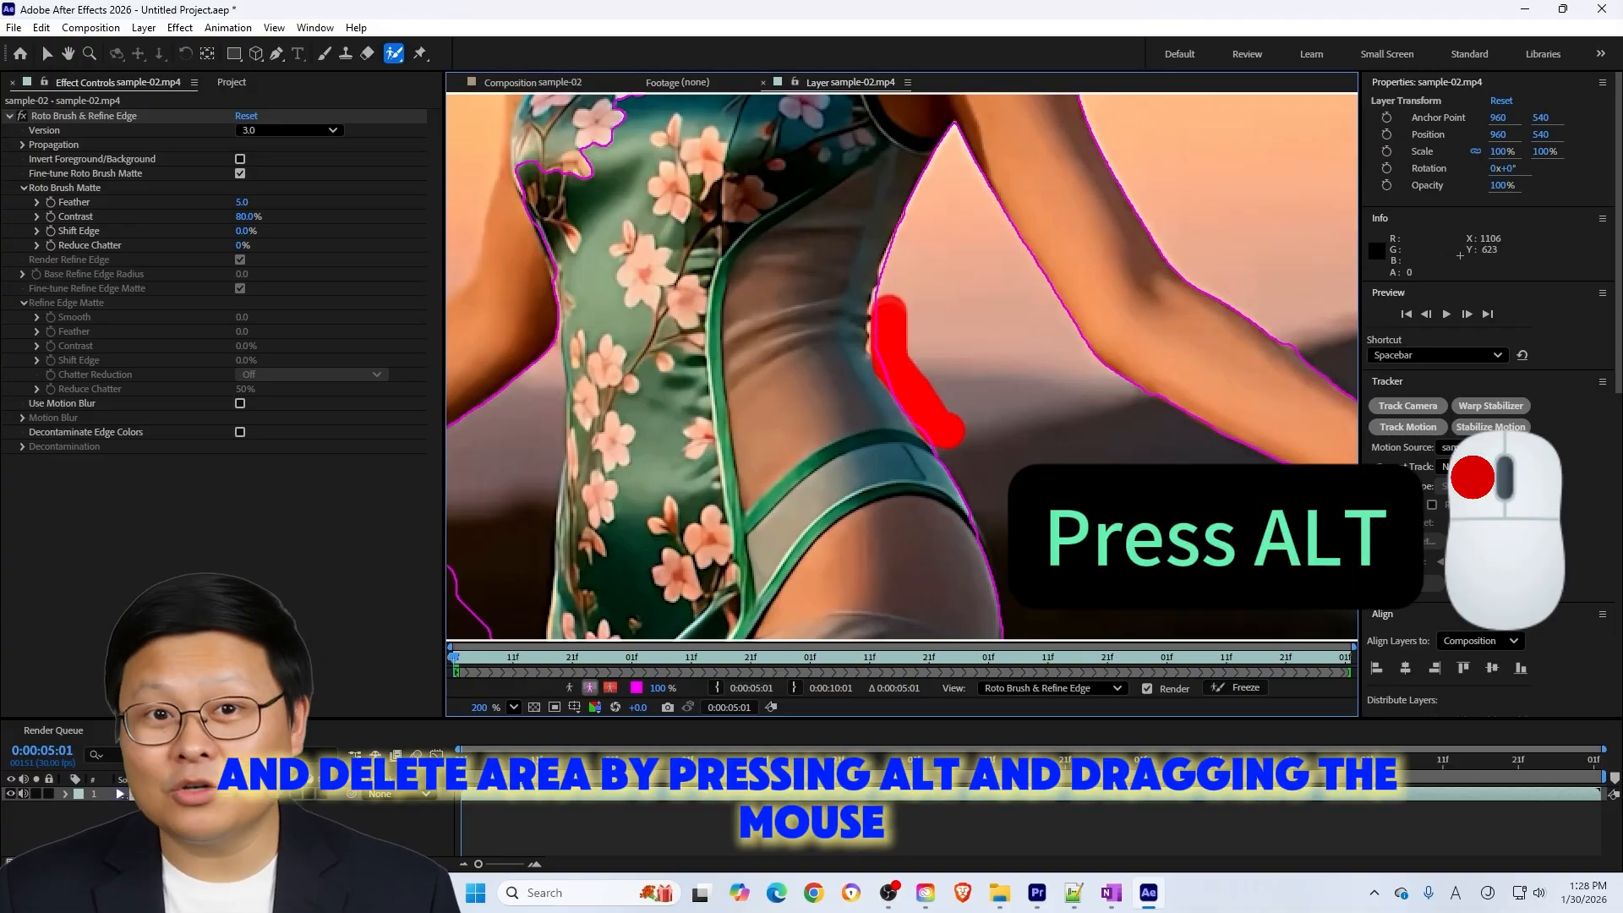
Refine the Roto Brush selection around the model's waist, other arm and skirt, and play the footage to track her
{"action": "scroll", "coordinate": [808, 378], "scroll_direction": "down", "scroll_amount": 1}
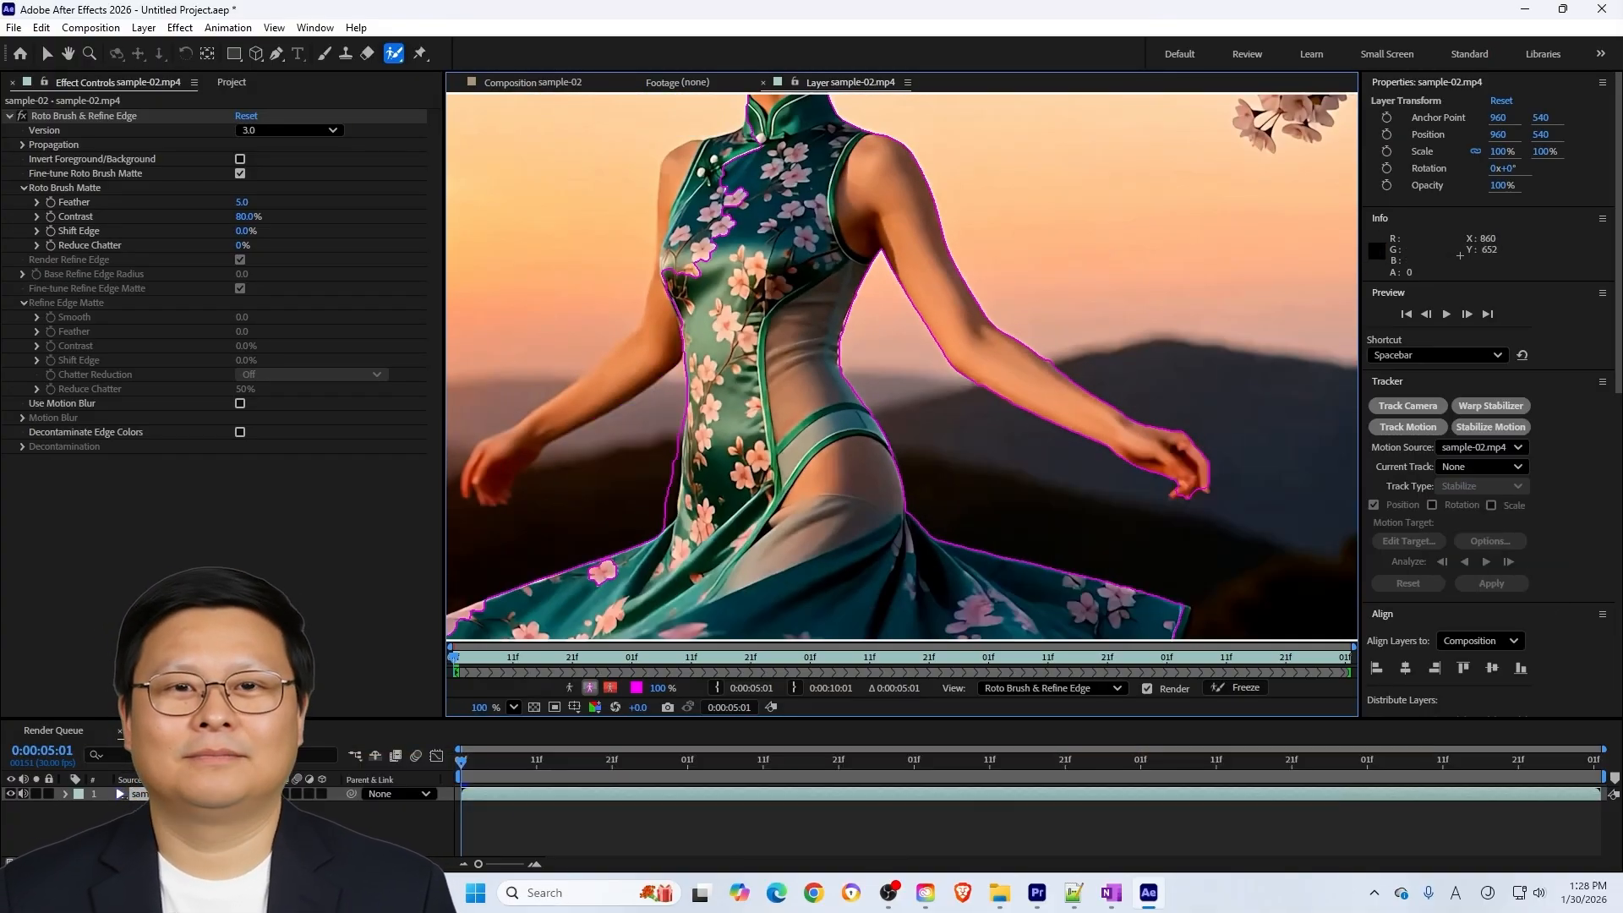
{"action": "left_click_drag", "start_coordinate": [669, 423], "coordinate": [670, 500]}
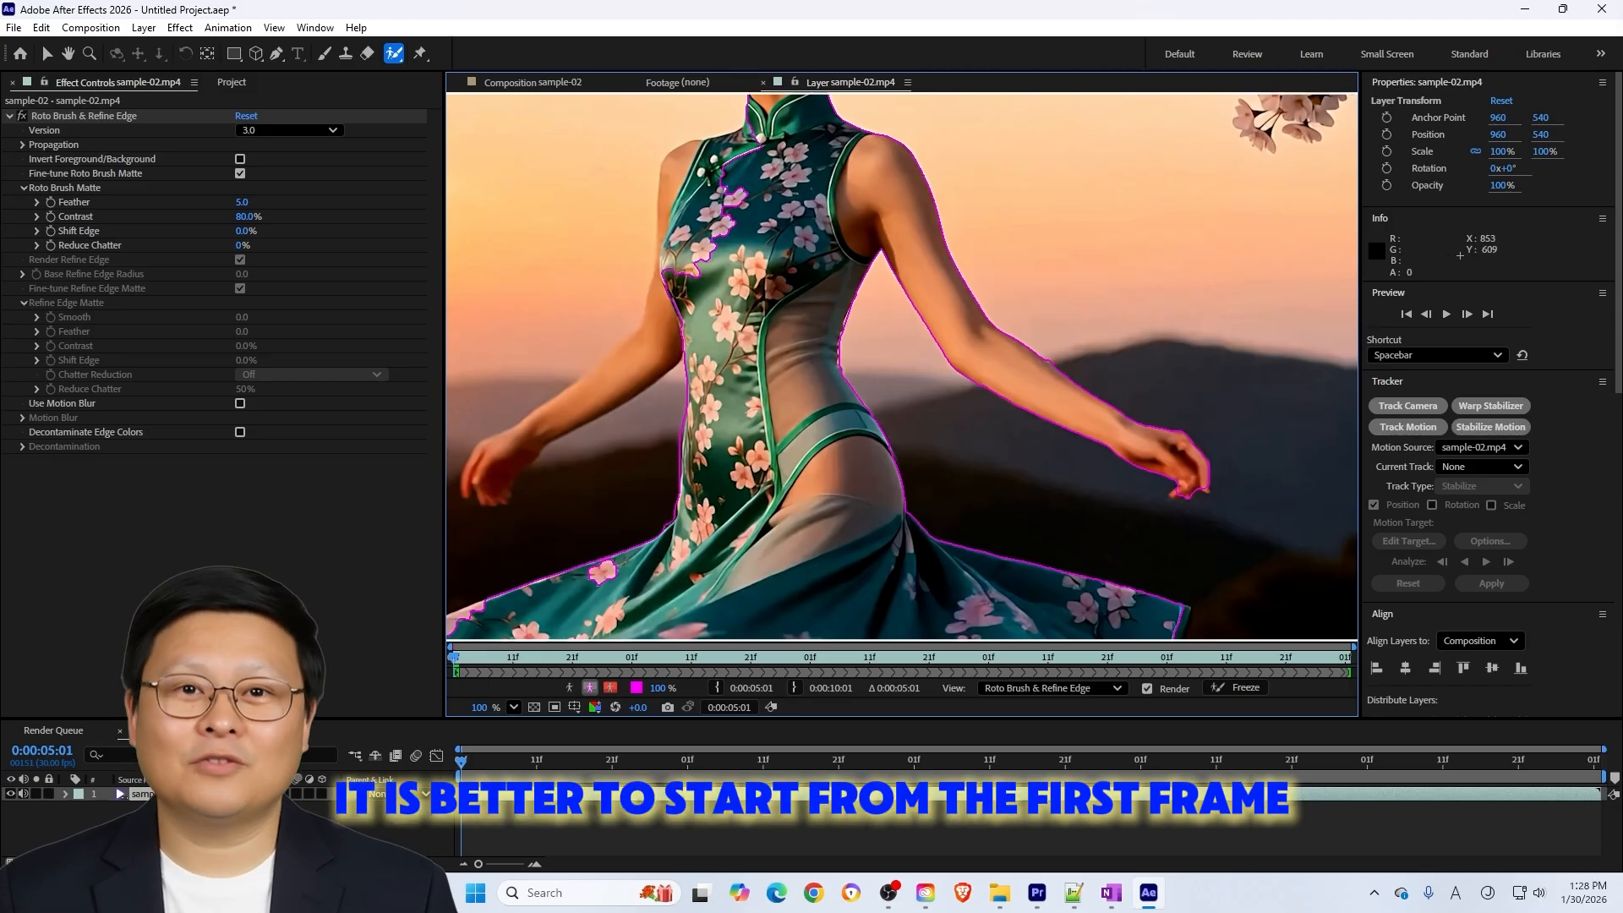
{"action": "left_click_drag", "start_coordinate": [570, 409], "coordinate": [493, 473]}
{"action": "scroll", "coordinate": [866, 459], "scroll_direction": "down", "scroll_amount": 1}
{"action": "left_click_drag", "start_coordinate": [866, 459], "coordinate": [859, 388]}
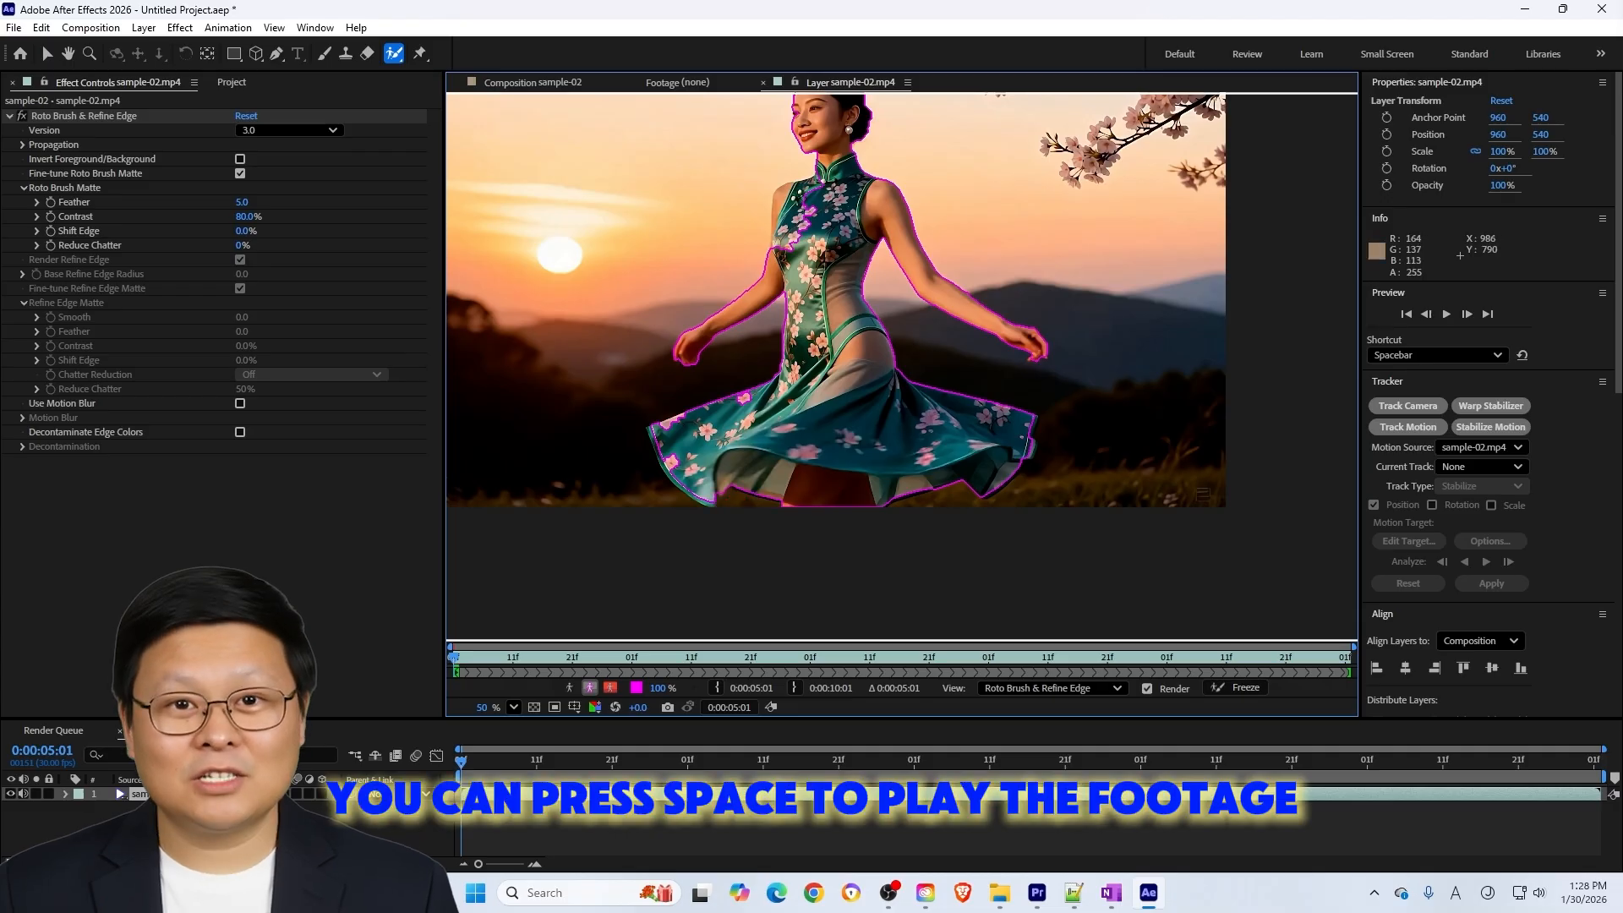
{"action": "mouse_move", "coordinate": [814, 226]}
{"action": "left_mouse_down"}
{"action": "mouse_move", "coordinate": [844, 506]}
{"action": "mouse_move", "coordinate": [812, 492]}
{"action": "left_mouse_up"}
{"action": "scroll", "coordinate": [846, 506], "scroll_direction": "up", "scroll_amount": 3}
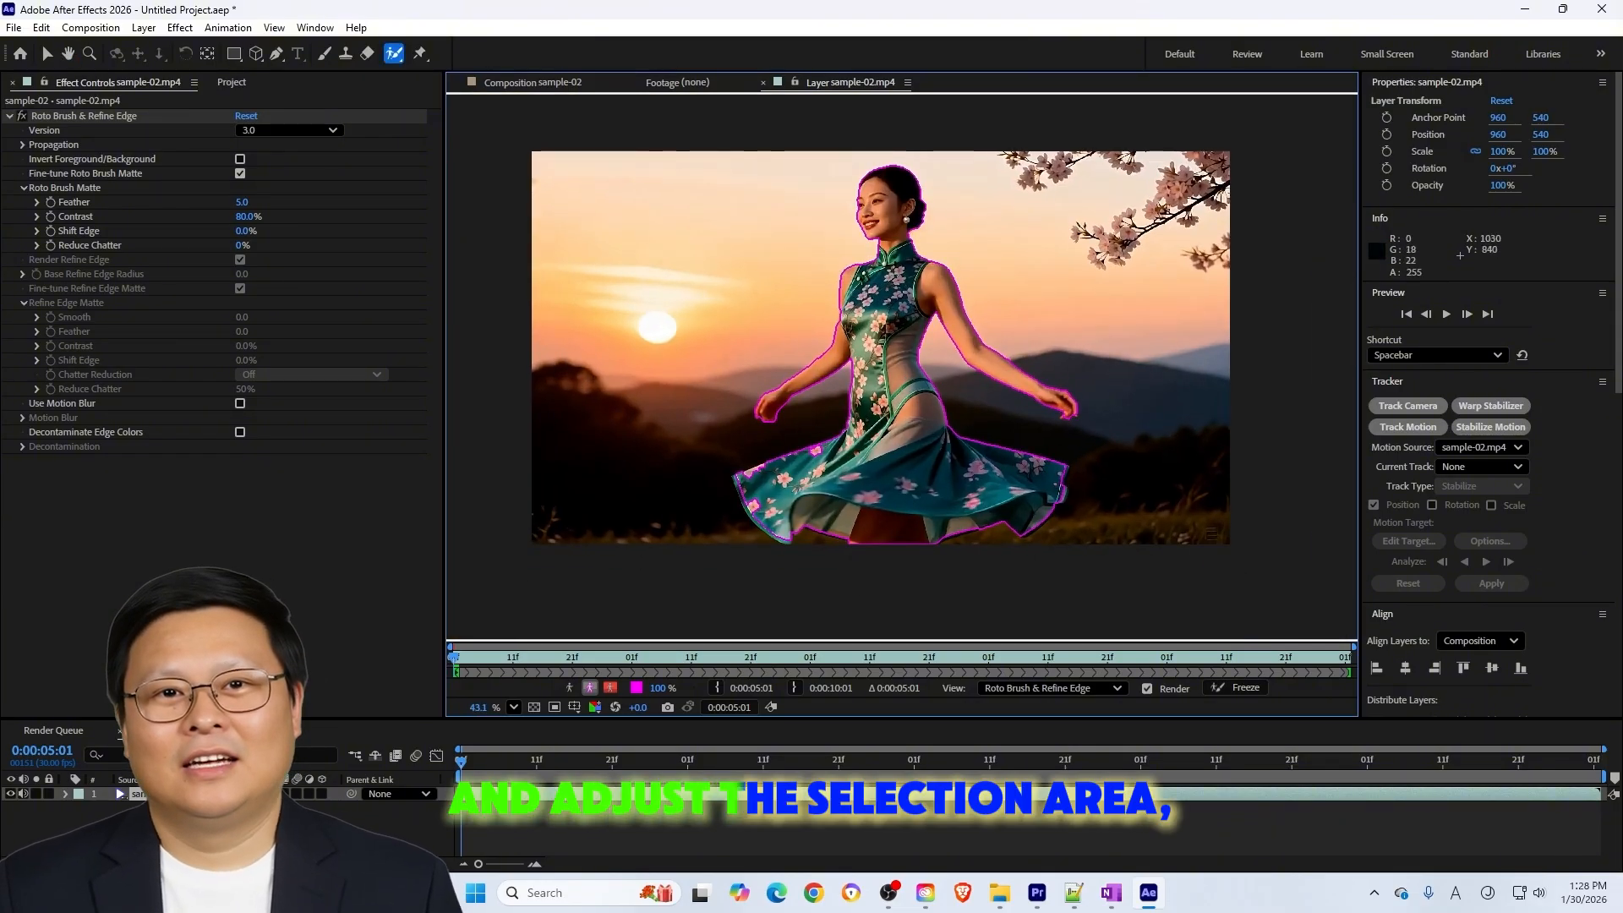
{"action": "key", "text": "space"}
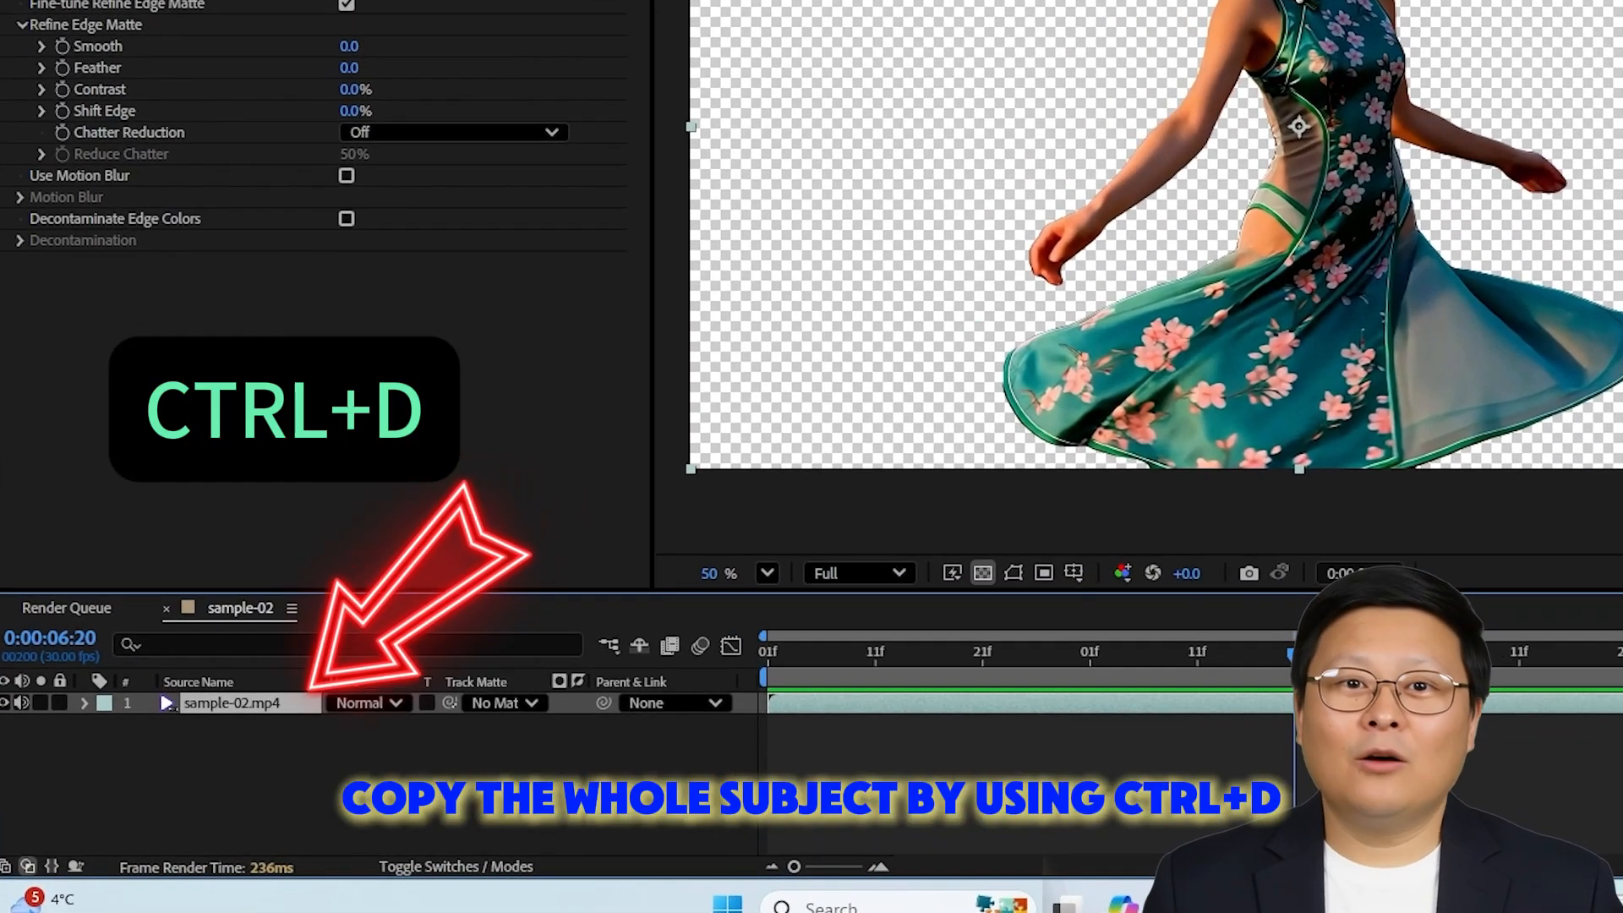
Duplicate the sample-02.mp4 layer, rename the lower copy "background" and delete its Roto Brush & Refine Edge effect
{"action": "key", "text": "ctrl+d"}
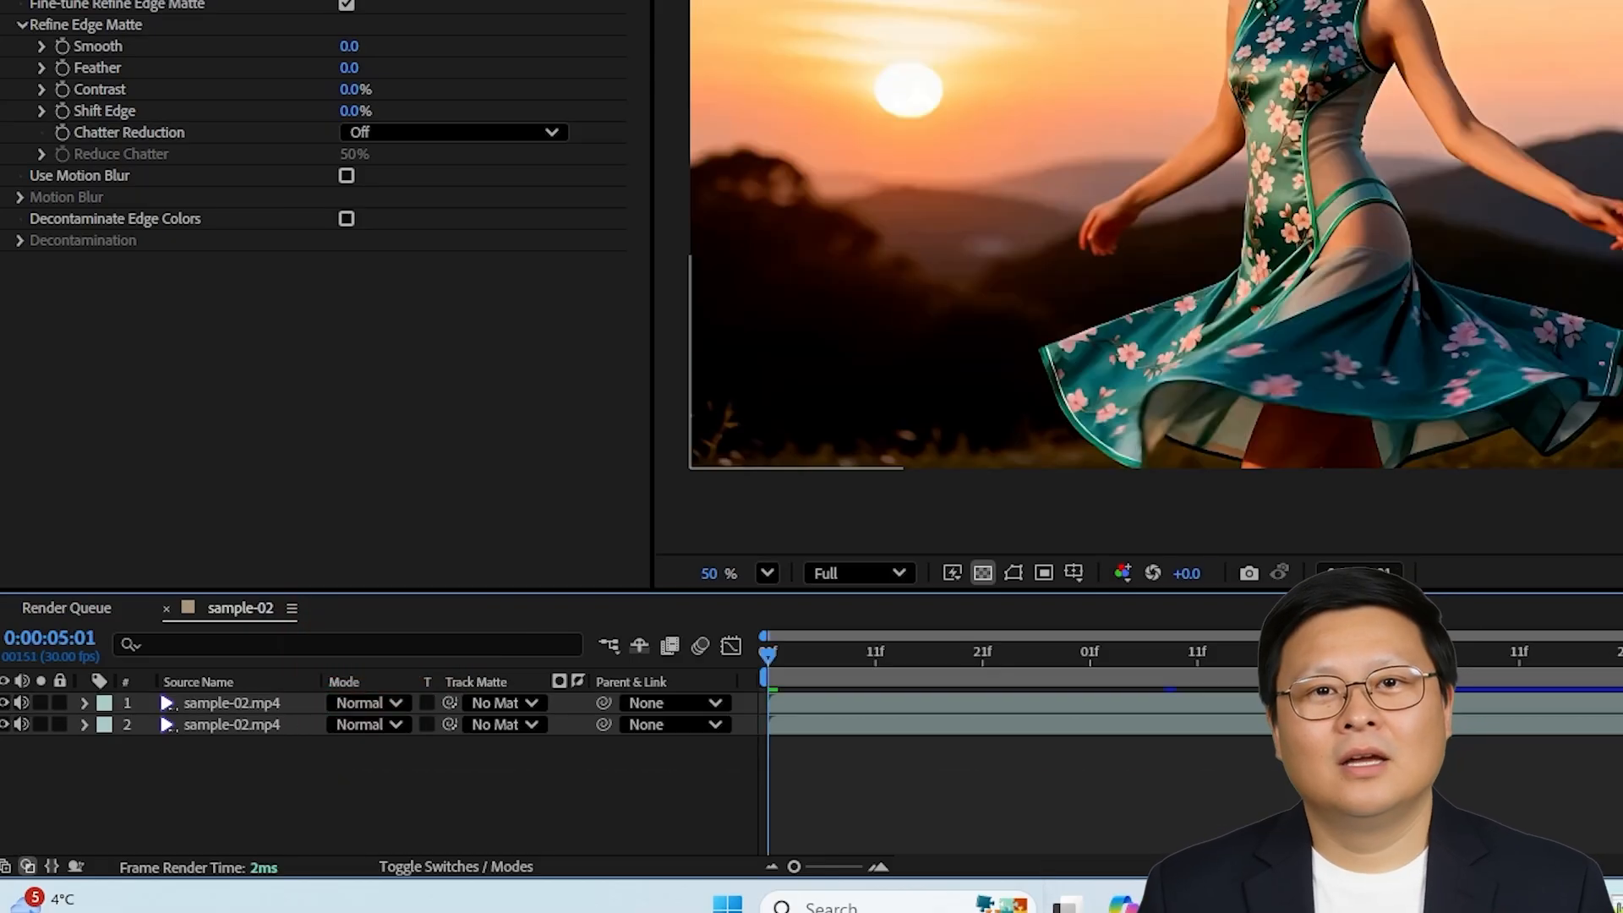
{"action": "left_click", "coordinate": [231, 724]}
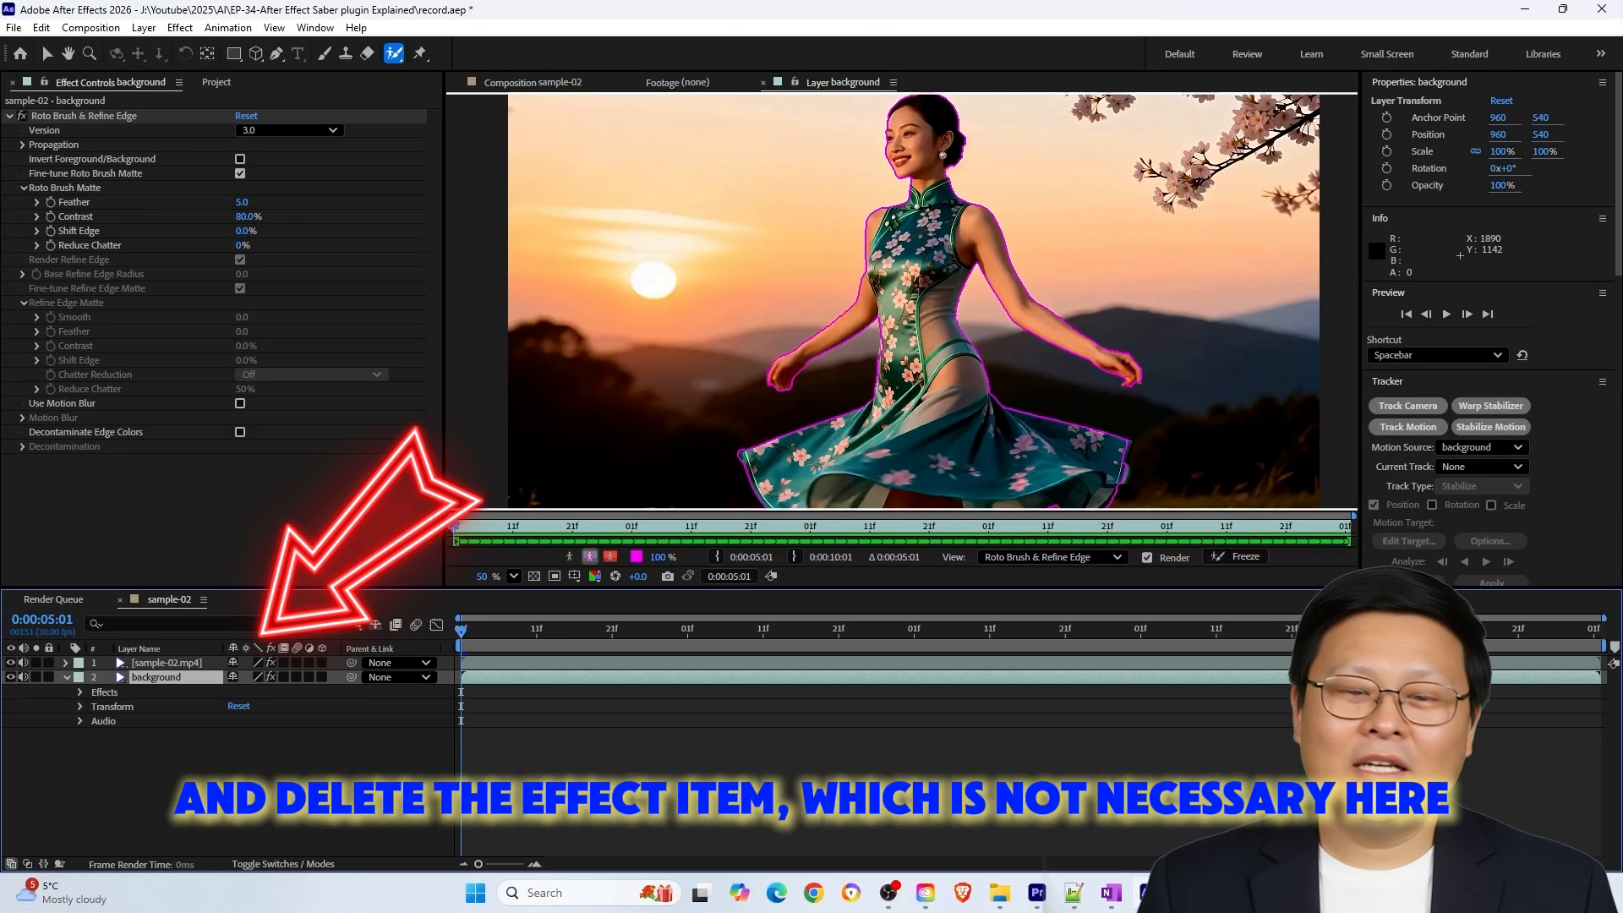
{"action": "key", "text": "Delete"}
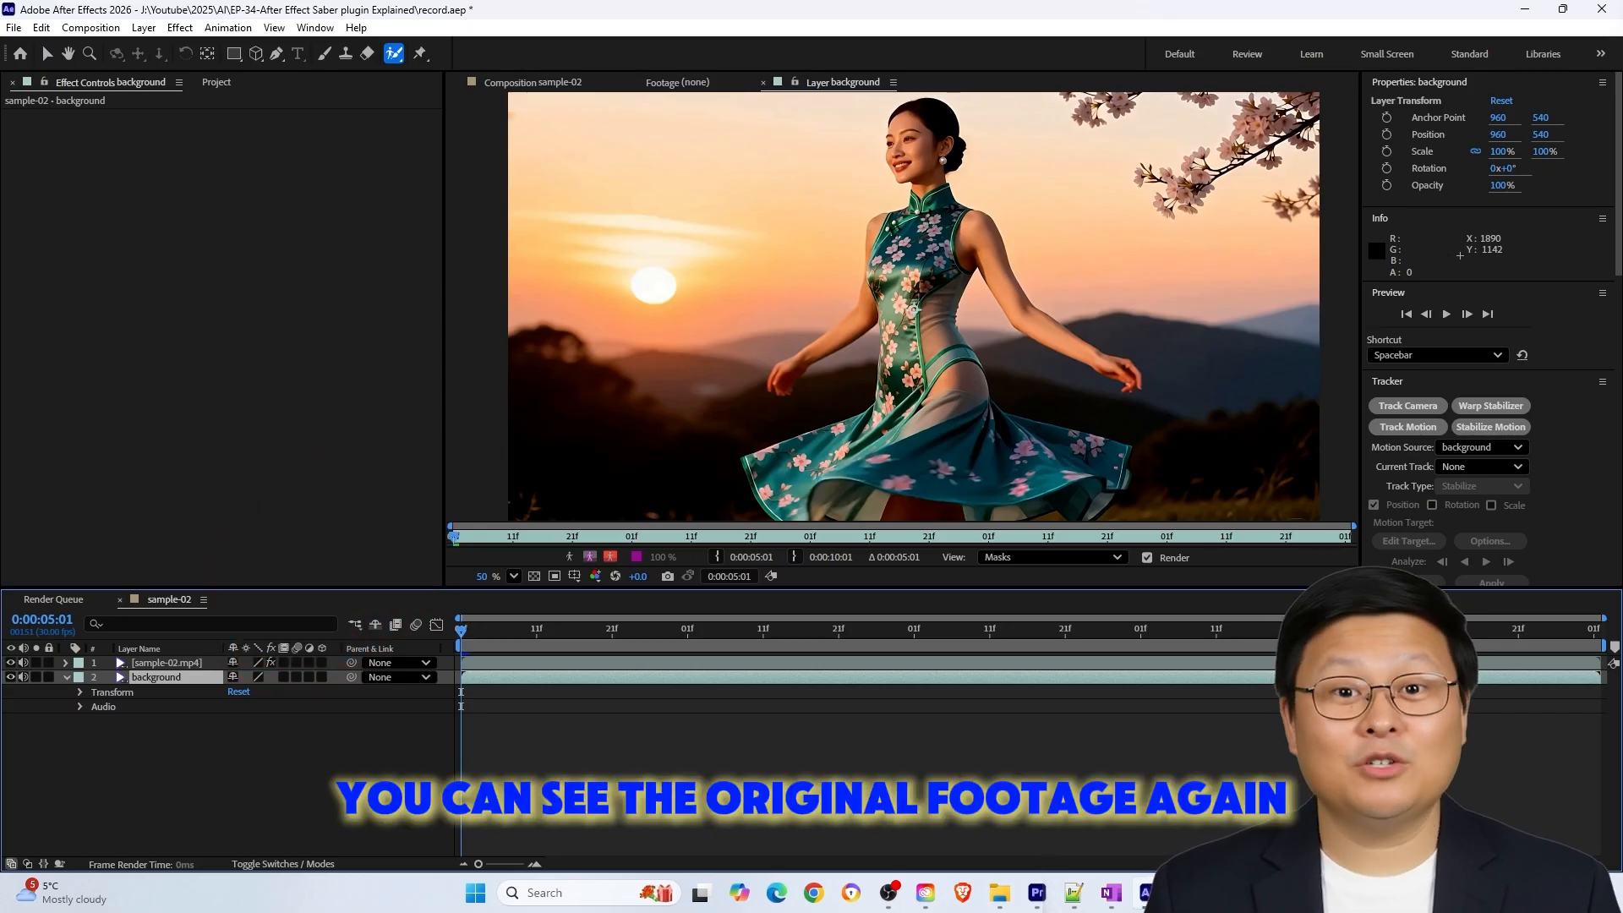
Hide the background layer and show the sample-02 composition with only the cut-out model
{"action": "left_click", "coordinate": [11, 676]}
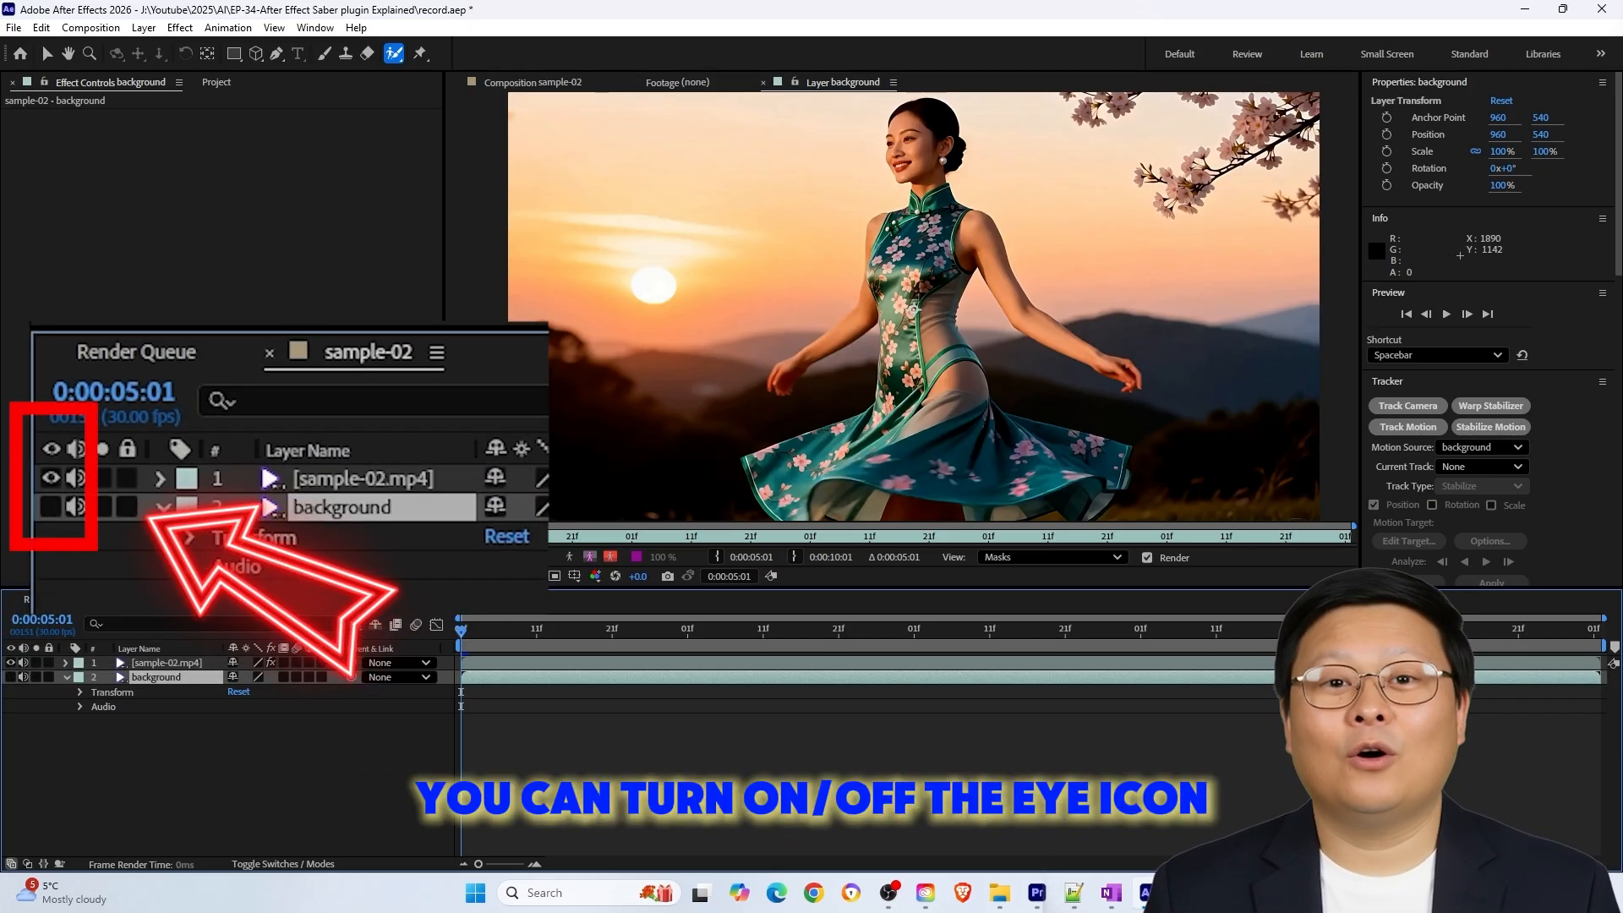
{"action": "left_click", "coordinate": [533, 82]}
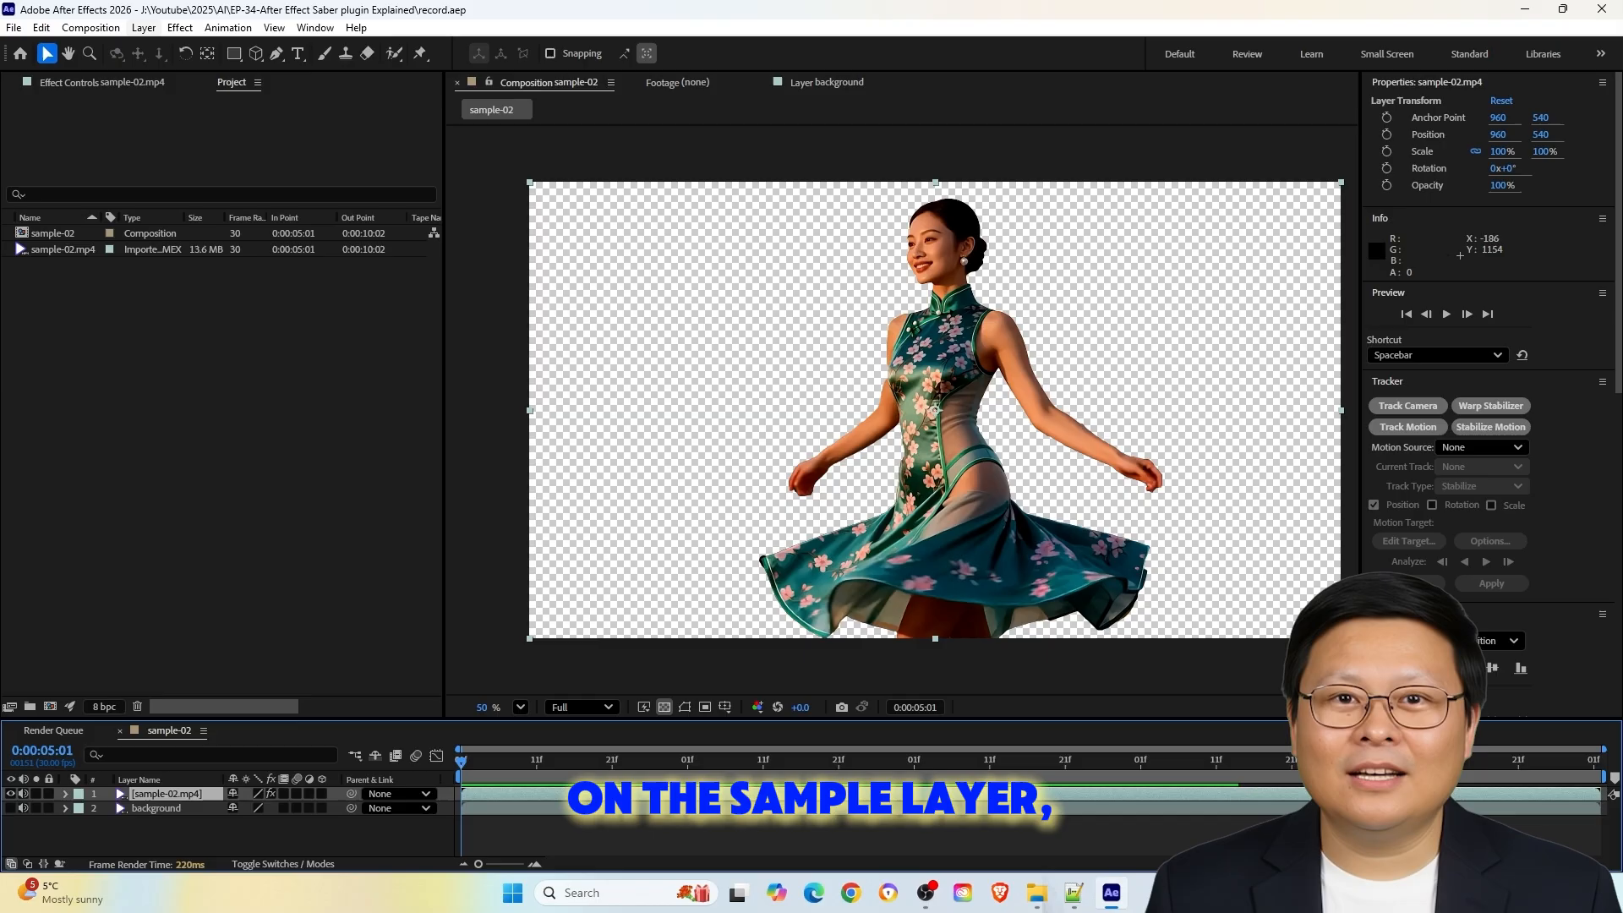
Auto-trace the alpha channel of the cut-out sample-02.mp4 layer across the whole work area
{"action": "left_click", "coordinate": [144, 27]}
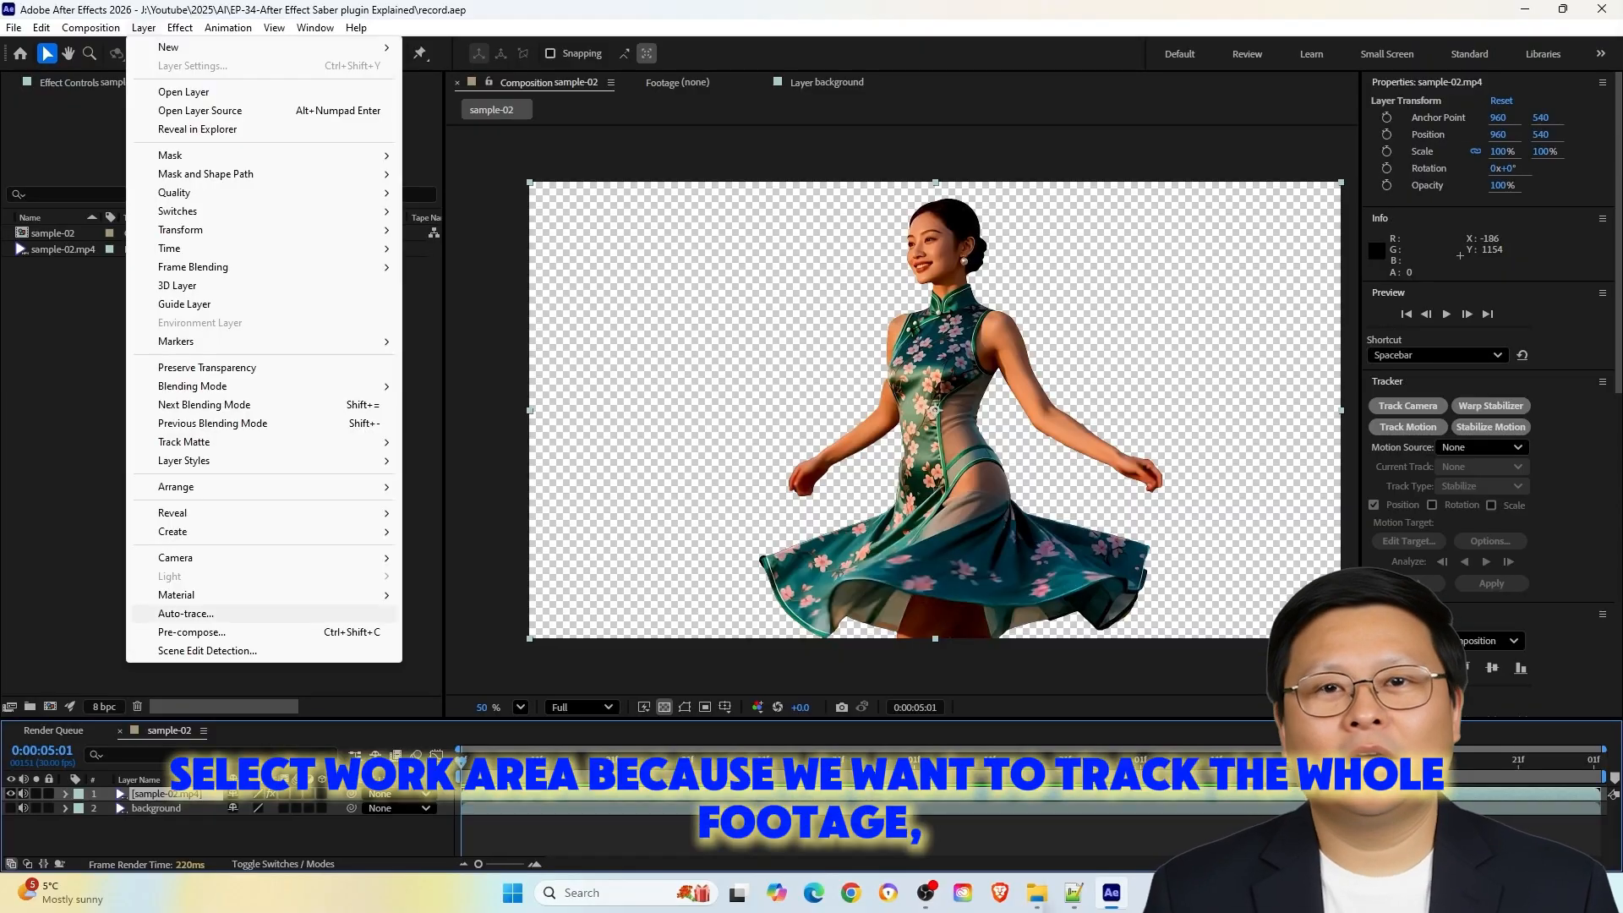
{"action": "left_click", "coordinate": [203, 773]}
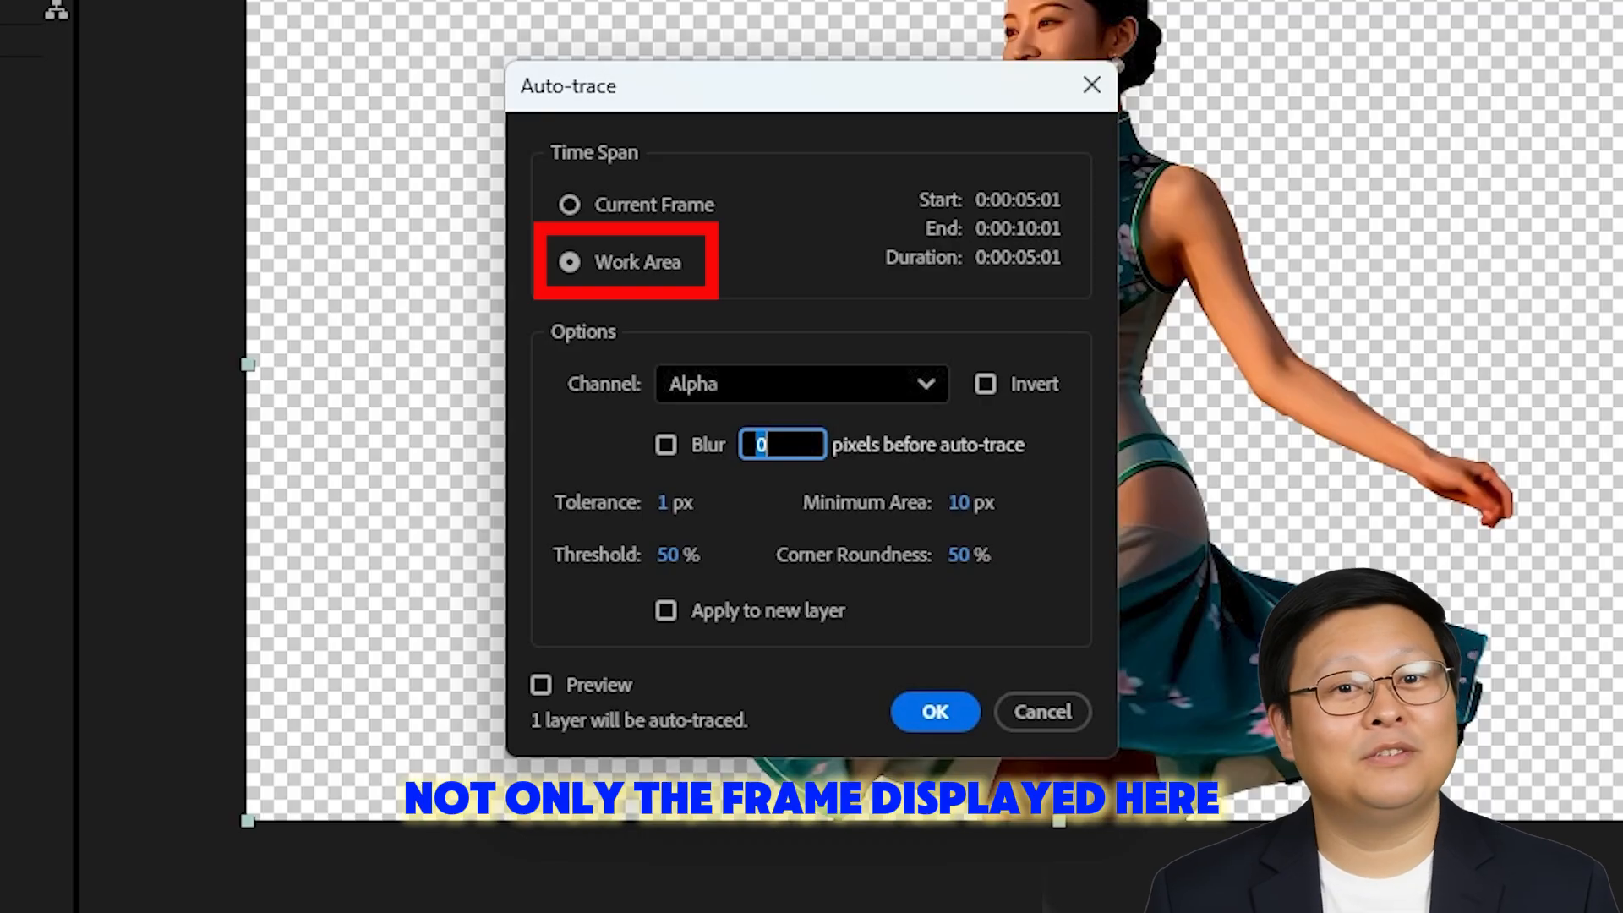
{"action": "key", "text": "Return"}
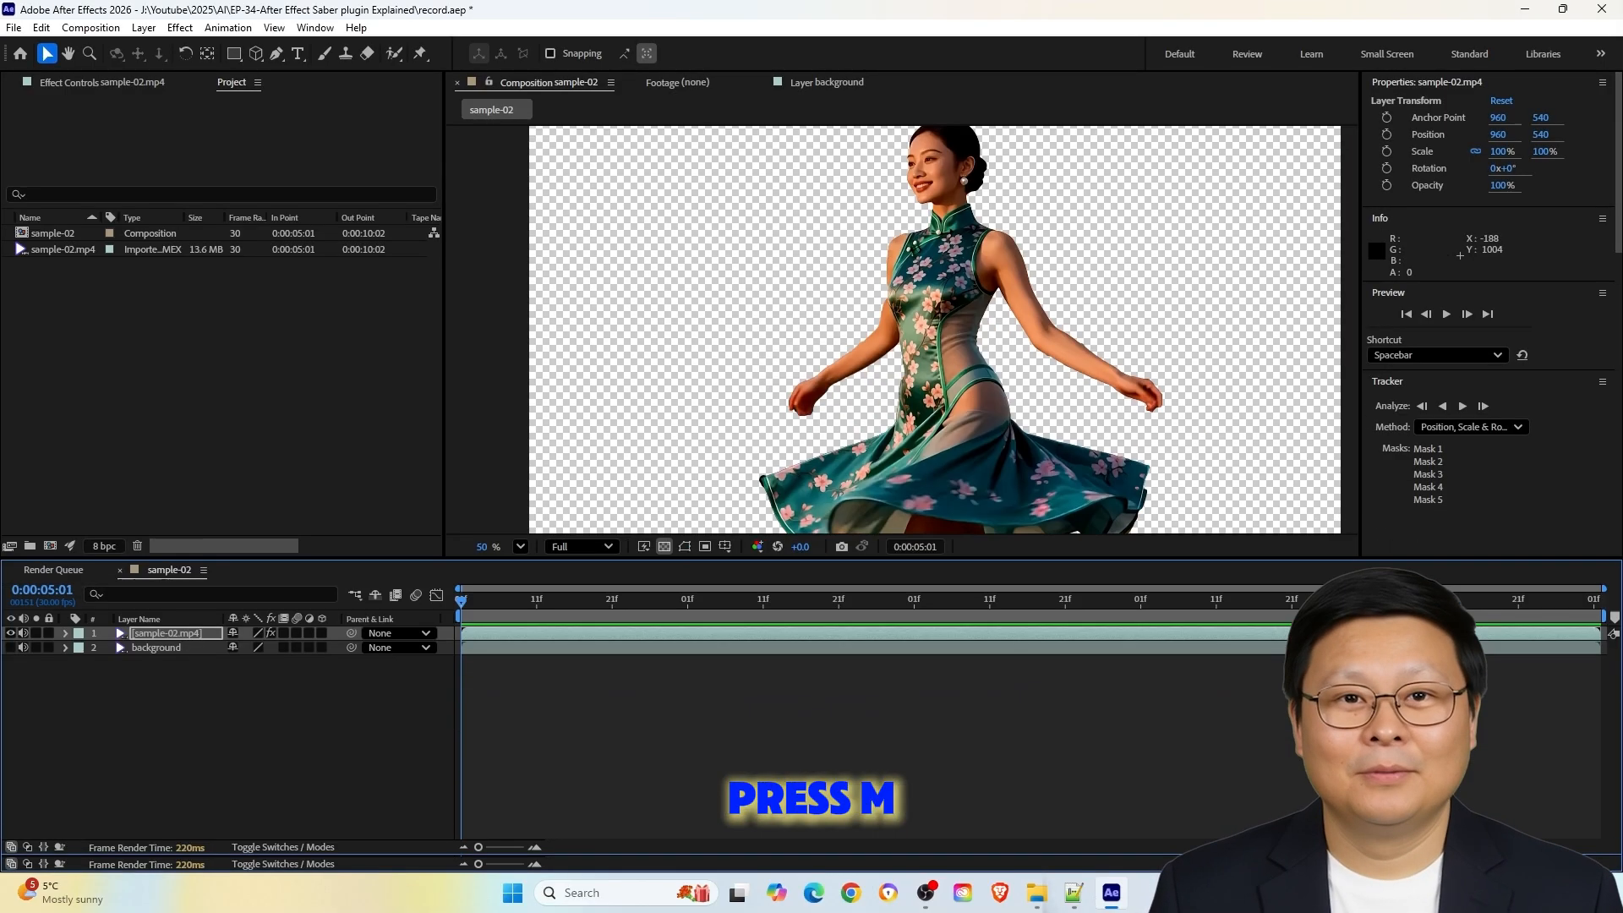
Reveal the traced masks on the sample-02.mp4 layer and delete Mask 2 through Mask 5
{"action": "key", "text": "m"}
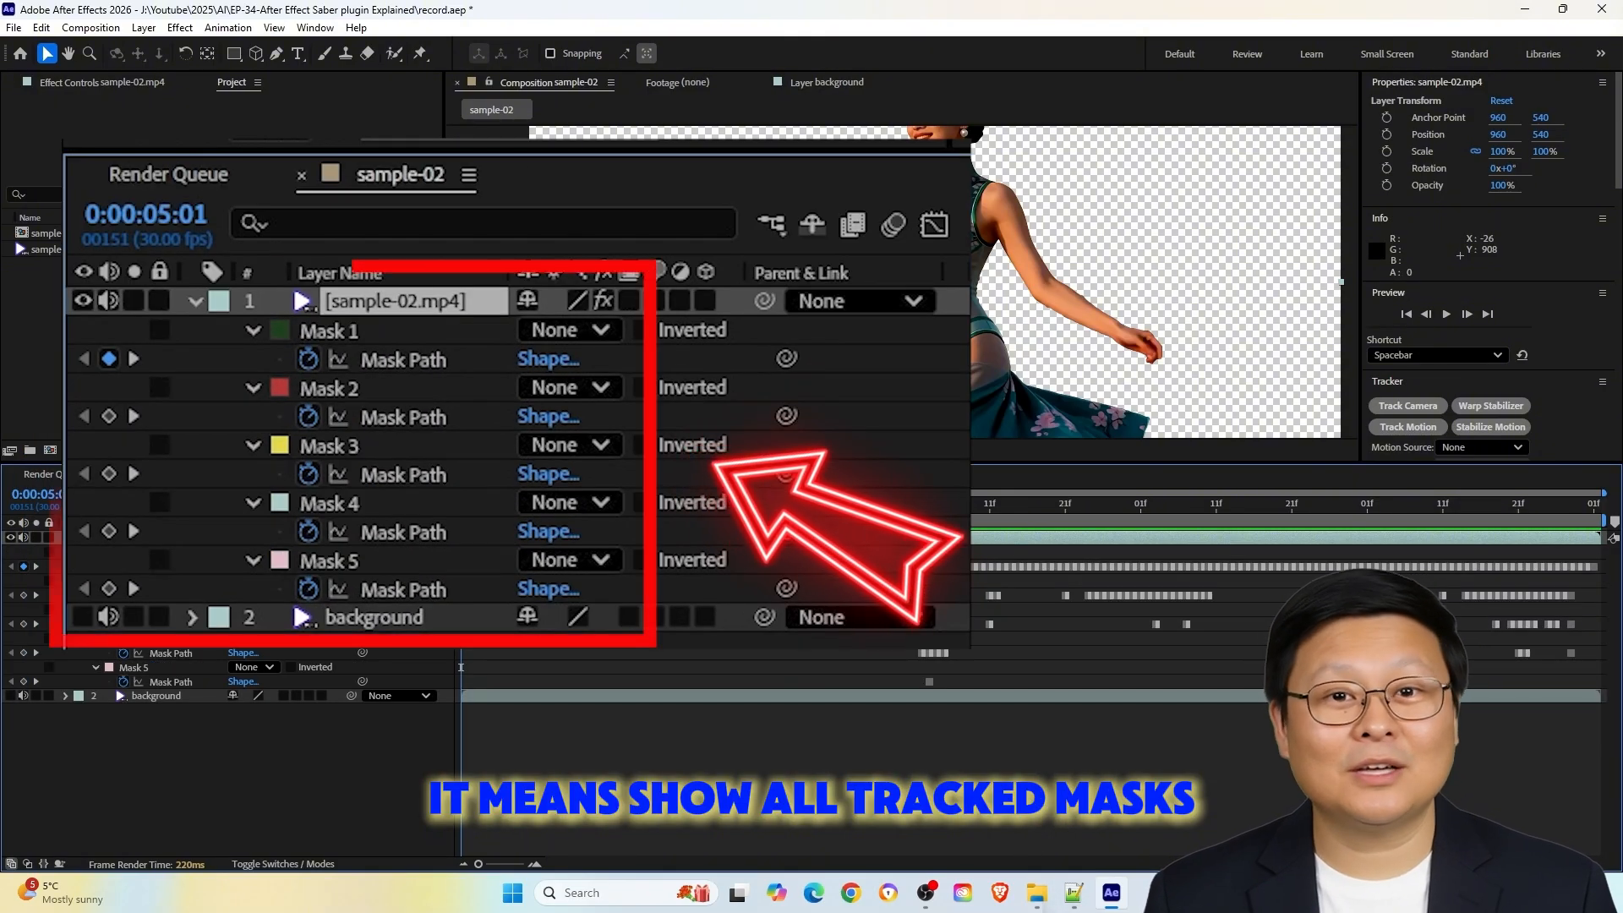
{"action": "scroll", "coordinate": [909, 248], "scroll_direction": "down", "scroll_amount": 3}
{"action": "left_click", "coordinate": [135, 581]}
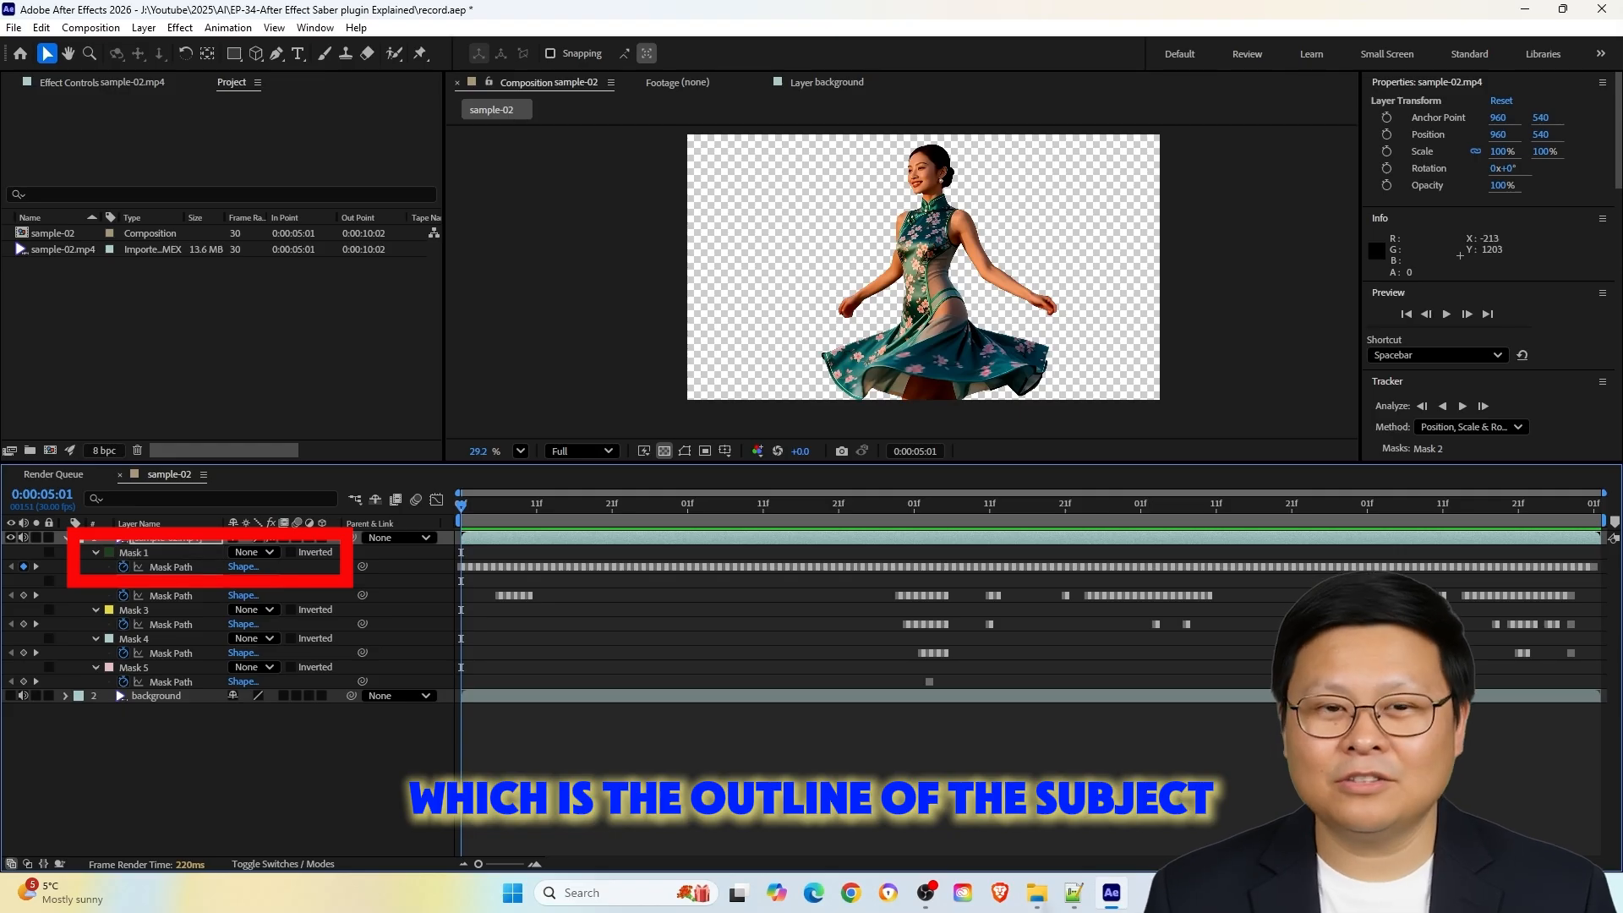
{"action": "left_click", "coordinate": [171, 682], "text": "shift"}
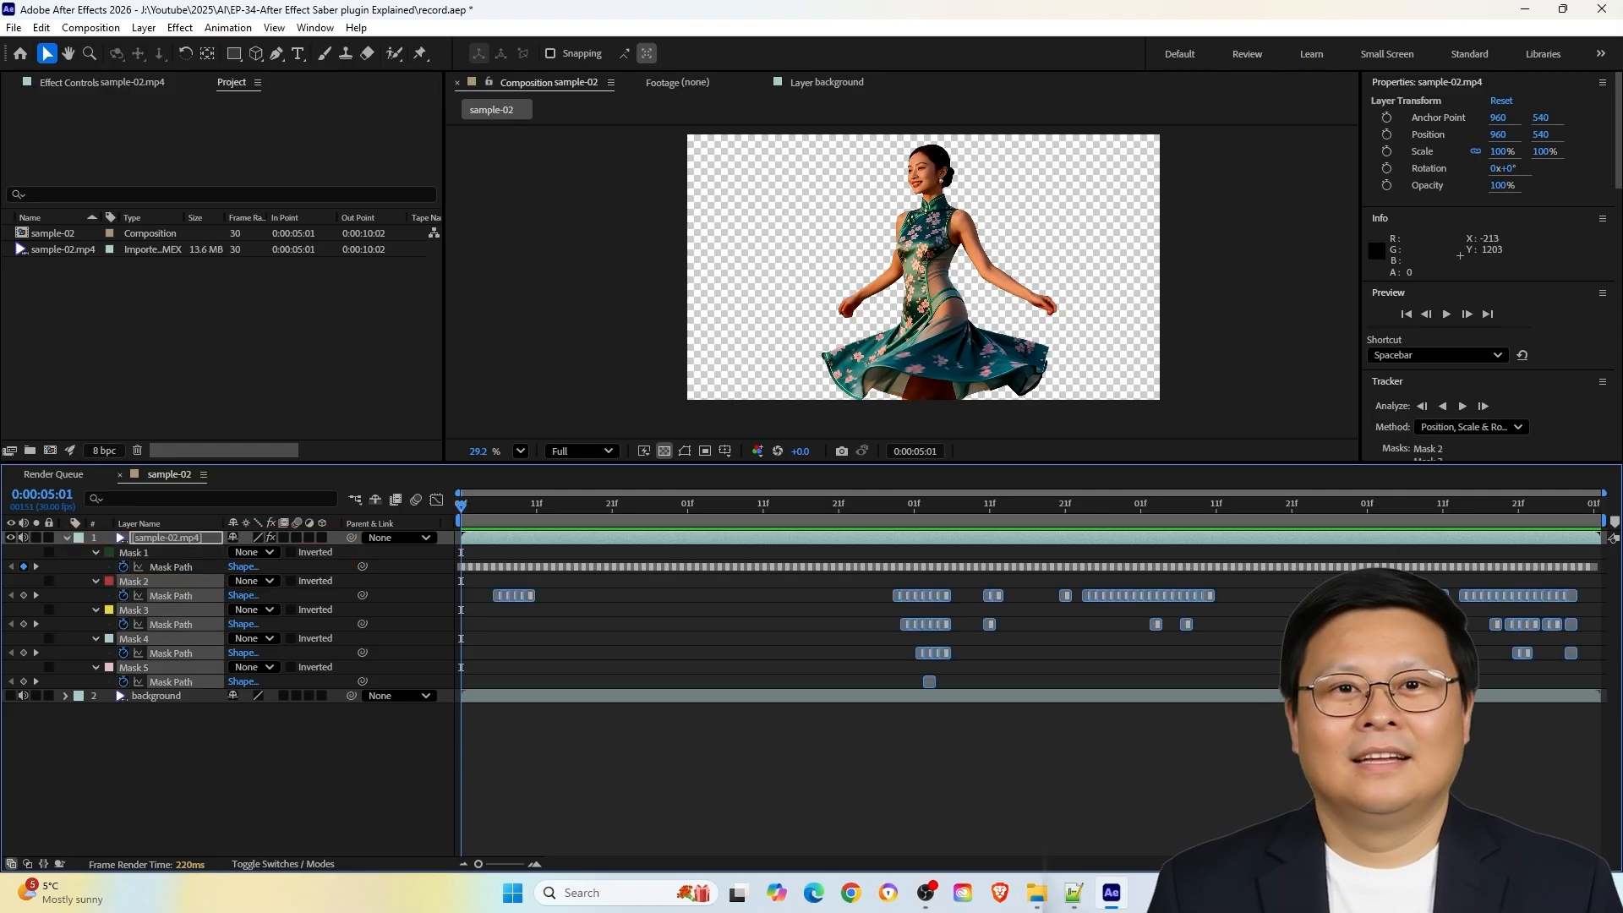
{"action": "key", "text": "Delete"}
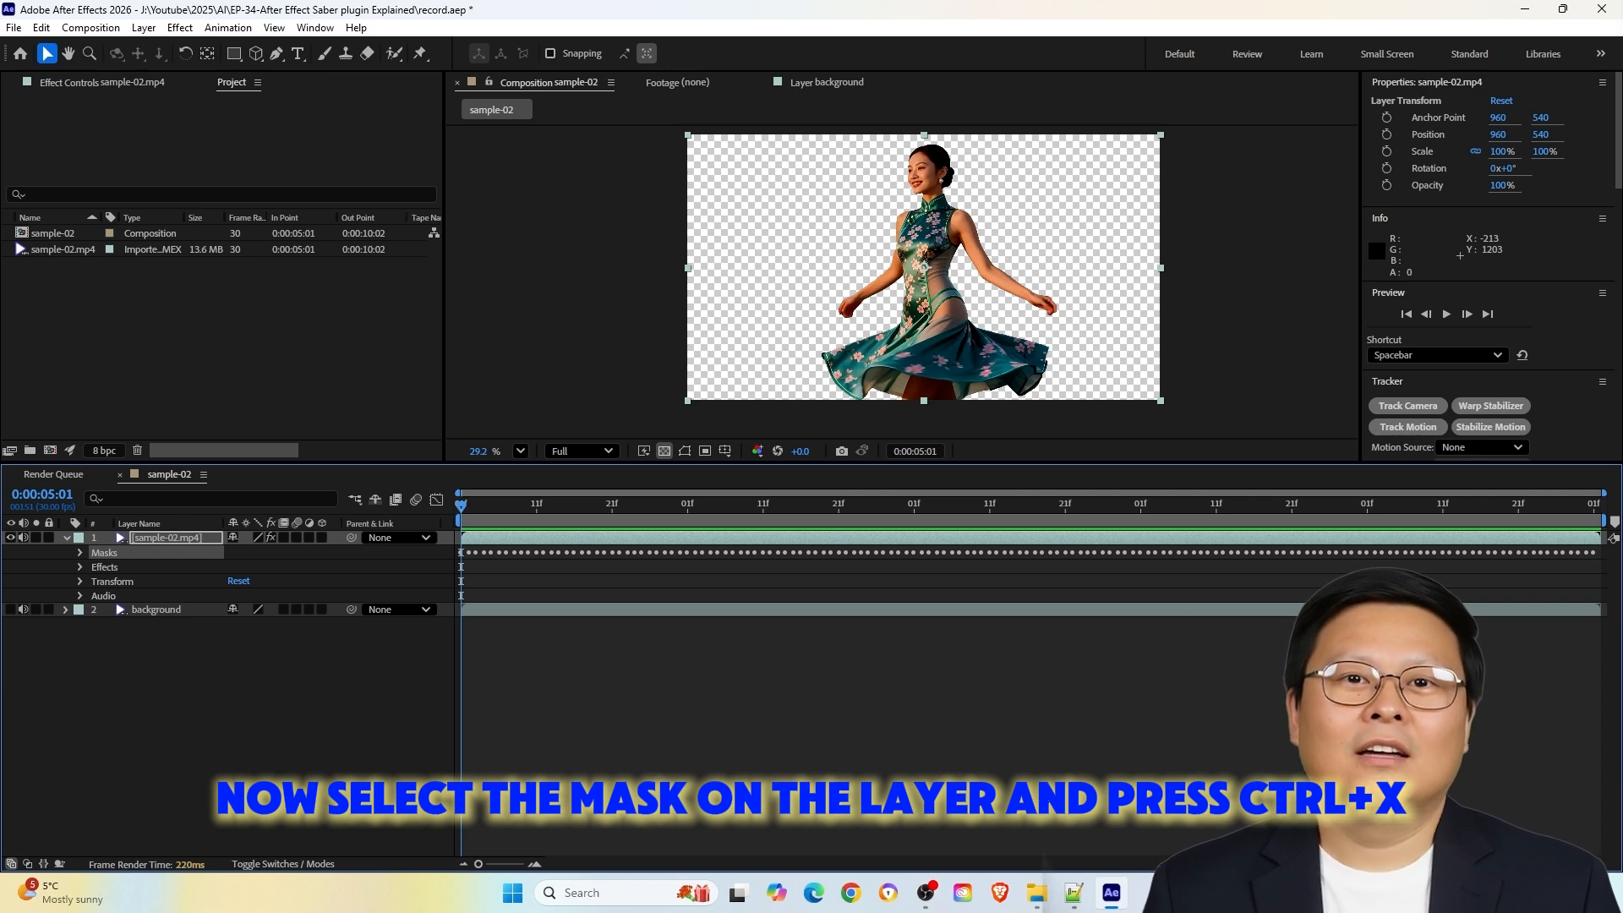
Cut the remaining mask from the sample-02.mp4 layer and paste it onto a new black solid named "Mask & Effect"
{"action": "key", "text": "ctrl+x"}
{"action": "left_click", "coordinate": [606, 201]}
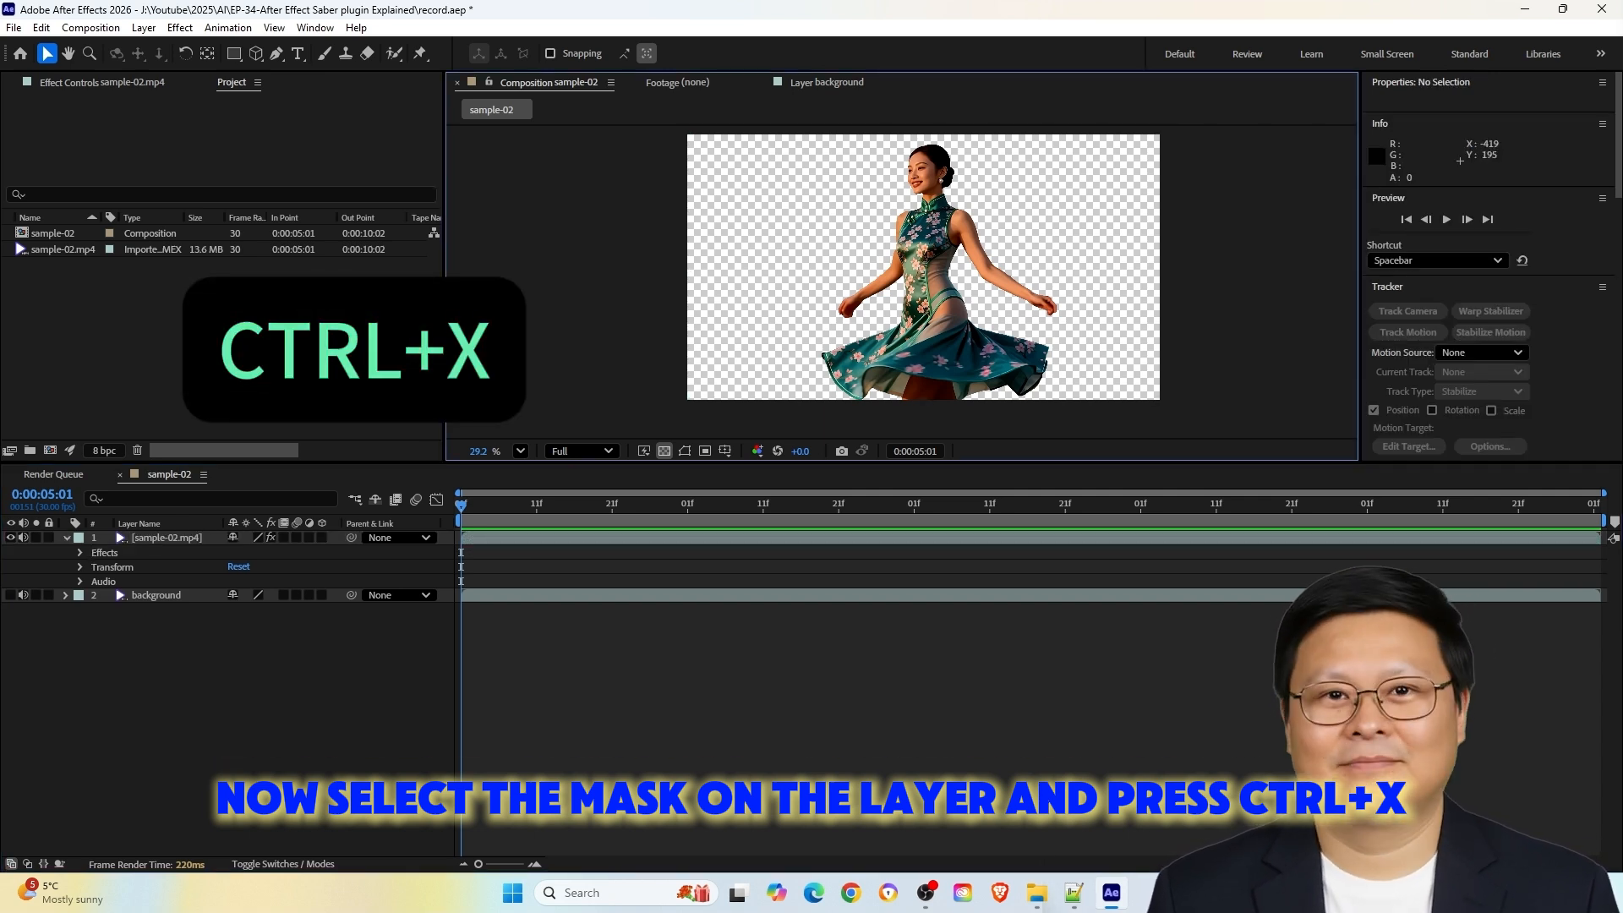
{"action": "right_click", "coordinate": [584, 183]}
{"action": "mouse_move", "coordinate": [642, 195]}
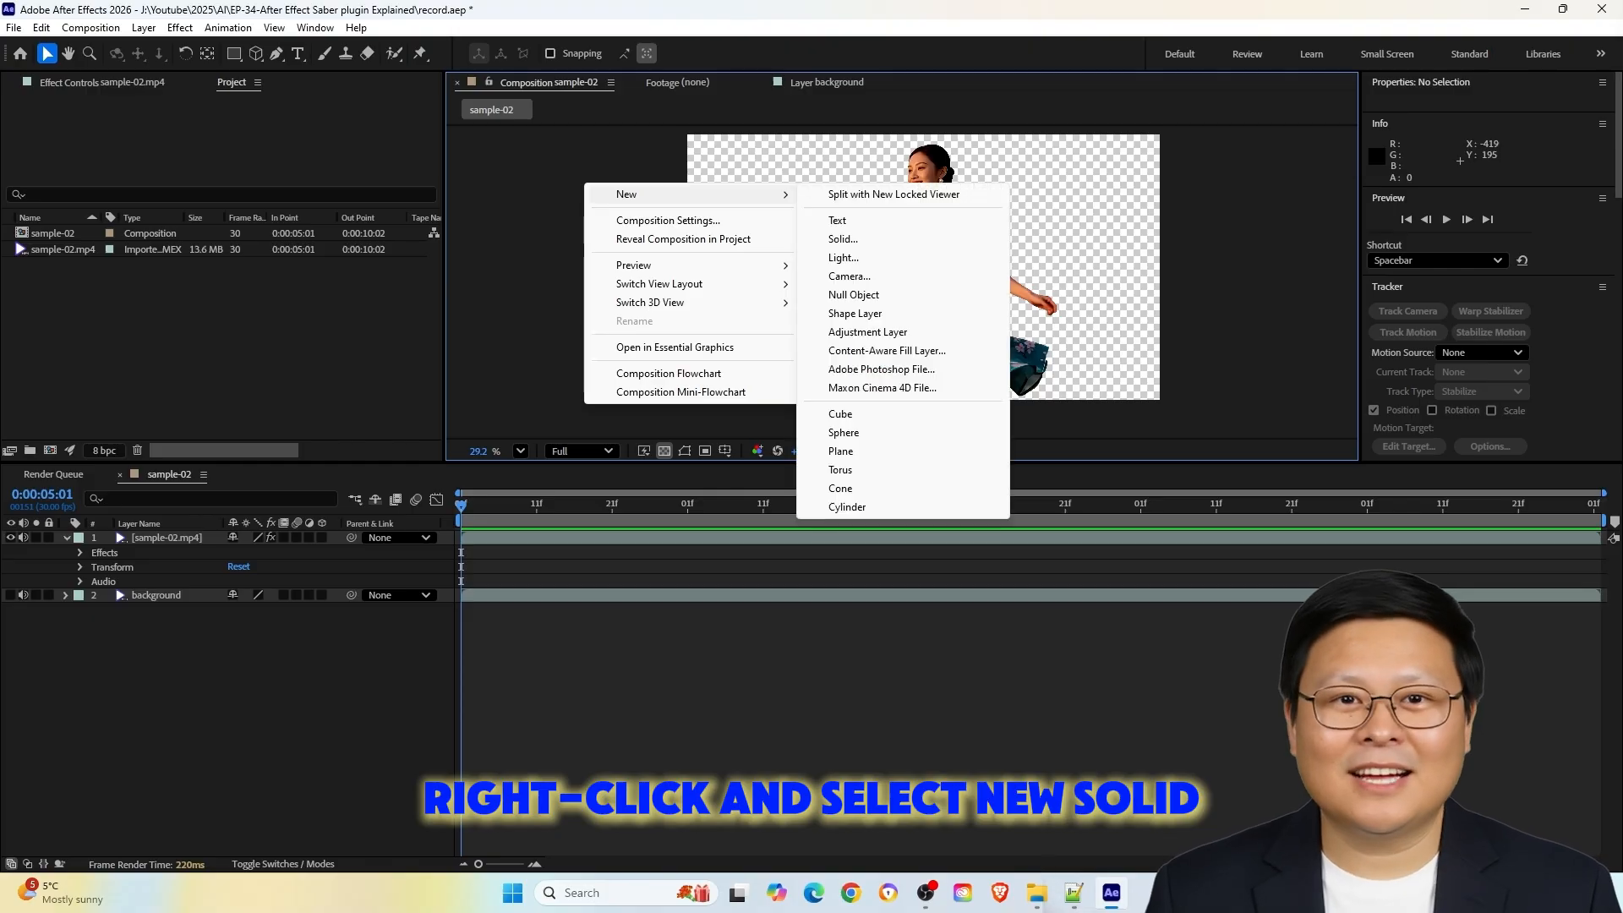
{"action": "left_click", "coordinate": [843, 238]}
{"action": "type", "text": "Mask & Effect"}
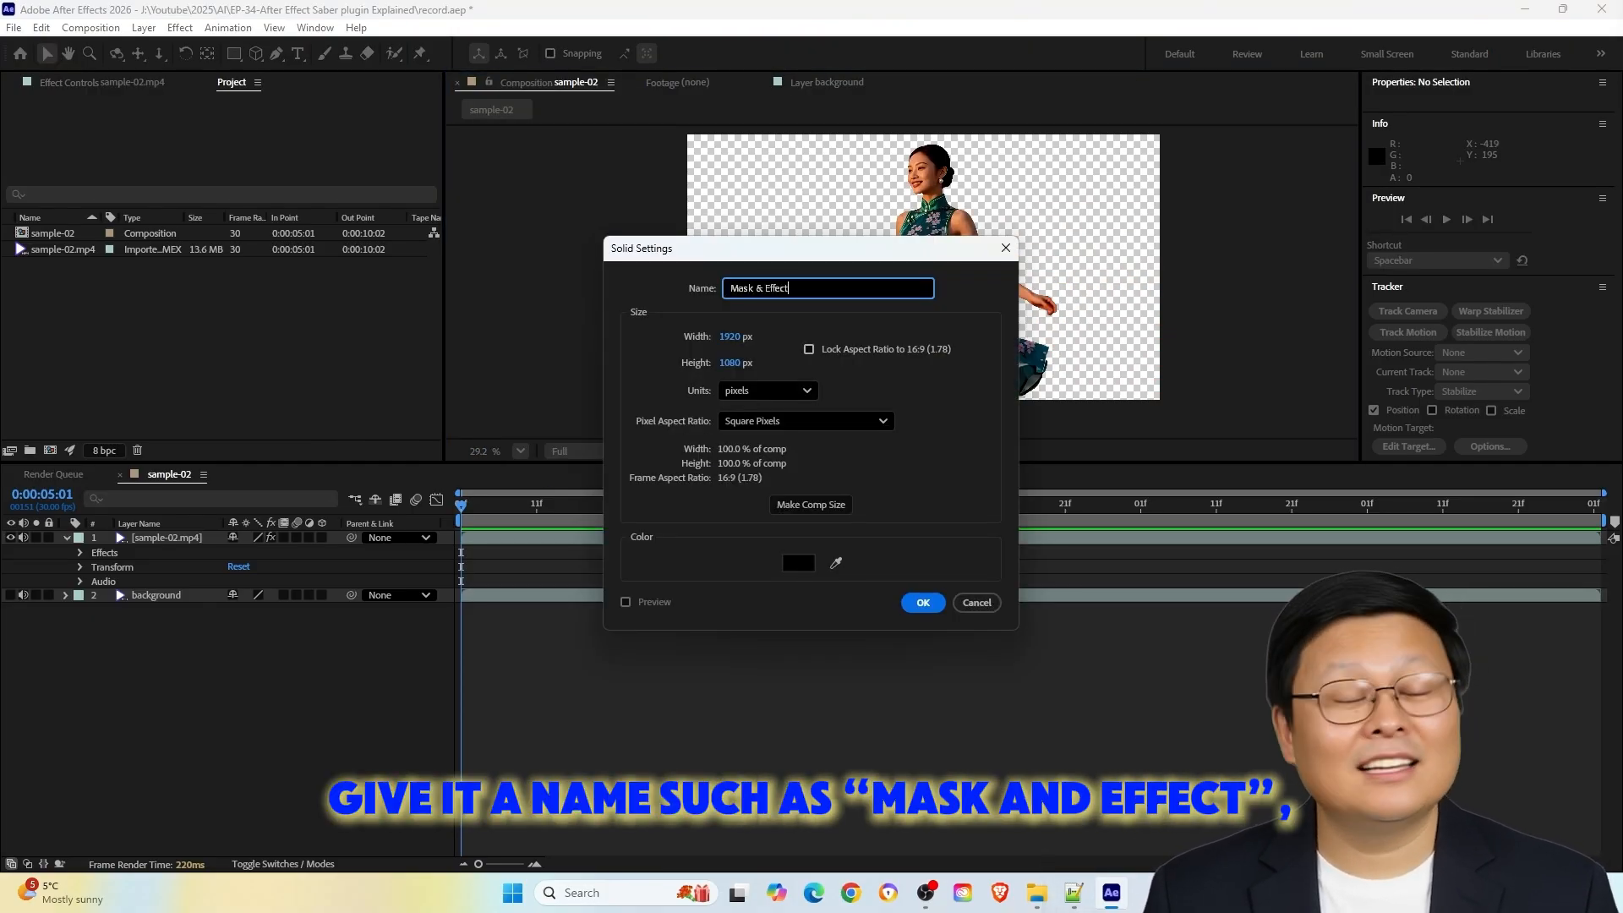
{"action": "key", "text": "Return"}
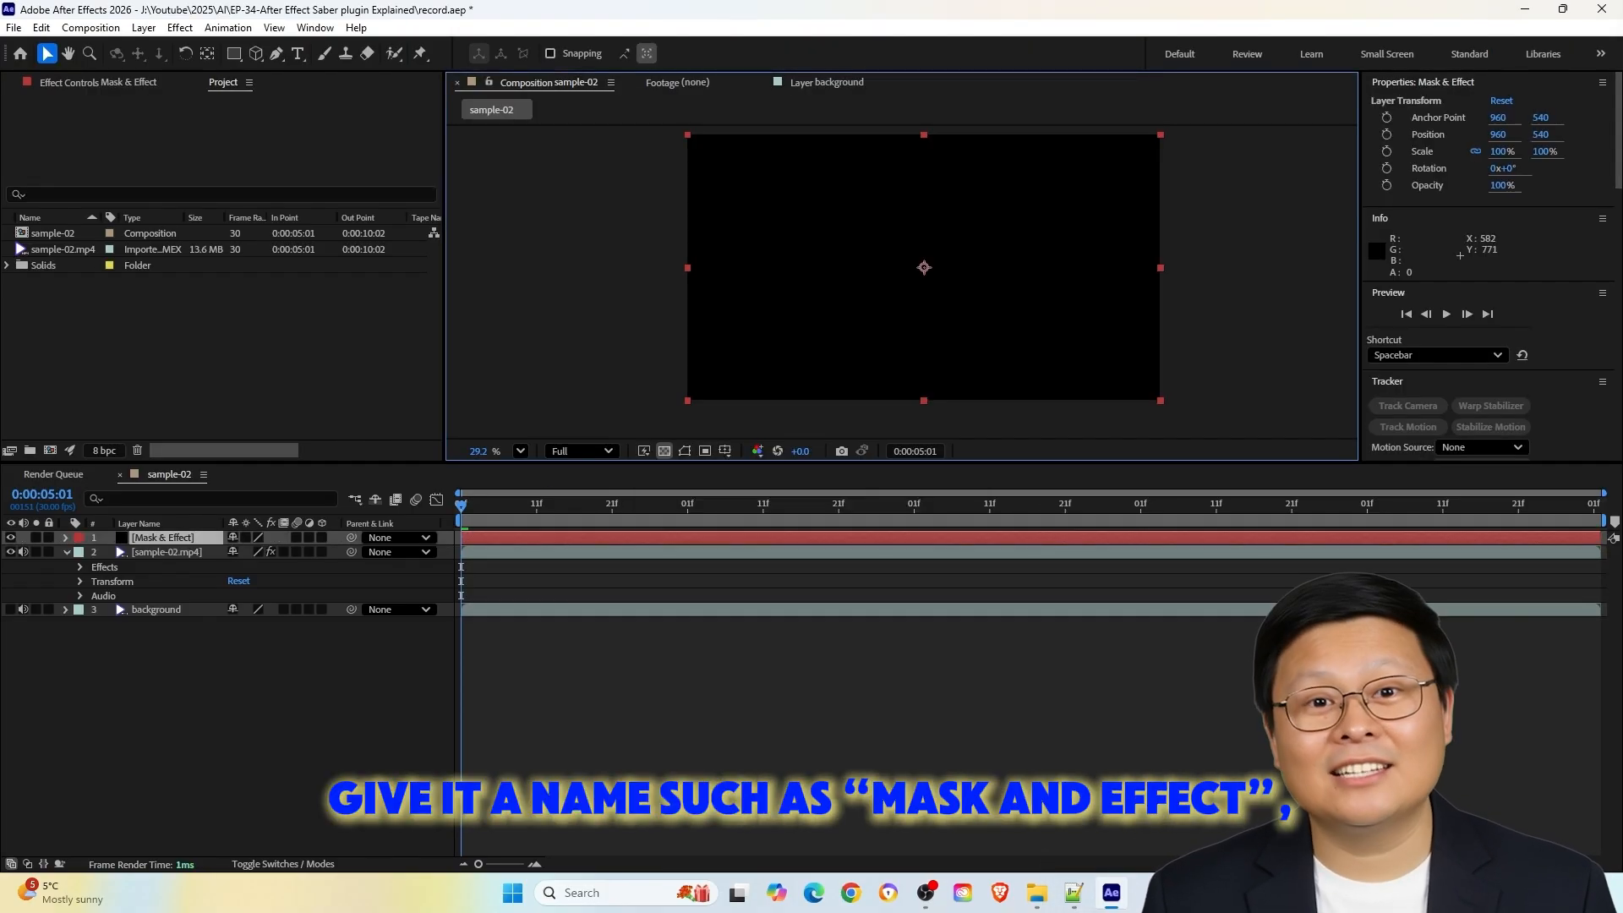
{"action": "key", "text": "ctrl+v"}
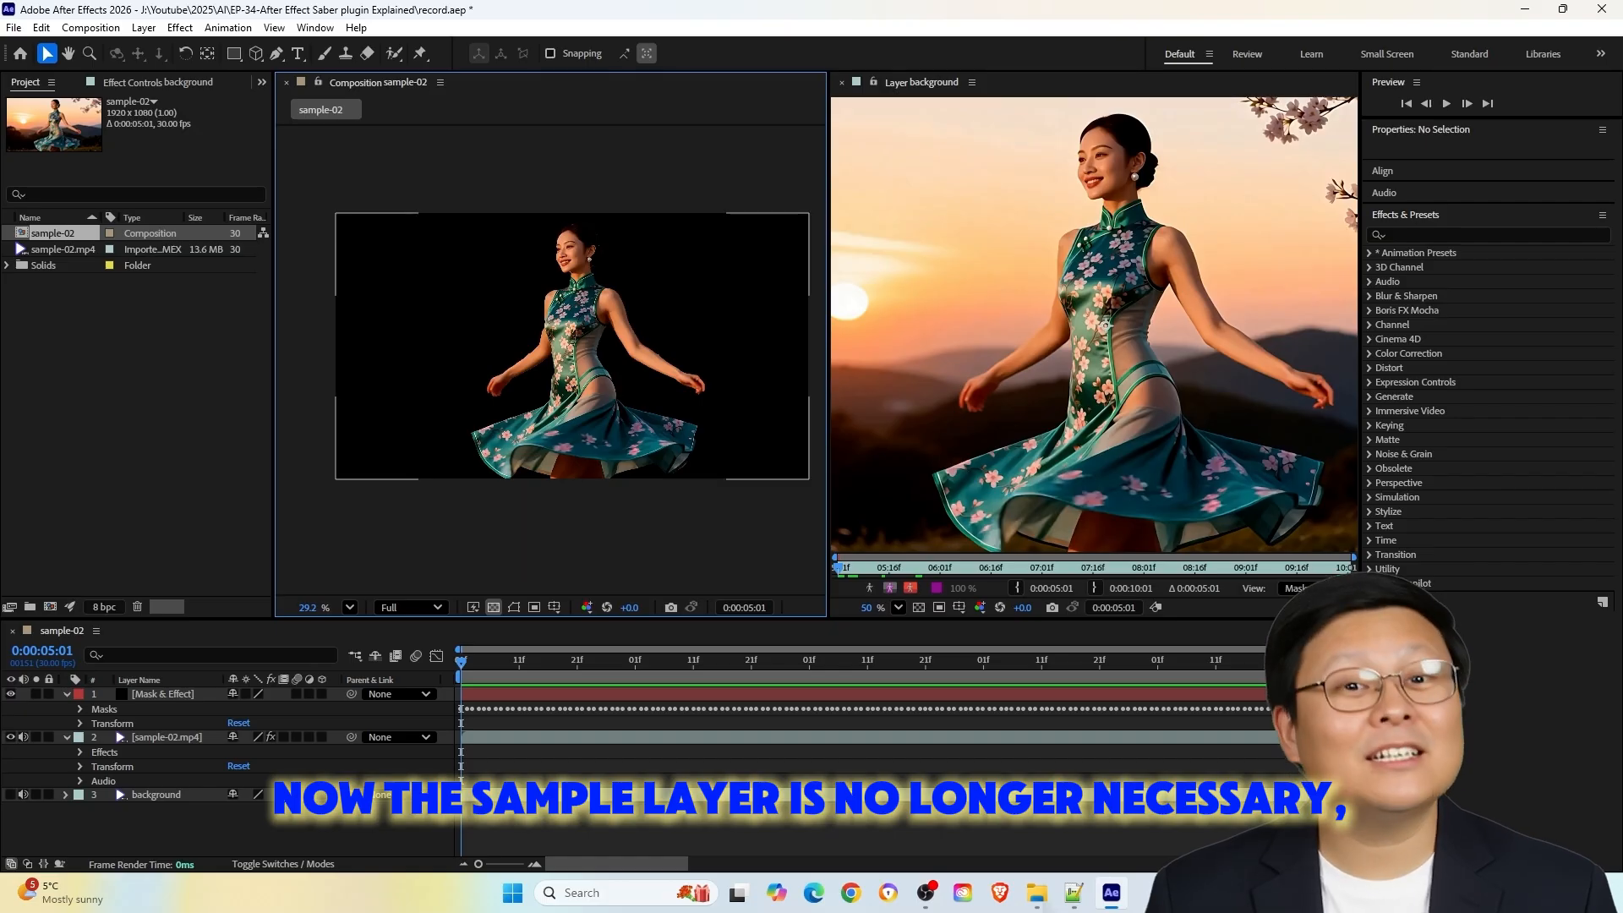
Hide the sample-02.mp4 layer and show the background layer
{"action": "left_click", "coordinate": [10, 736]}
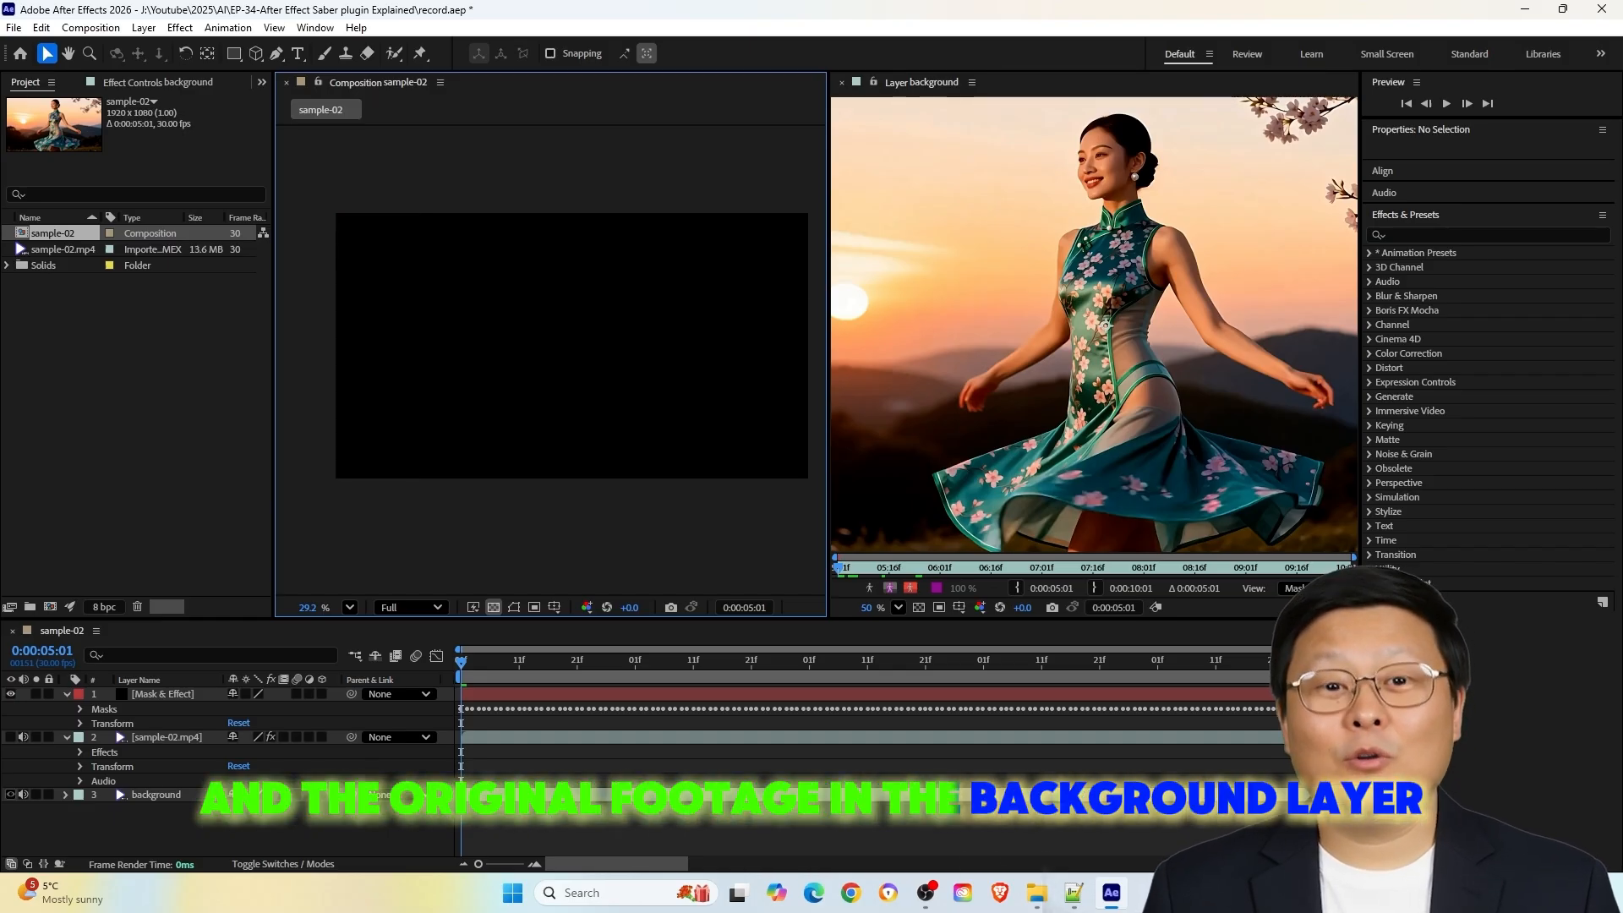
{"action": "left_click", "coordinate": [11, 794]}
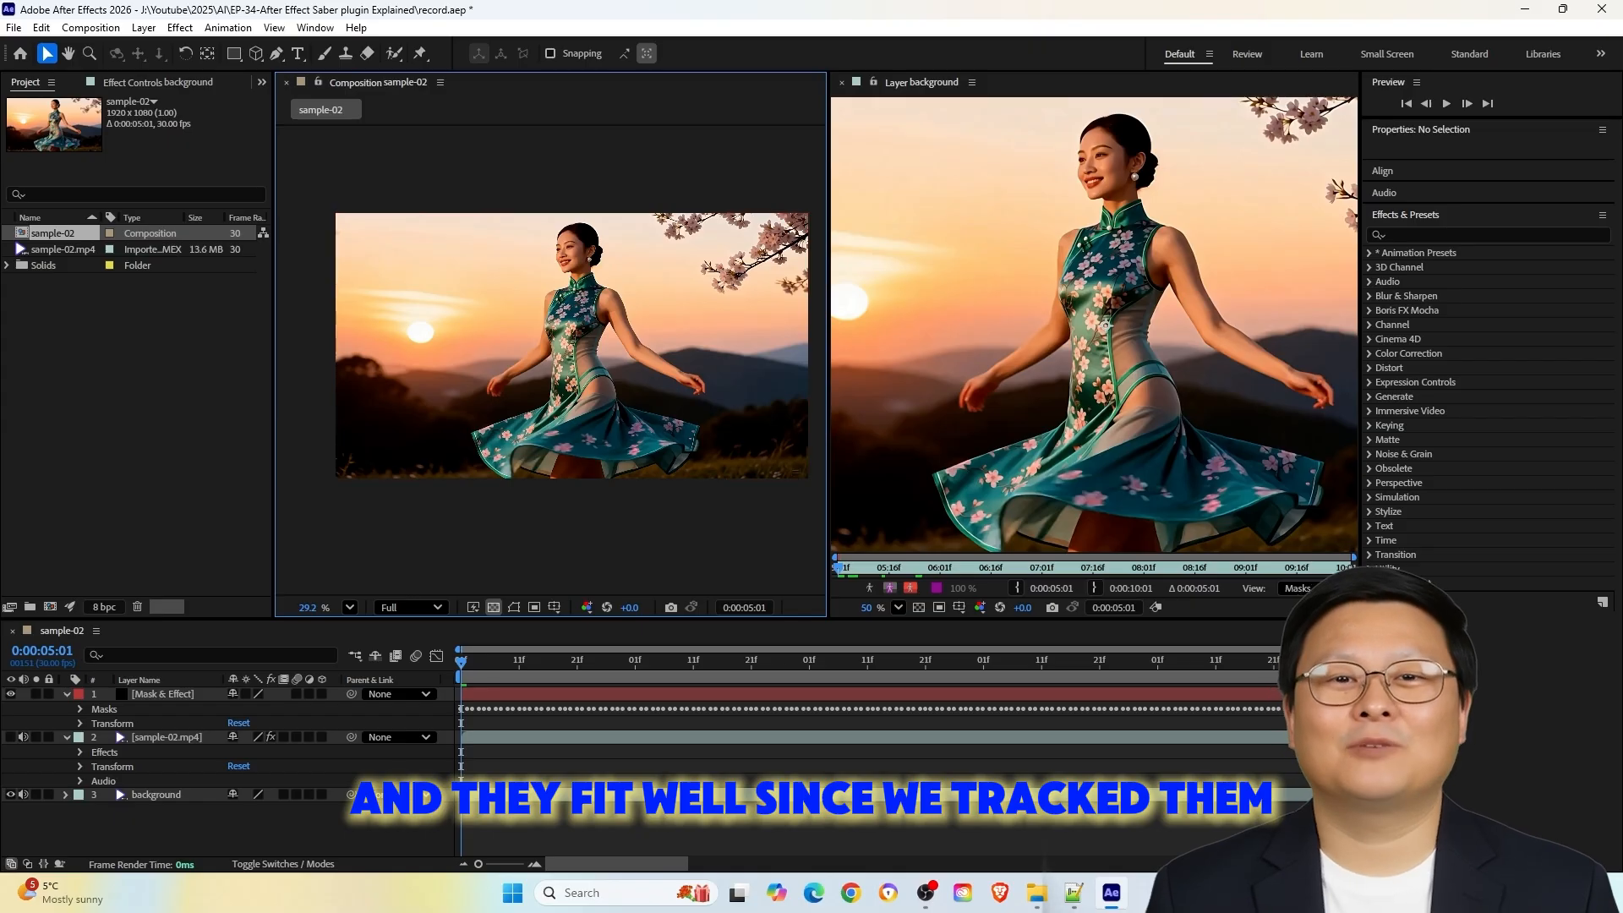
Apply the Stroke effect to the Mask & Effect layer with All Masks enabled, colour 9E0606 and brush size 7.0
{"action": "left_click", "coordinate": [1487, 235]}
{"action": "type", "text": "stroke"}
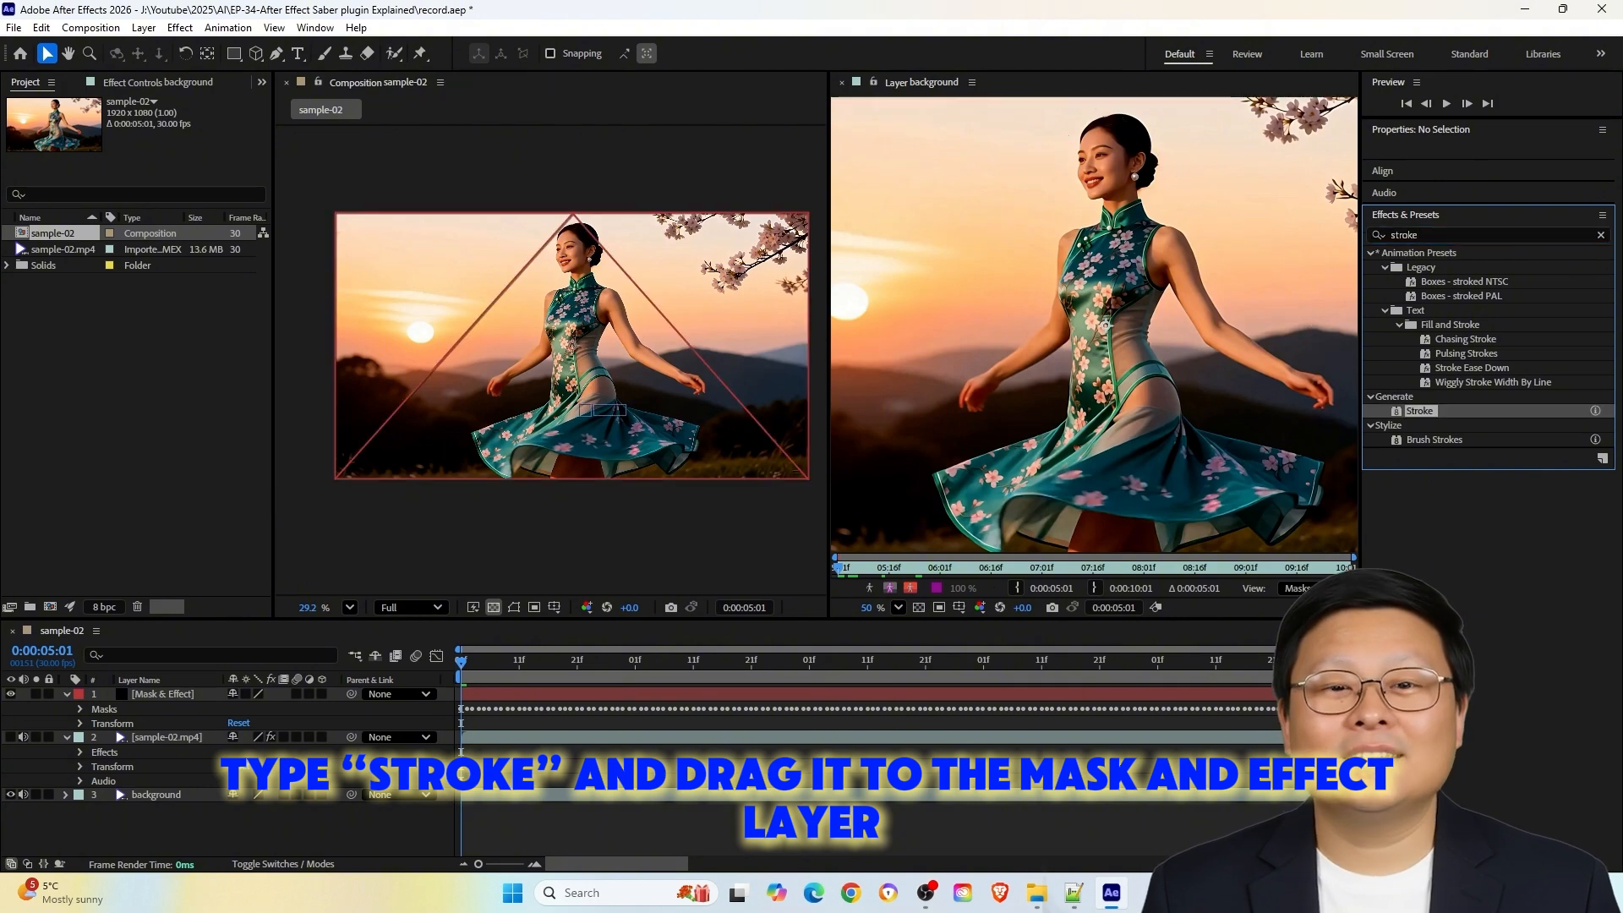
{"action": "left_click_drag", "start_coordinate": [1419, 411], "coordinate": [161, 694]}
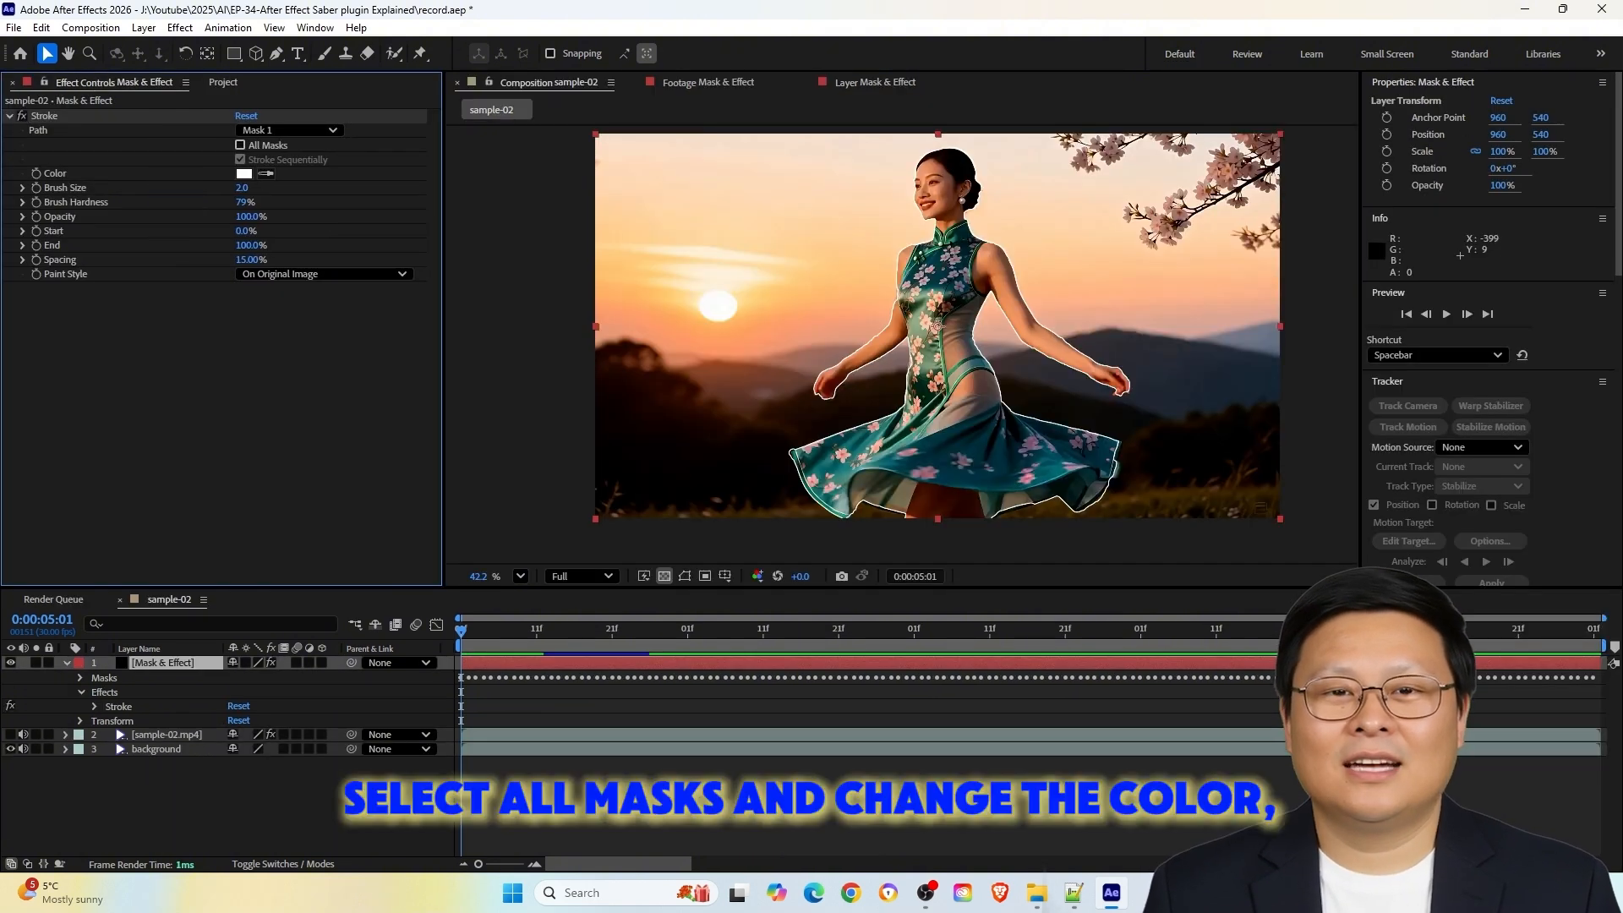
{"action": "left_click", "coordinate": [240, 144]}
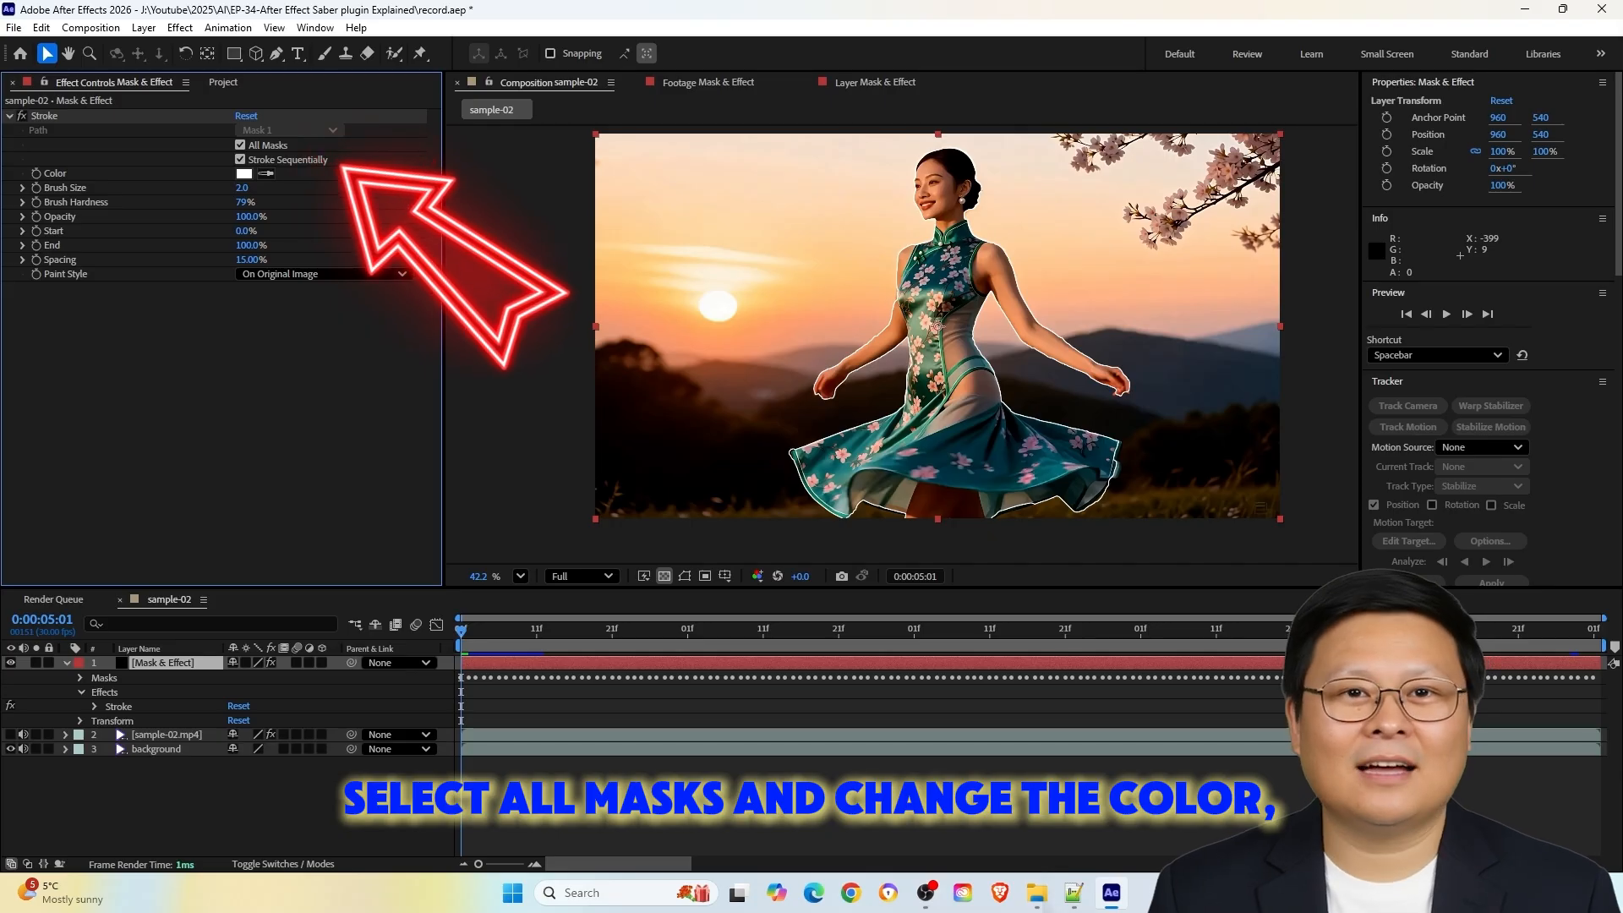
{"action": "left_click", "coordinate": [244, 174]}
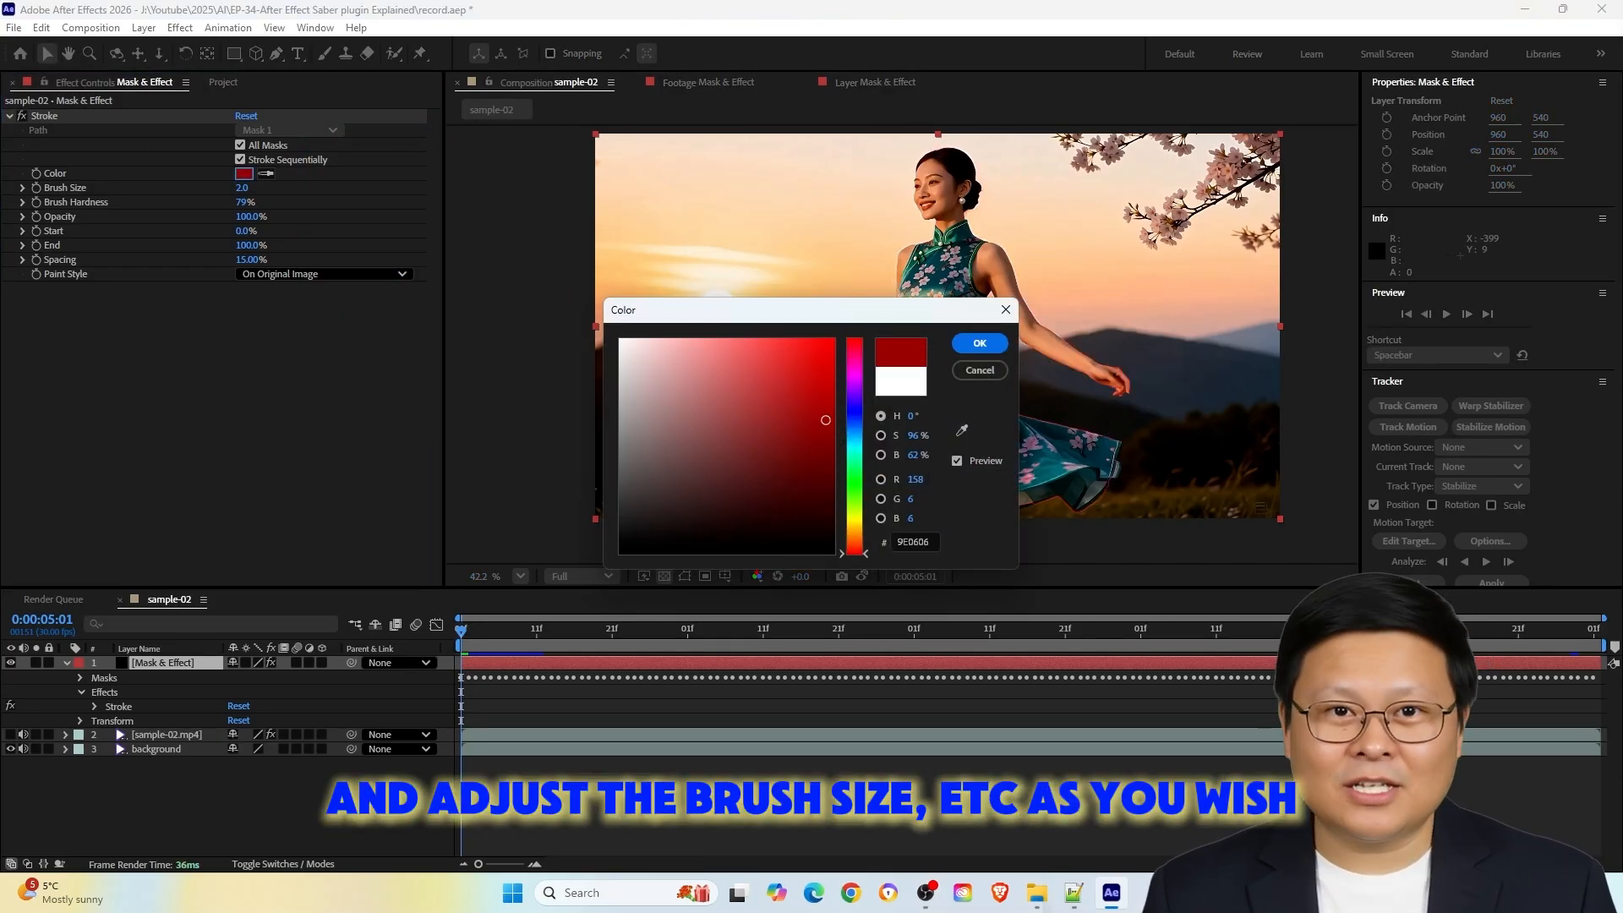
{"action": "left_click", "coordinate": [980, 343]}
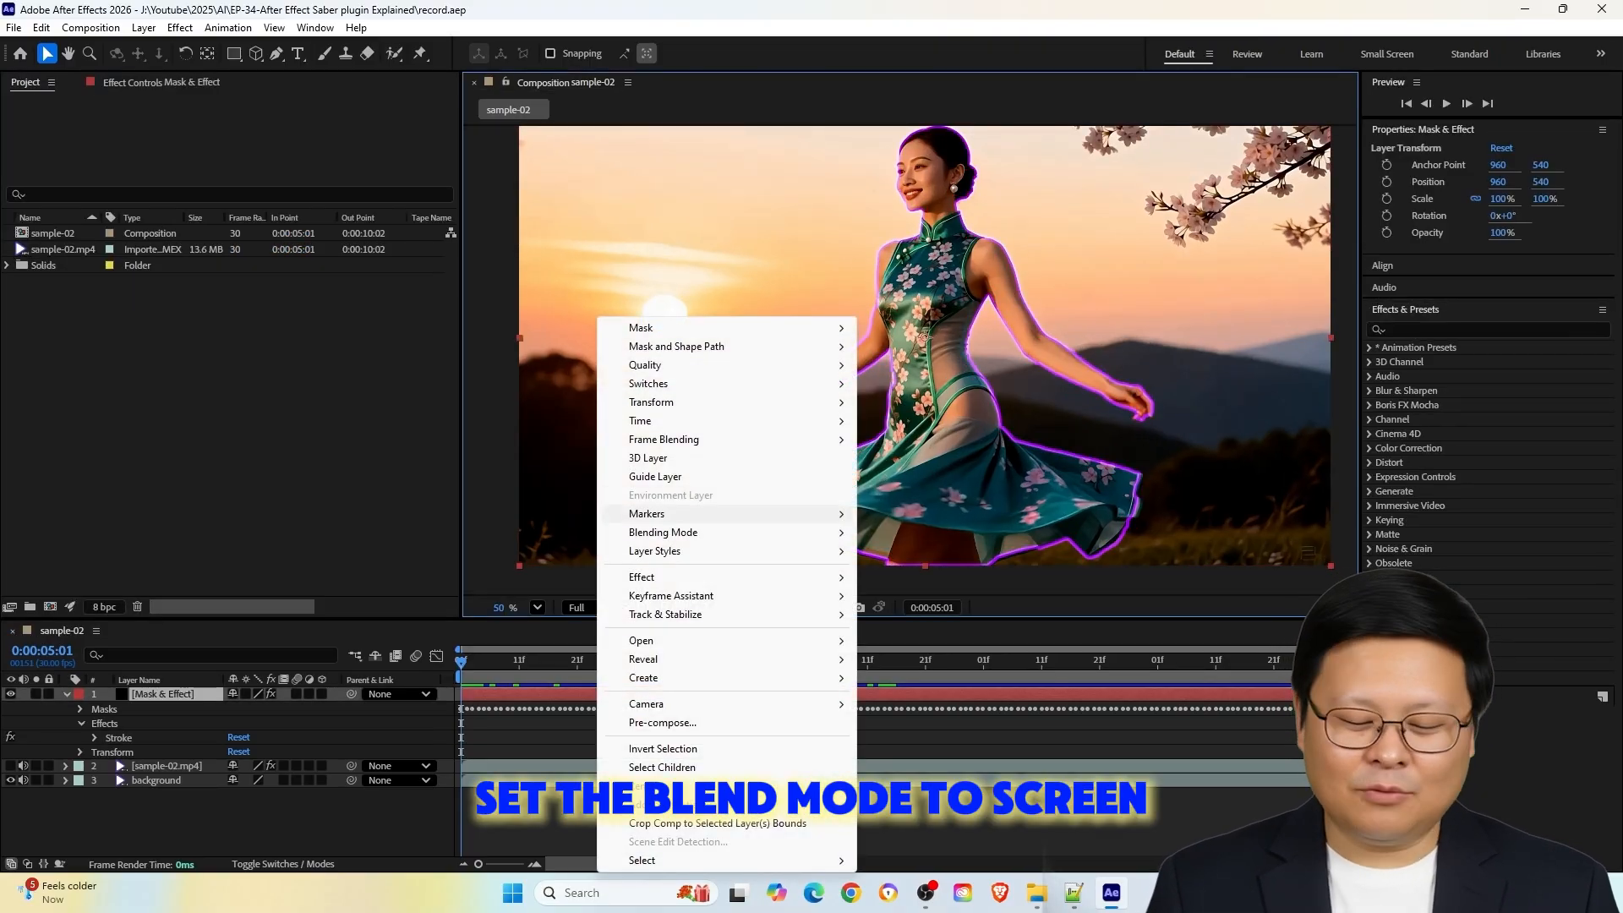
Set the Mask & Effect layer's blending mode to Screen and play the composition
{"action": "mouse_move", "coordinate": [664, 531]}
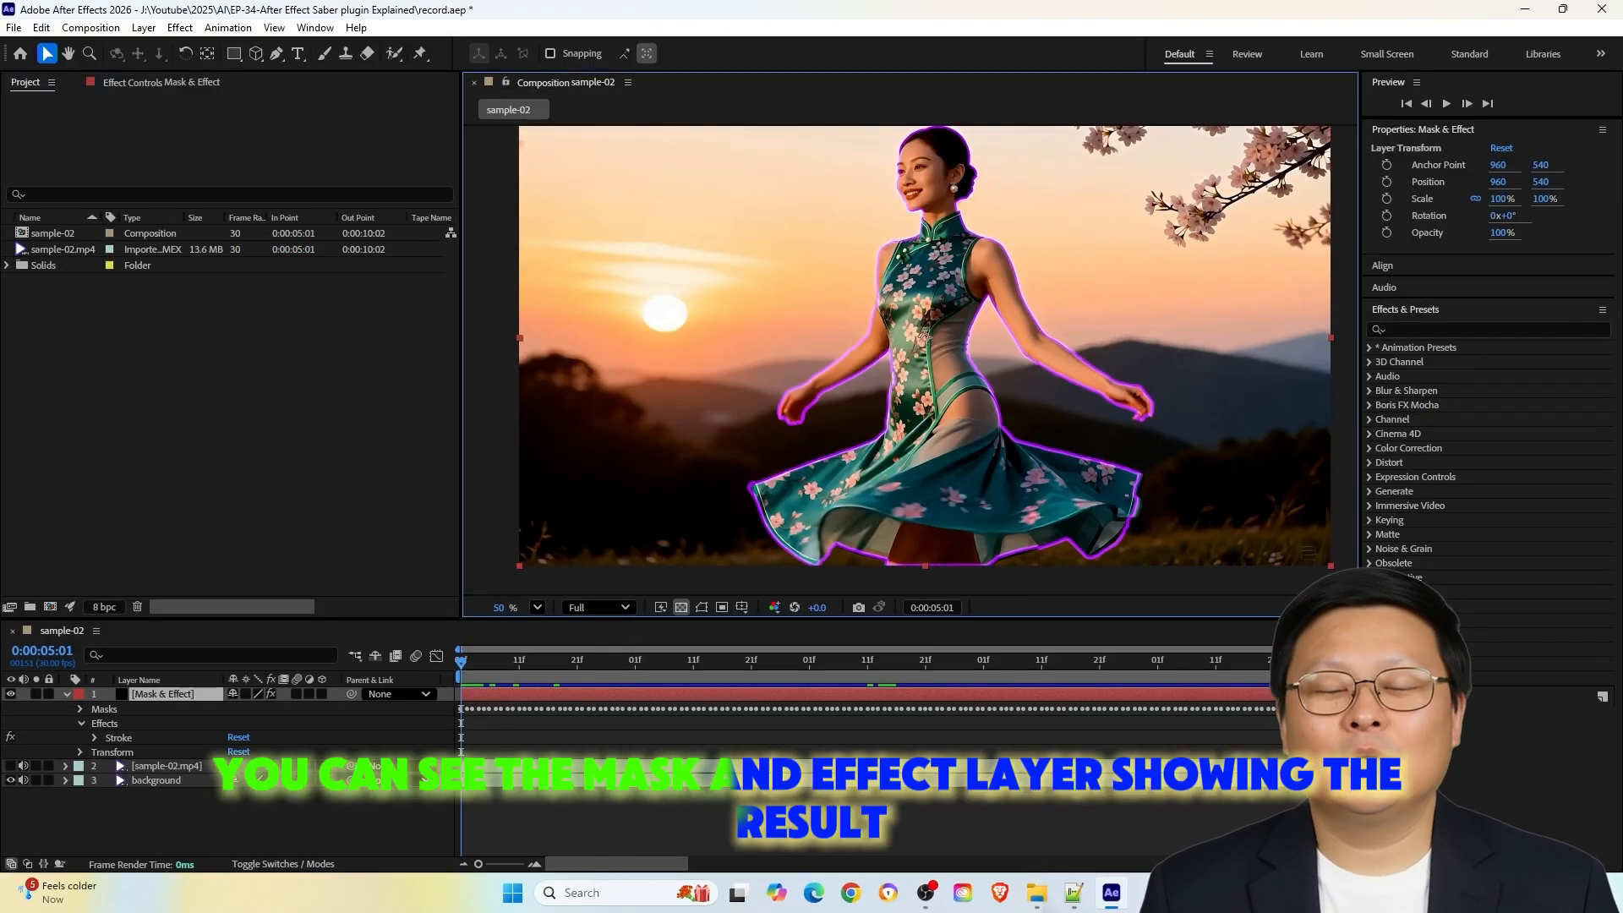
{"action": "key", "text": "space"}
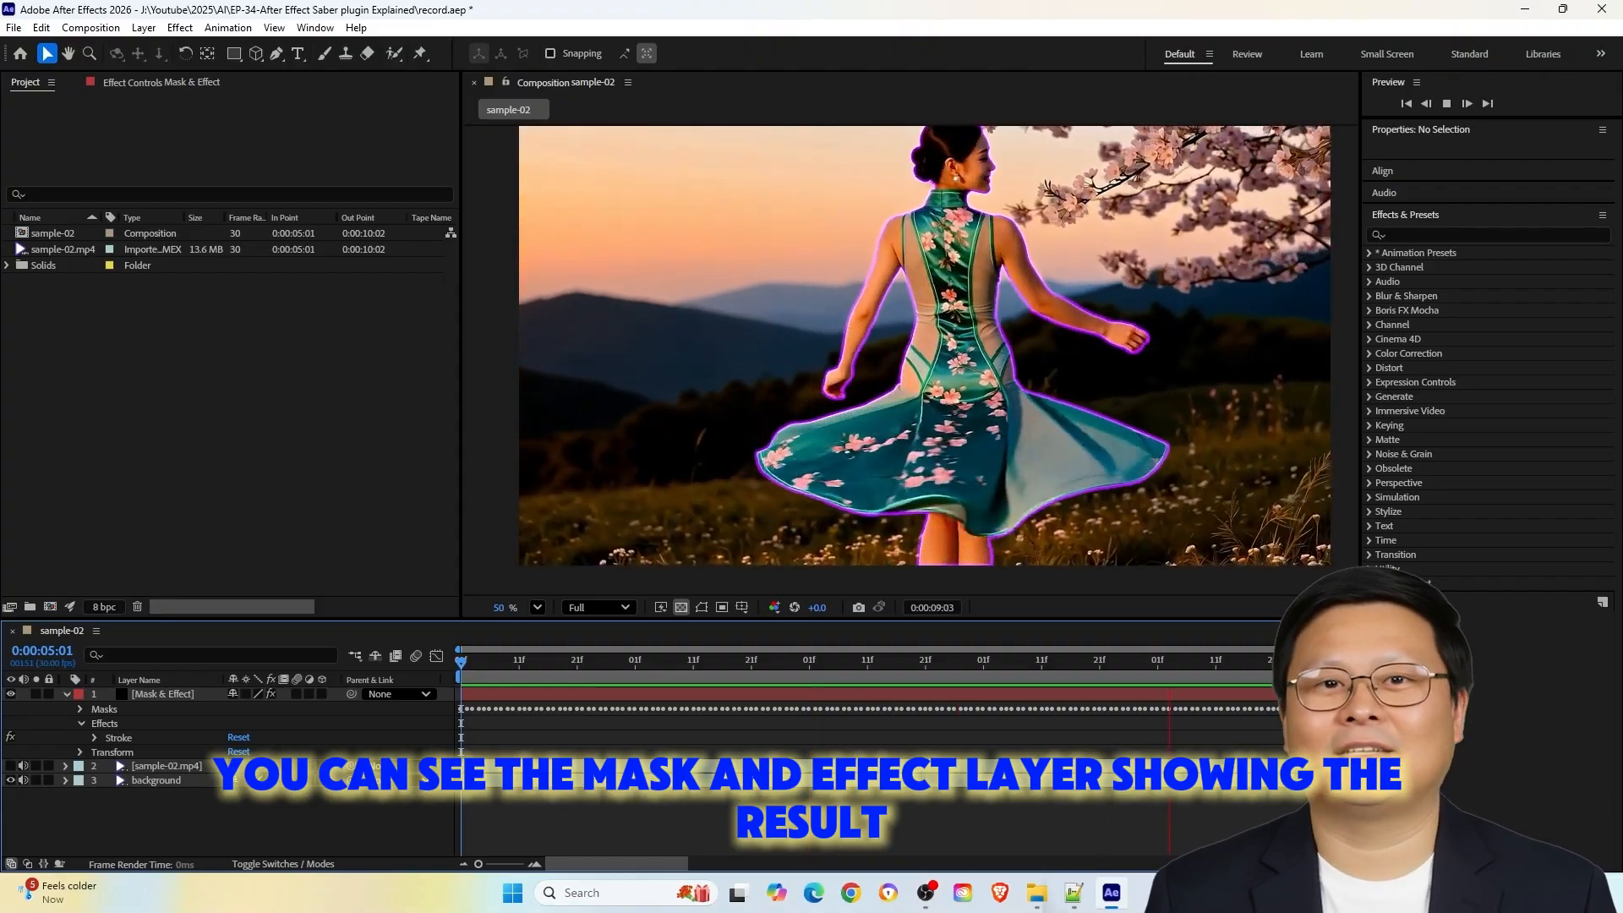
Apply the Saber effect to the Mask & Effect layer and set its core type to Layer Masks
{"action": "left_click", "coordinate": [1491, 236]}
{"action": "type", "text": "sab"}
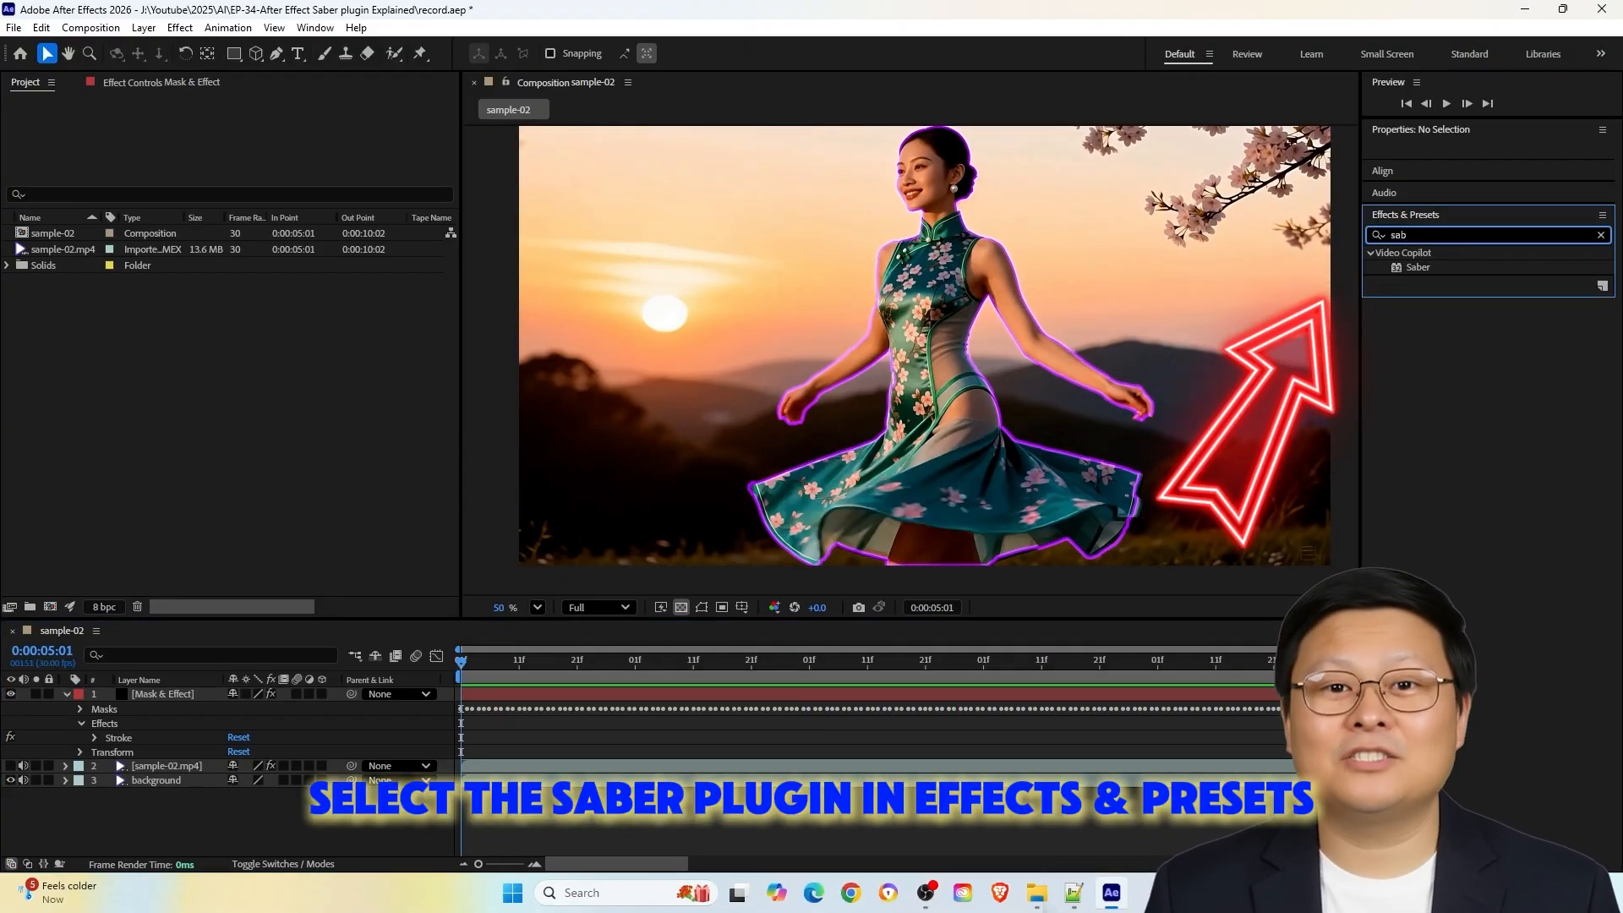
{"action": "left_click", "coordinate": [1418, 267]}
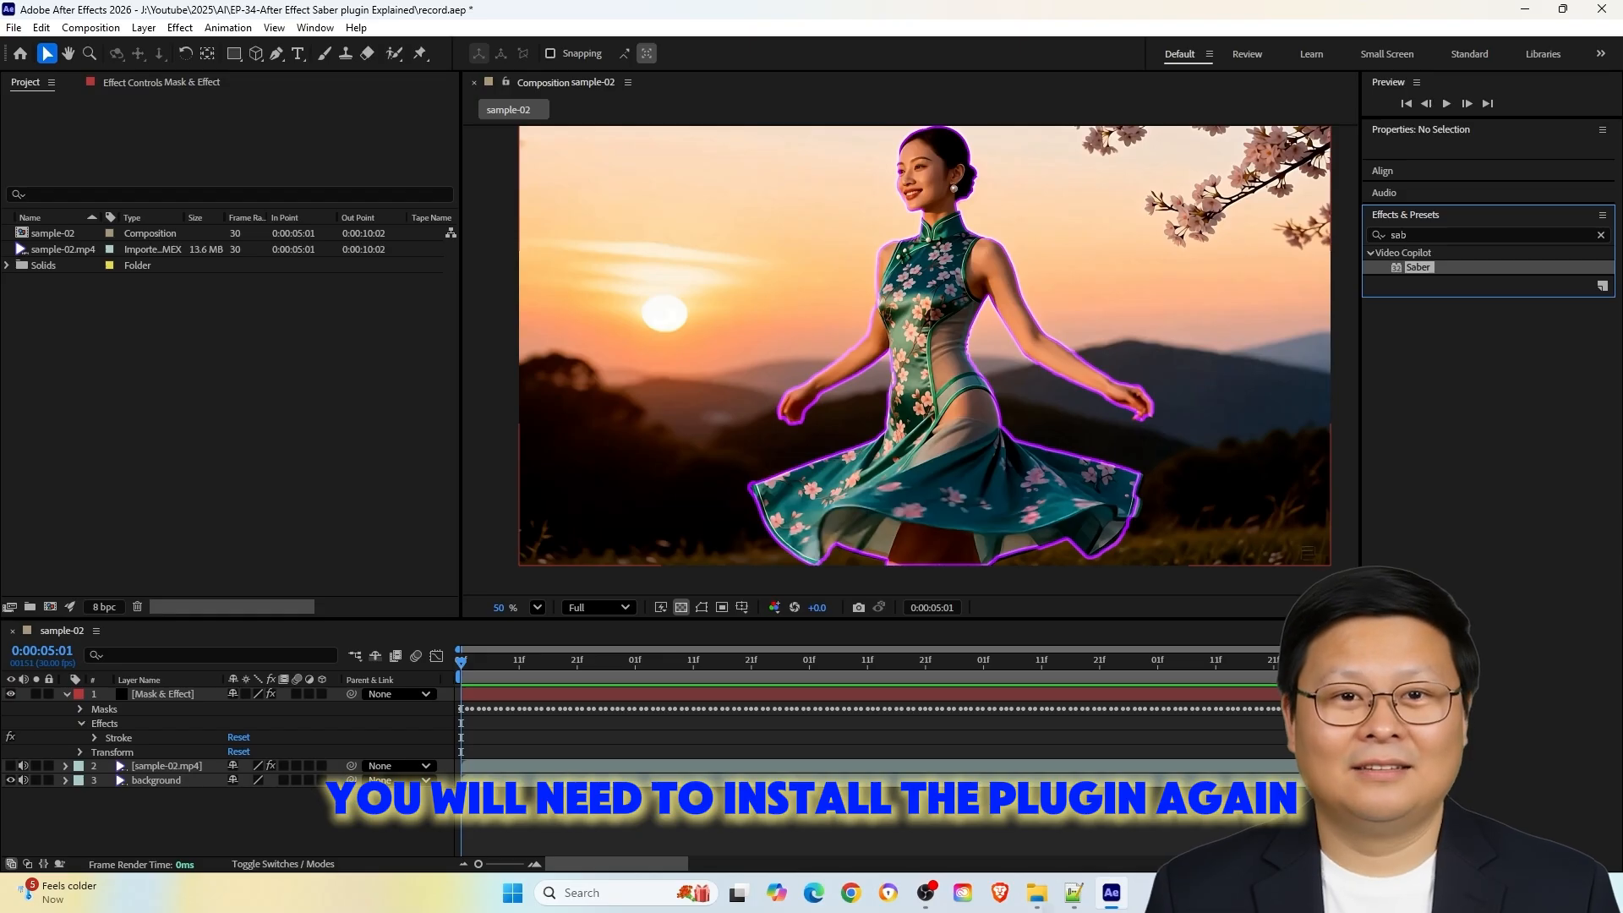
{"action": "left_click", "coordinate": [163, 694]}
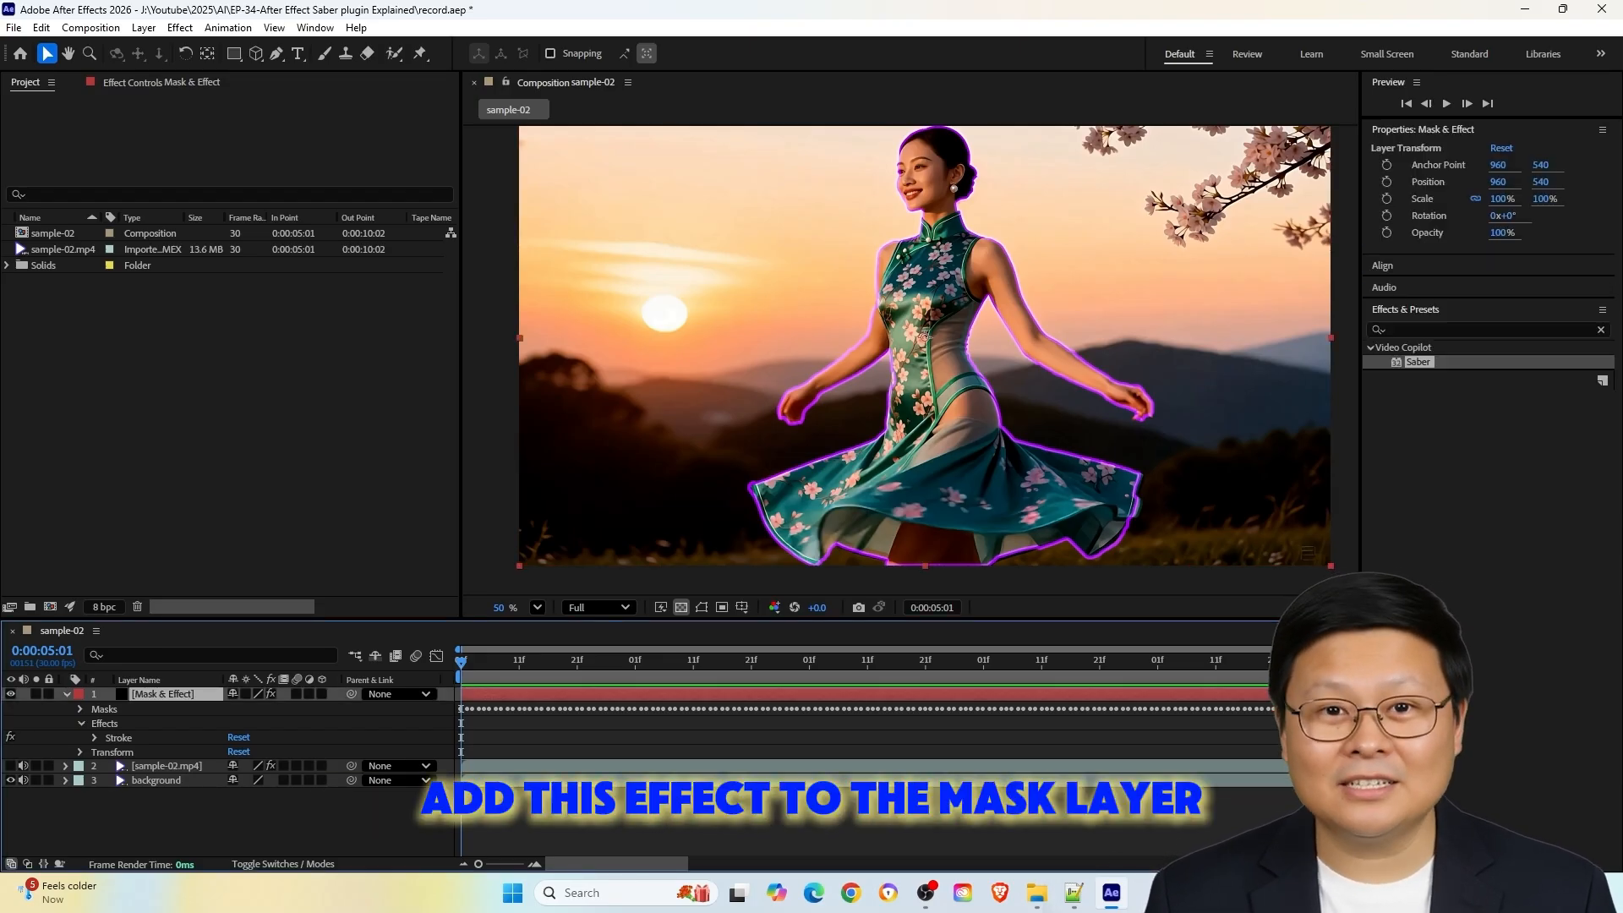
{"action": "double_click", "coordinate": [1418, 361]}
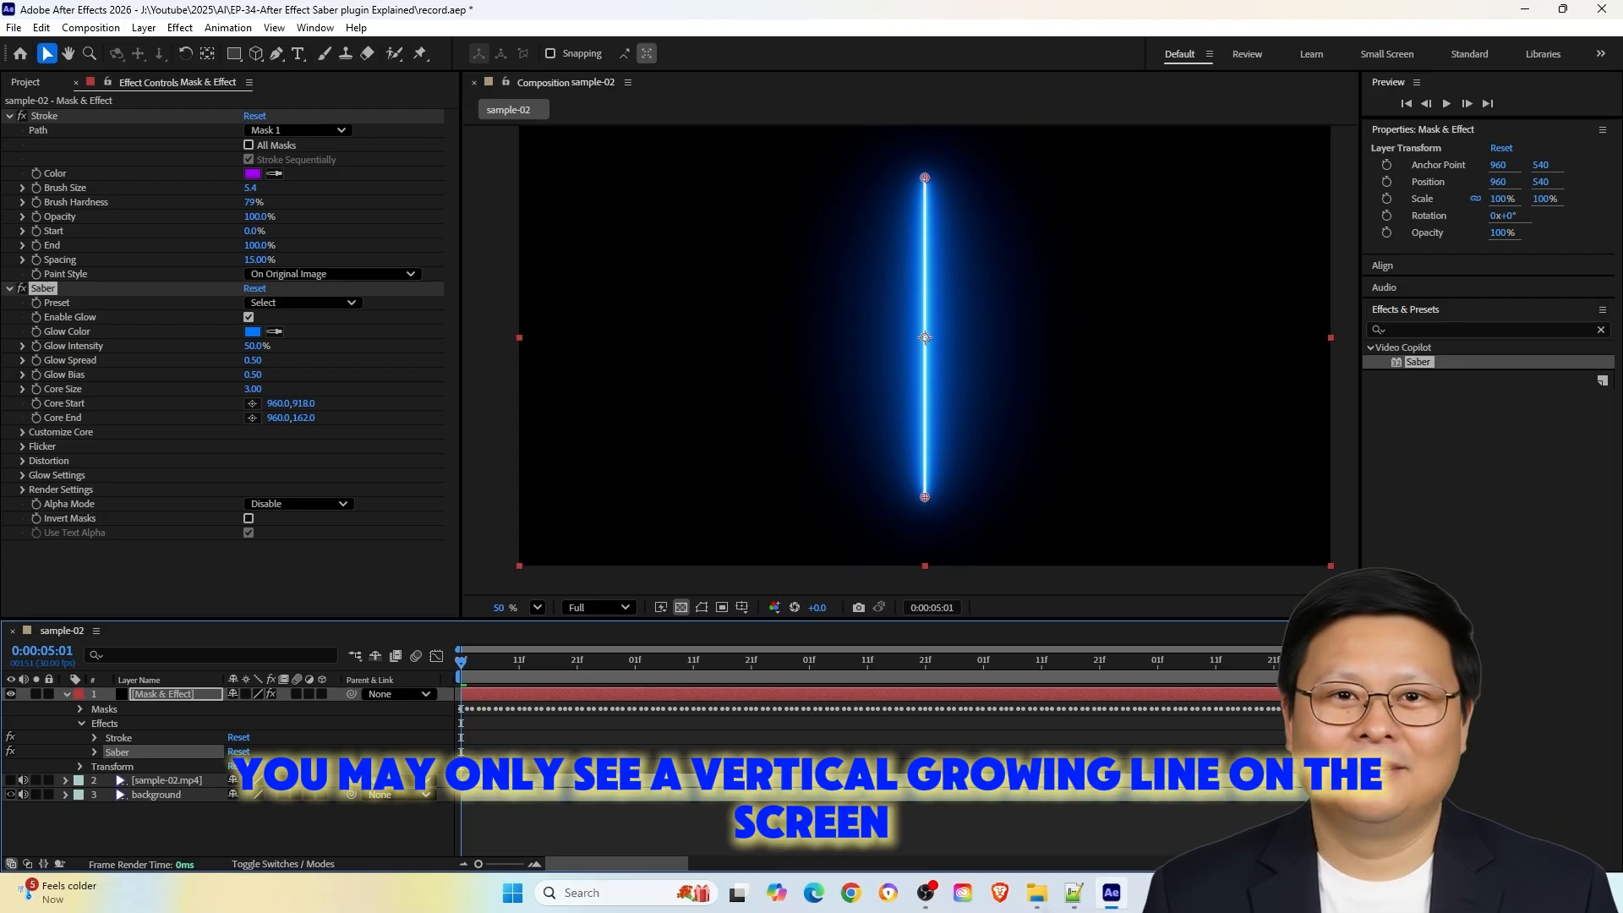
{"action": "left_click", "coordinate": [22, 432]}
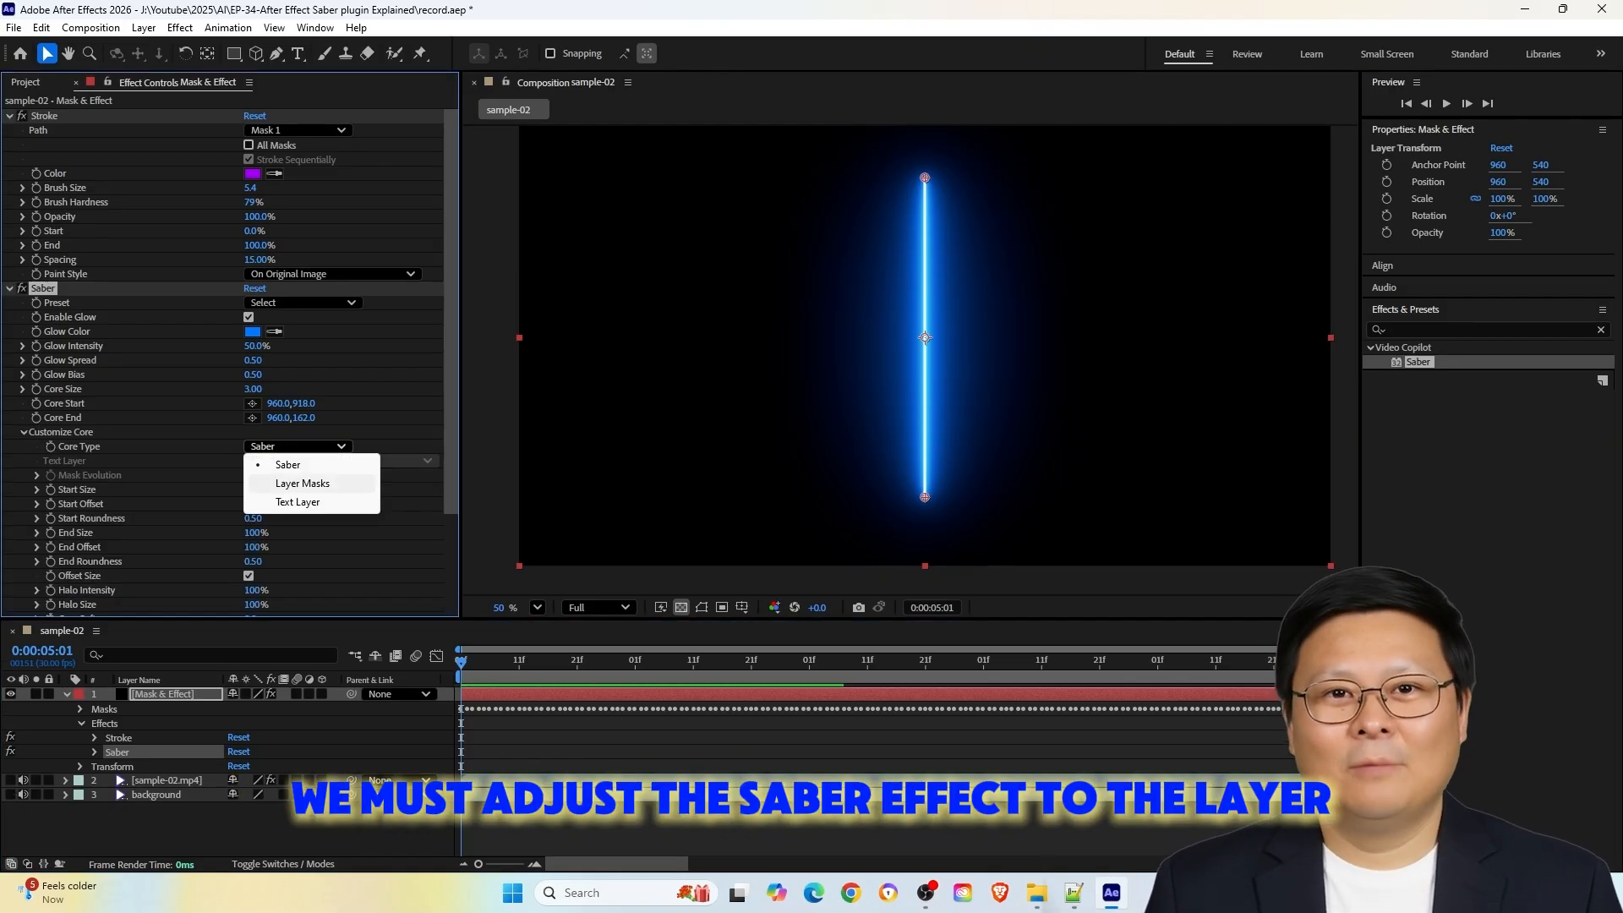
{"action": "left_click", "coordinate": [302, 483]}
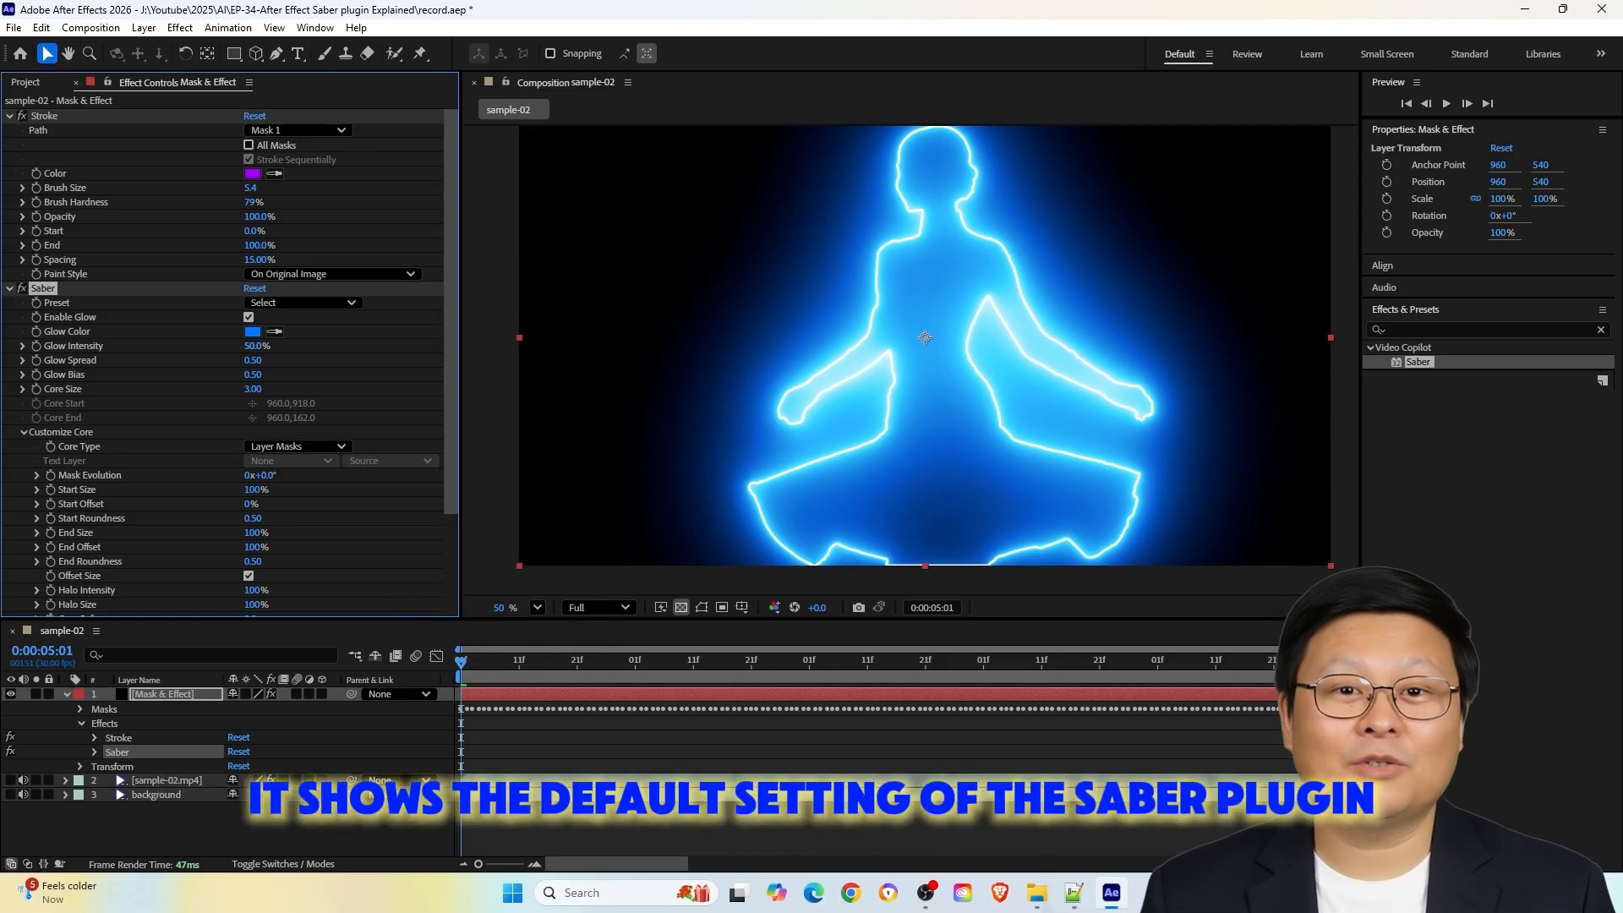
Try the Electric, Haze and Inferno presets on the Saber effect
{"action": "left_click", "coordinate": [303, 303]}
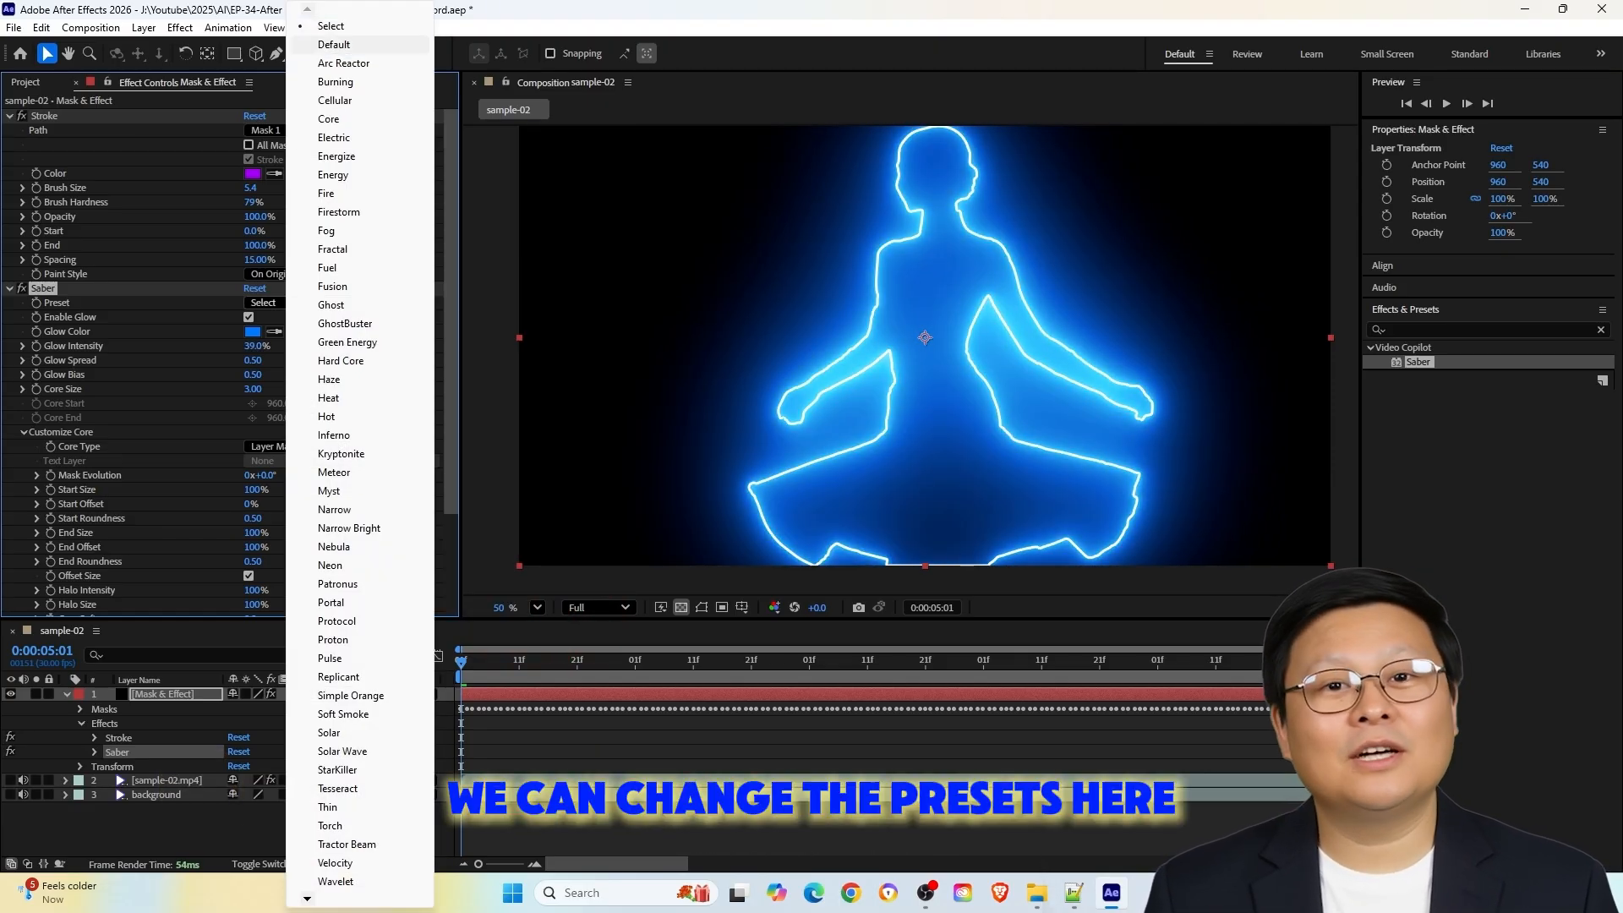
{"action": "left_click", "coordinate": [385, 138]}
{"action": "left_click", "coordinate": [302, 302]}
{"action": "left_click", "coordinate": [354, 378]}
{"action": "left_click", "coordinate": [303, 302]}
{"action": "left_click", "coordinate": [355, 438]}
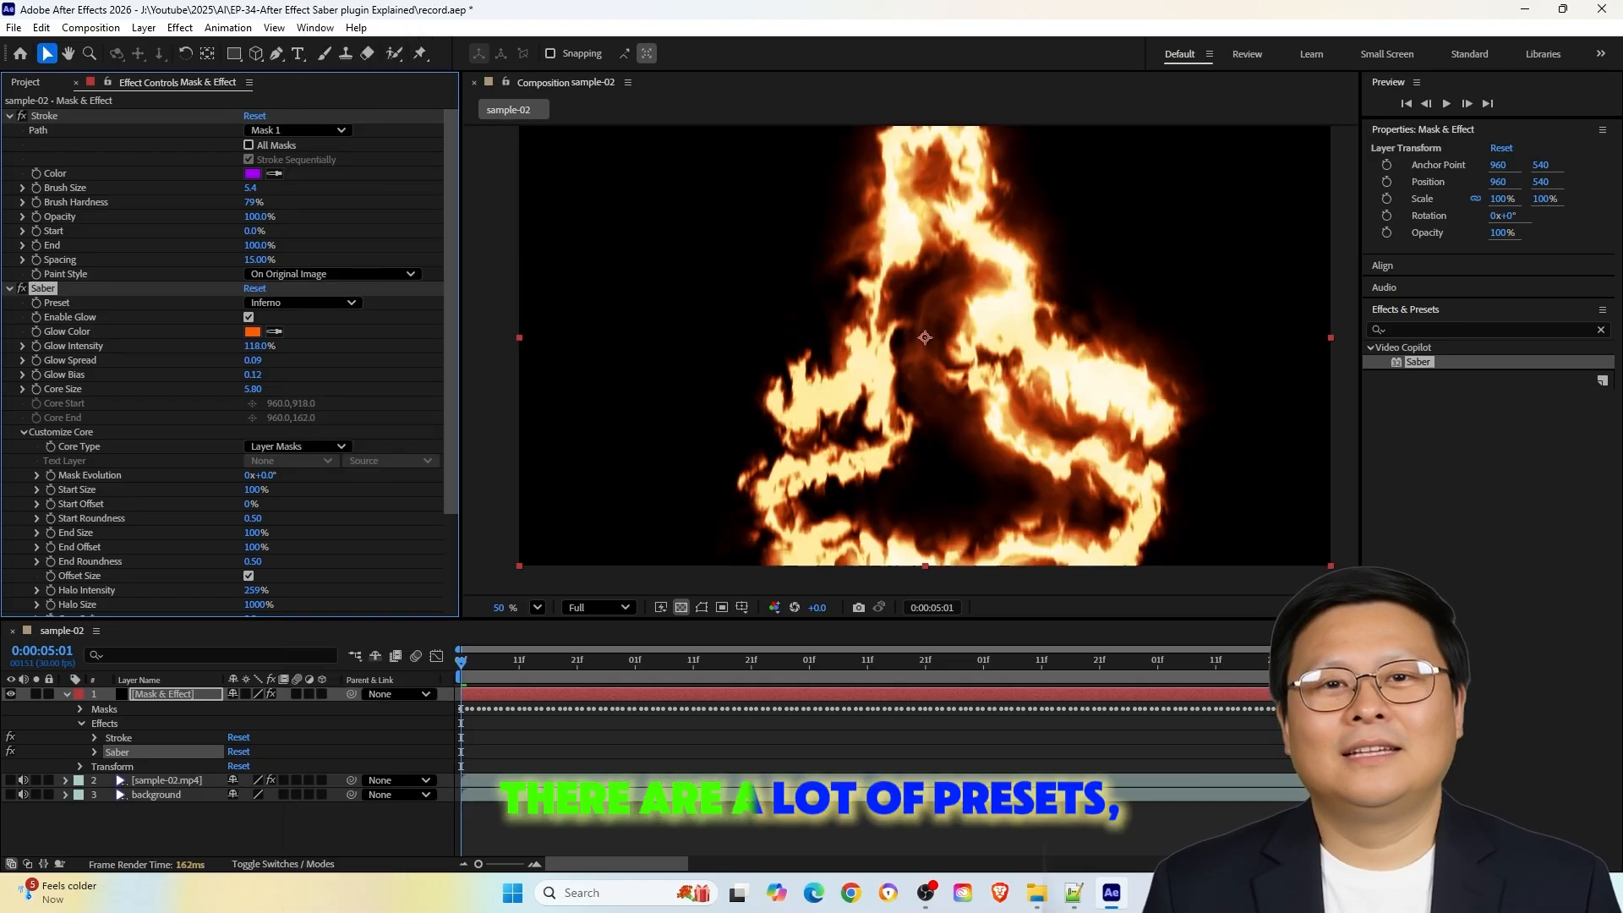
Show the background layer, try the Nebula preset, and set the Saber preset to Neon for the model's outline
{"action": "left_click", "coordinate": [10, 794]}
{"action": "left_click", "coordinate": [302, 302]}
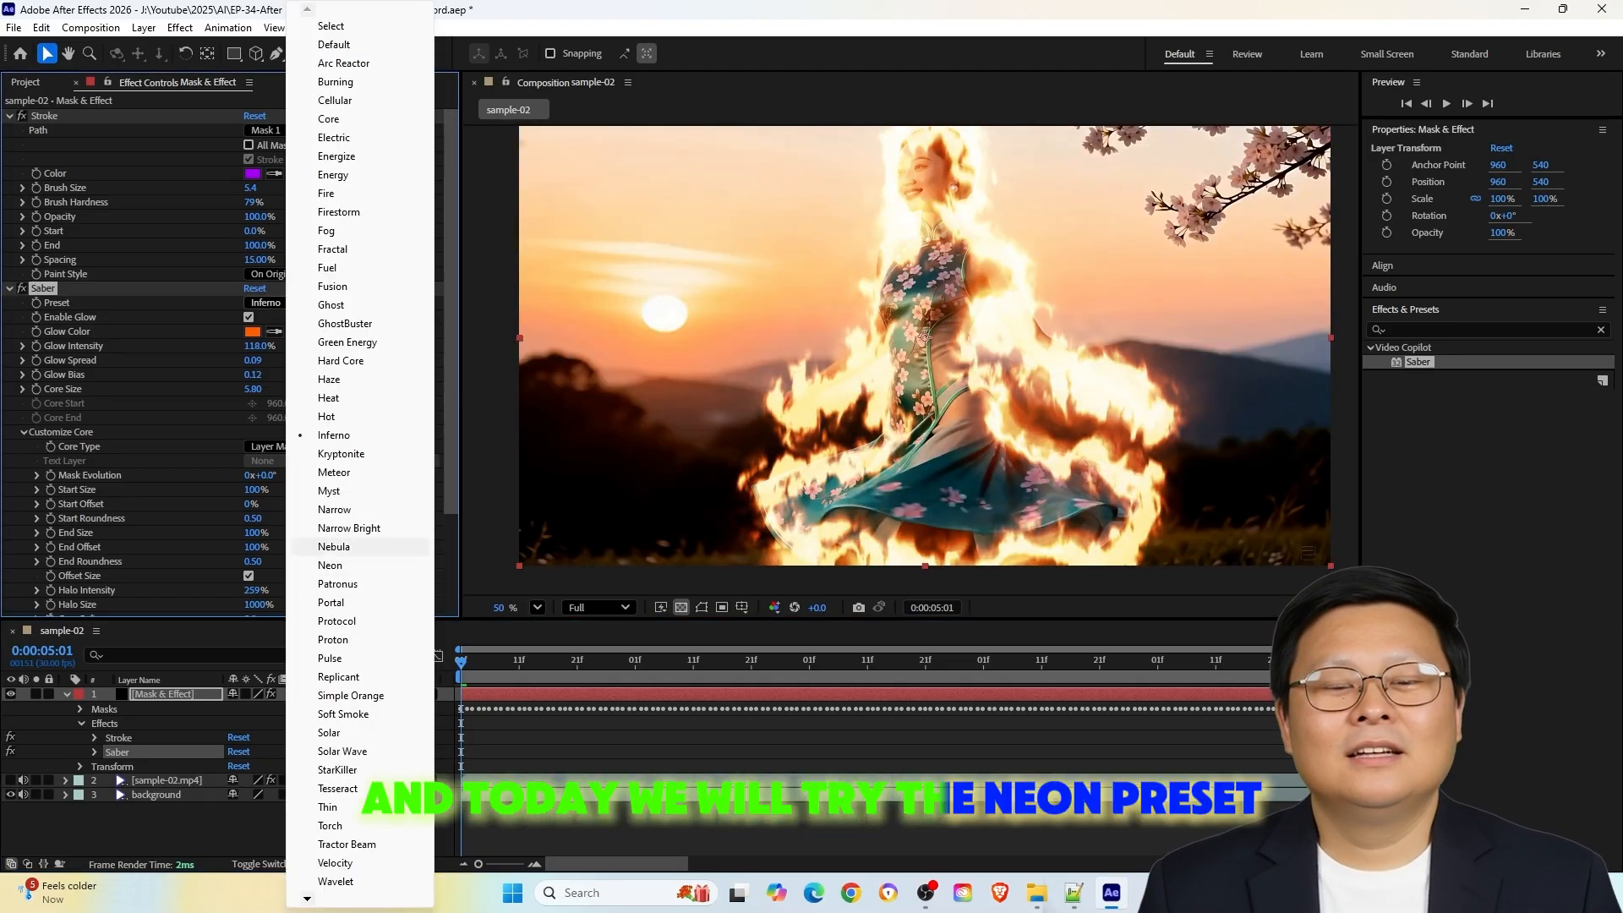
{"action": "left_click", "coordinate": [355, 548]}
{"action": "left_click", "coordinate": [302, 302]}
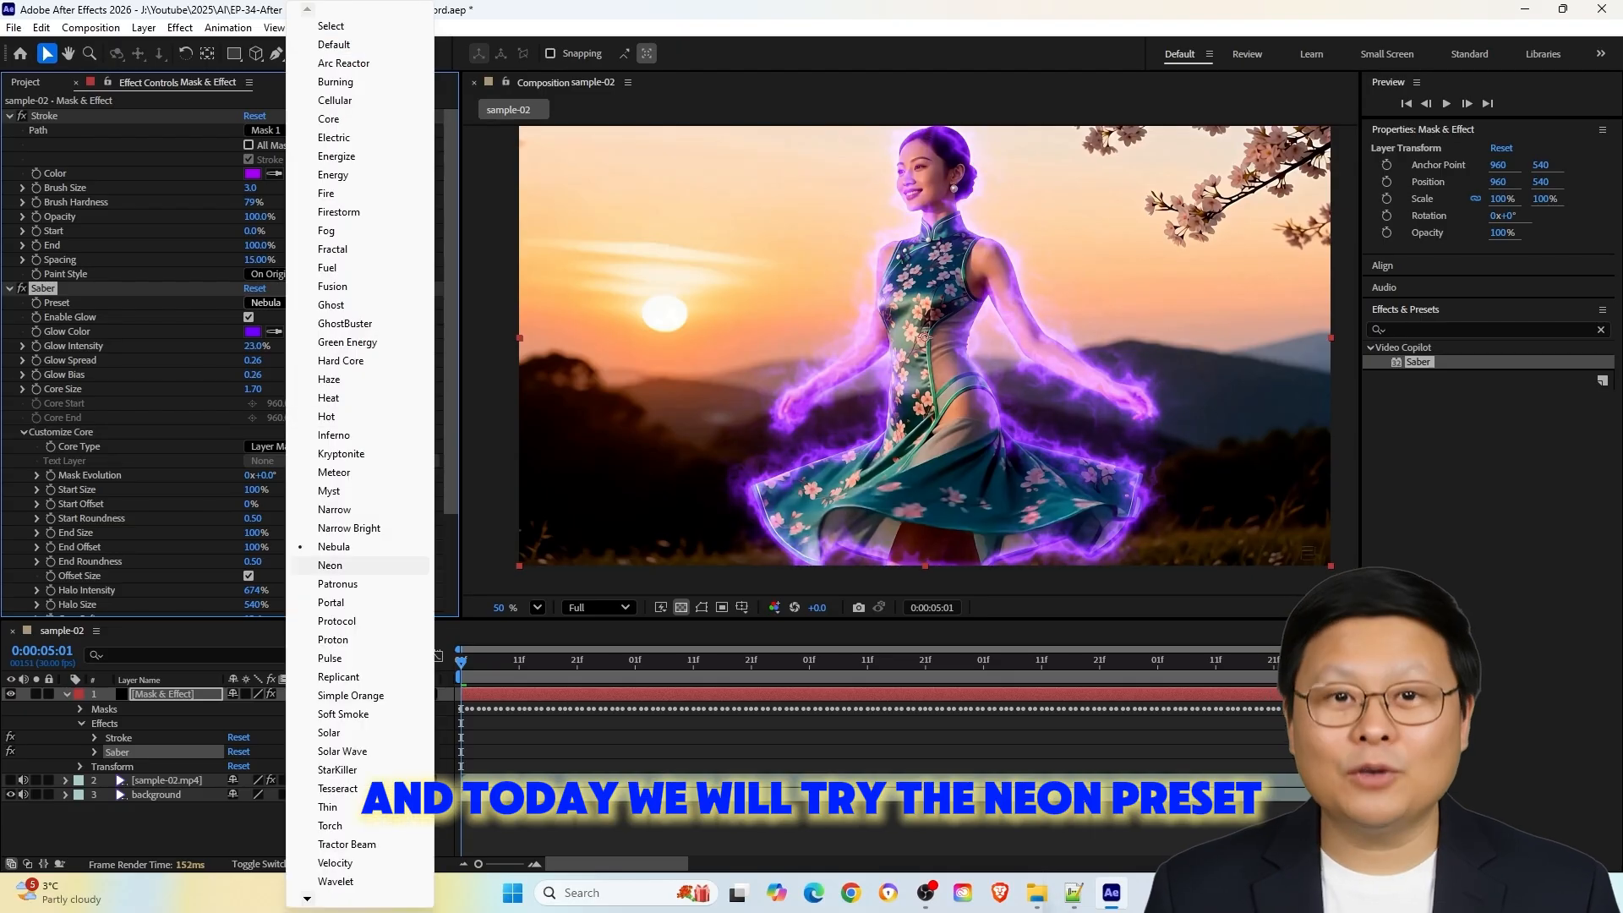
{"action": "left_click", "coordinate": [355, 565]}
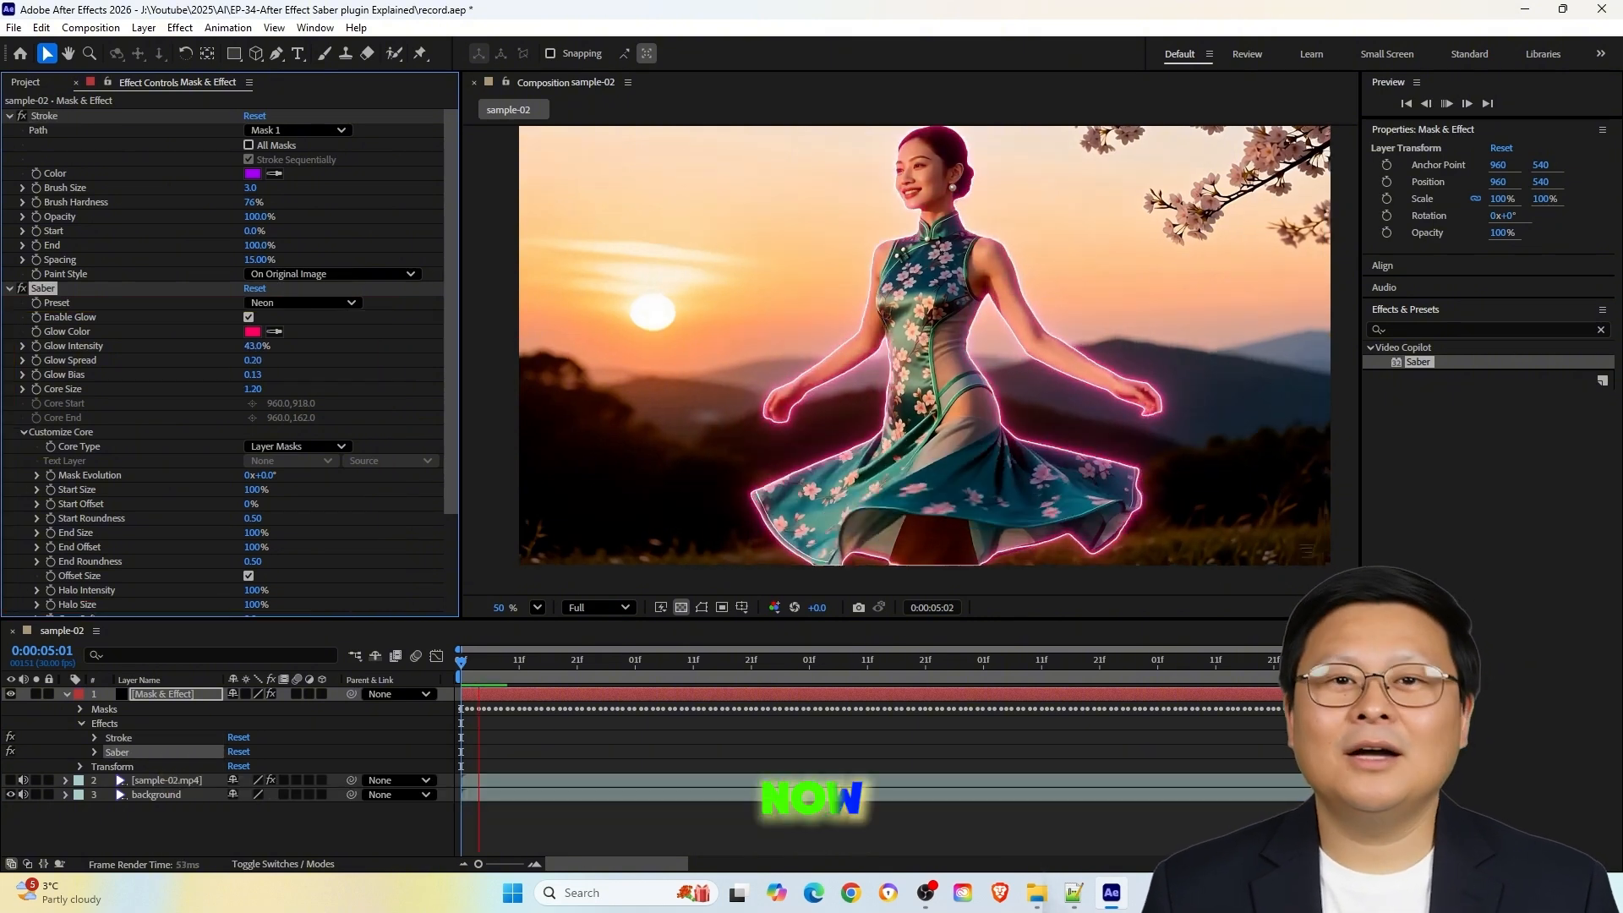
{"action": "key", "text": "space"}
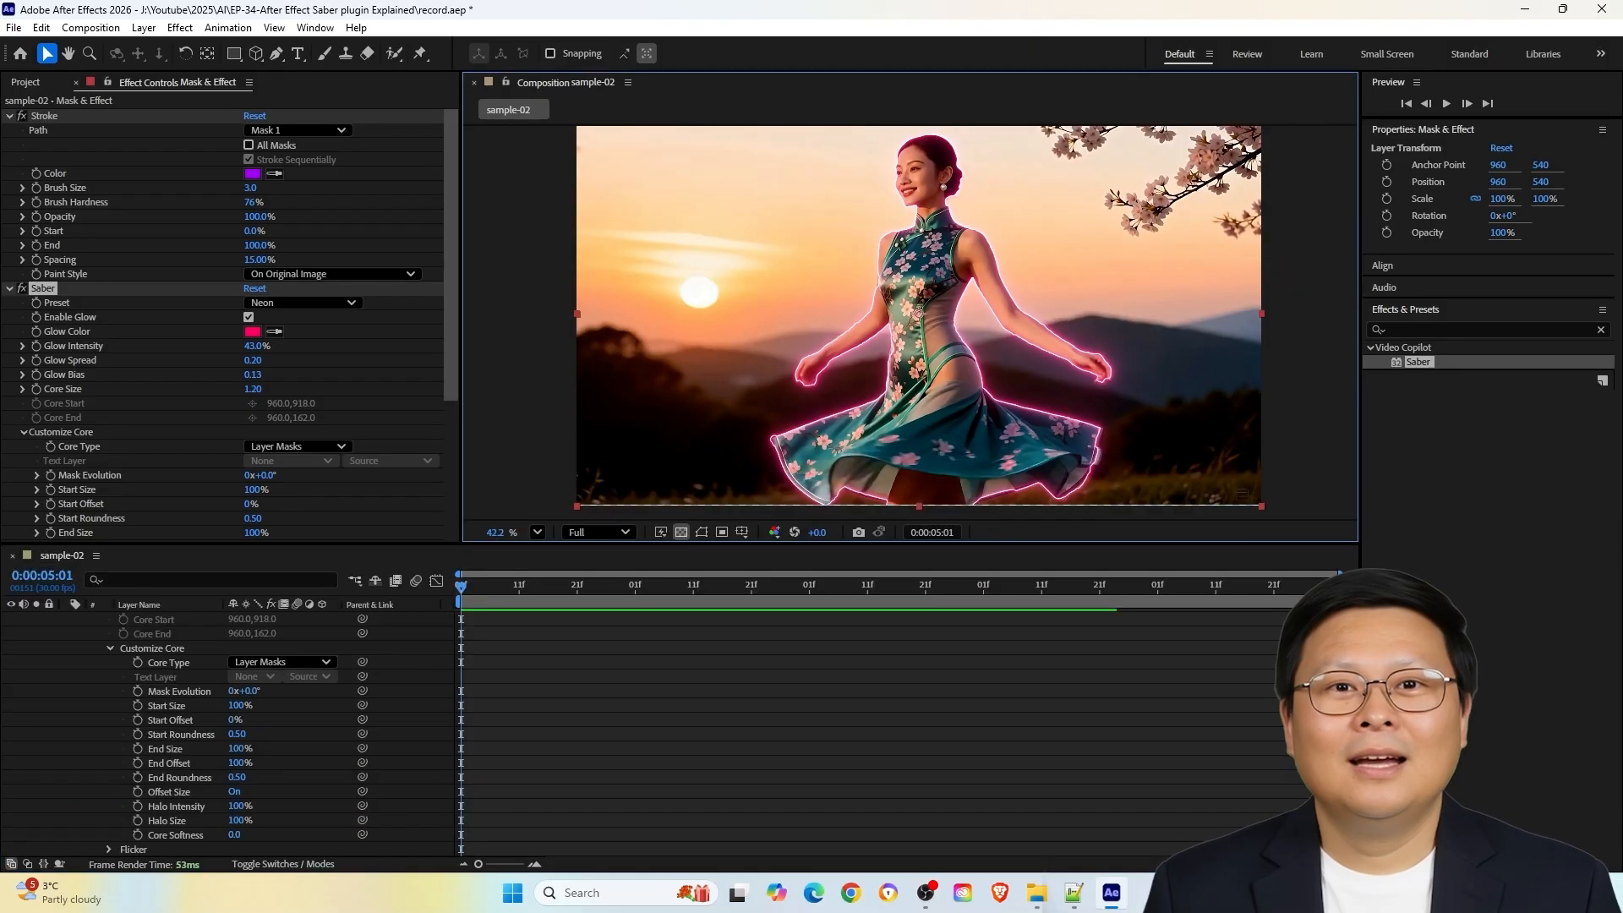
Add Start Offset and End Offset keyframes at 0:00:05:01 in Saber's Customize Core settings, with End Offset set to 0%
{"action": "left_click", "coordinate": [138, 720]}
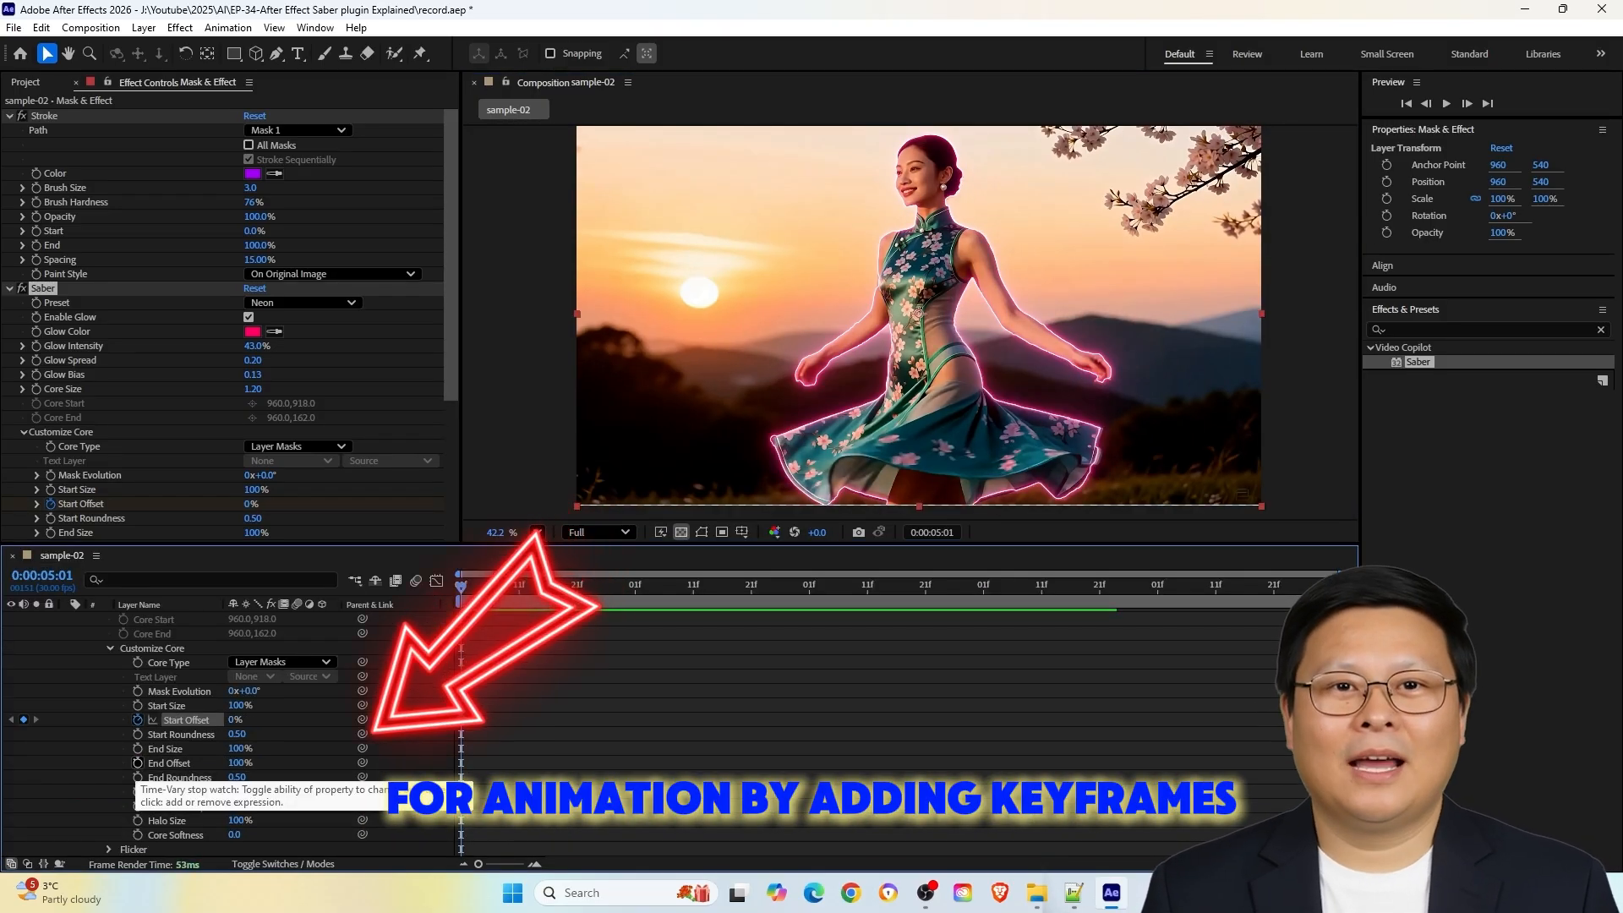
{"action": "left_click_drag", "start_coordinate": [237, 764], "coordinate": [152, 764]}
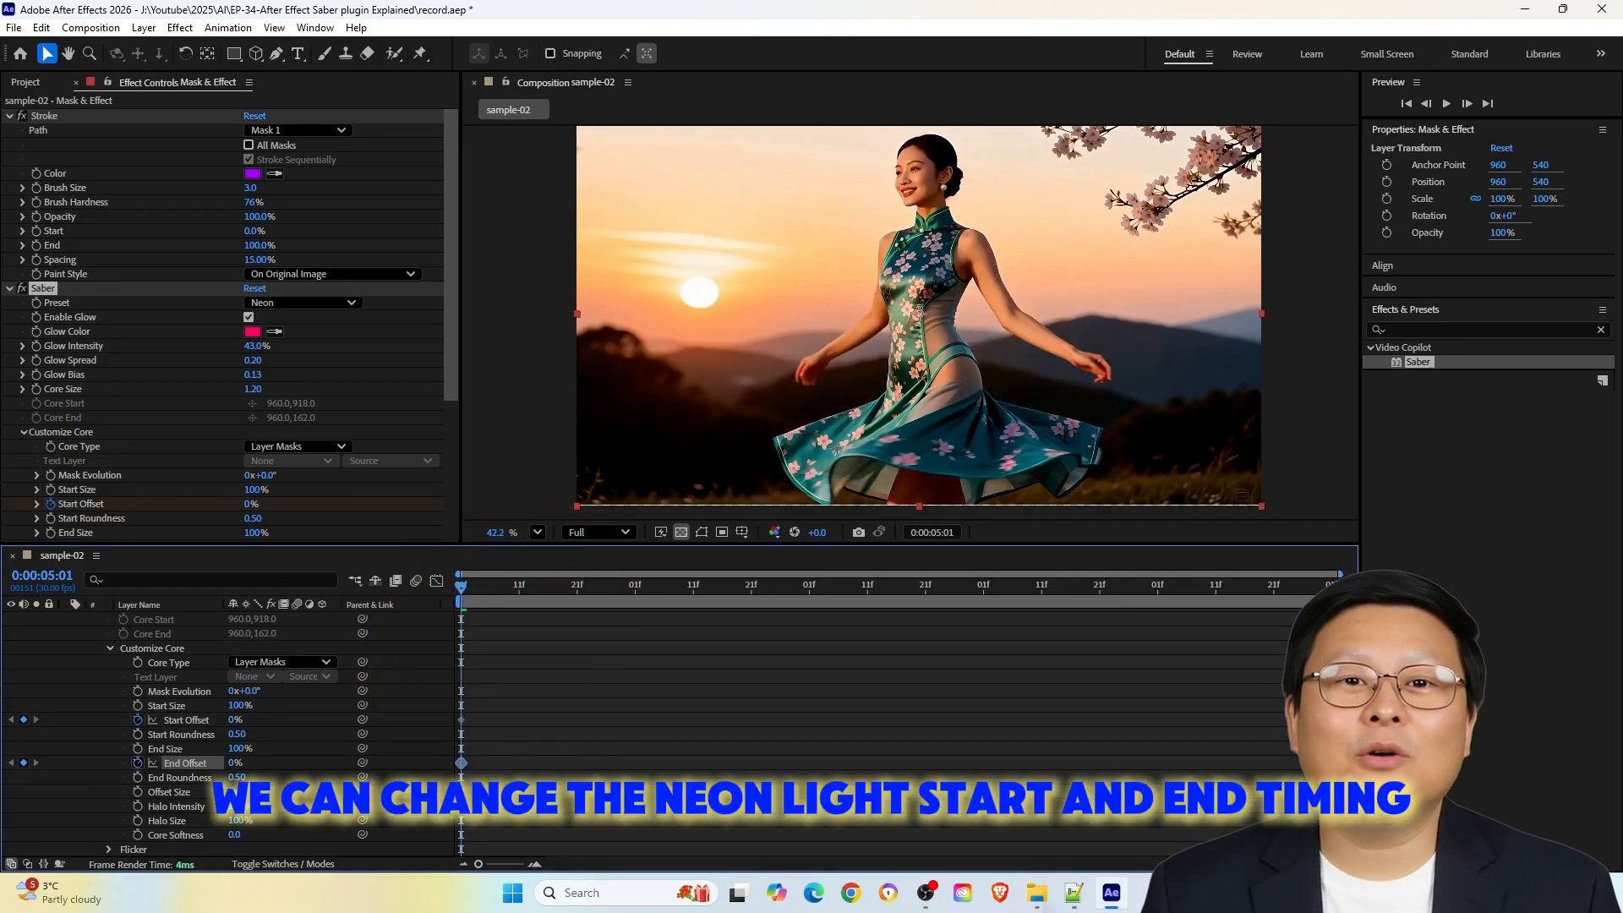
Keyframe Saber's End Offset to 100% at 0:00:05:11 and 0% at 0:00:06:01, Start Offset to 100% at 0:00:05:21 and 0% at 0:00:06:11, and preview
{"action": "key", "text": "space"}
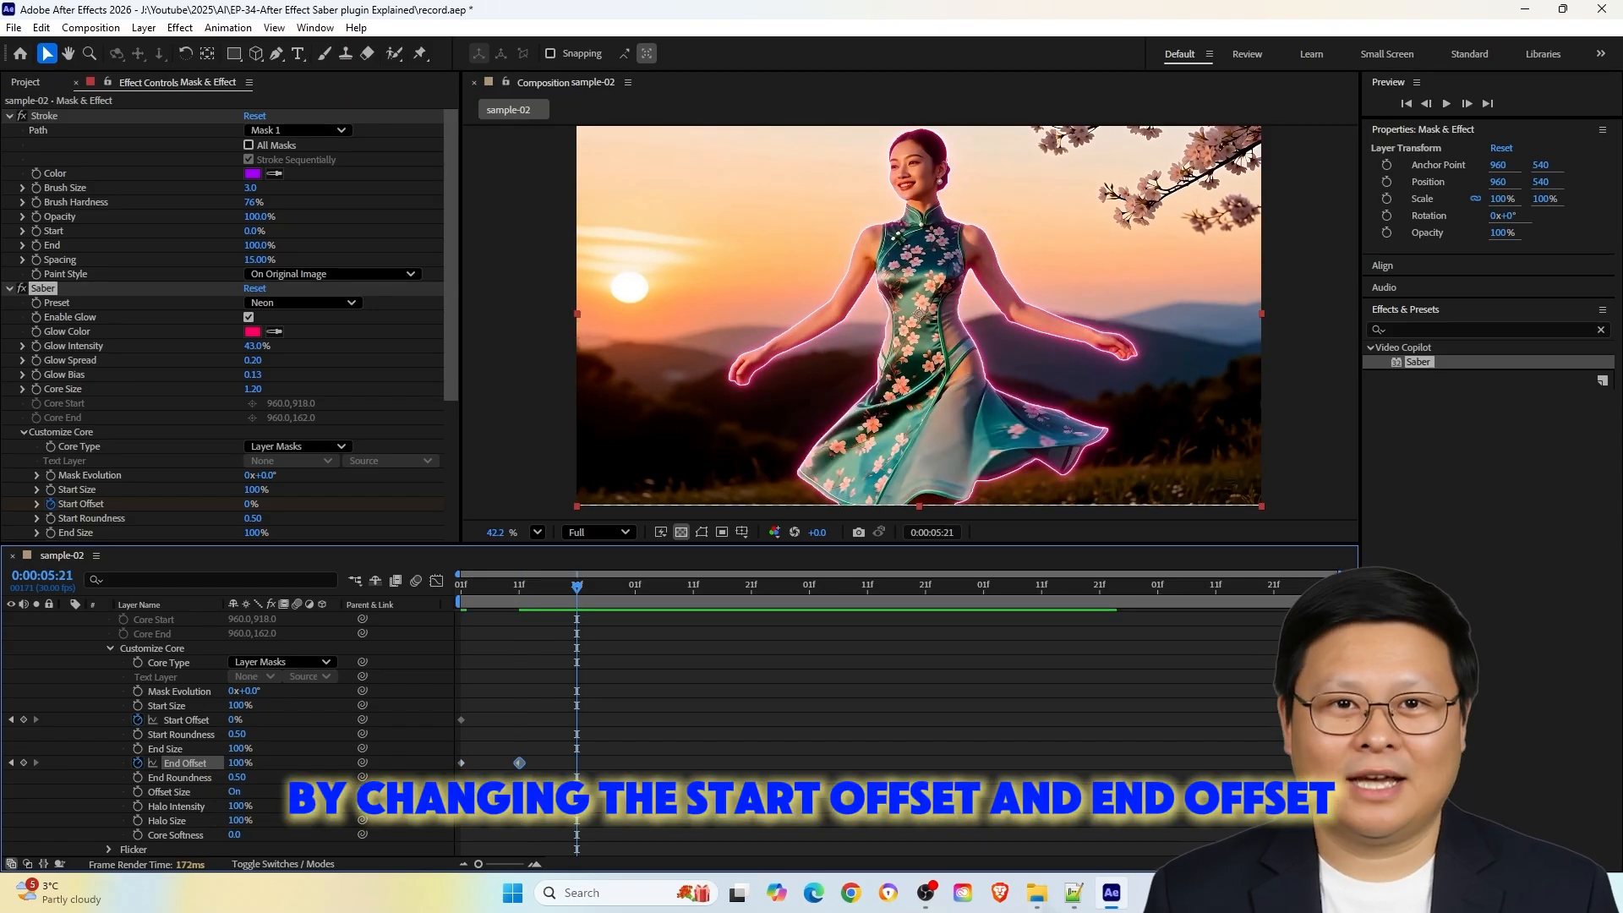
{"action": "left_click_drag", "start_coordinate": [232, 720], "coordinate": [317, 720]}
{"action": "key", "text": "space"}
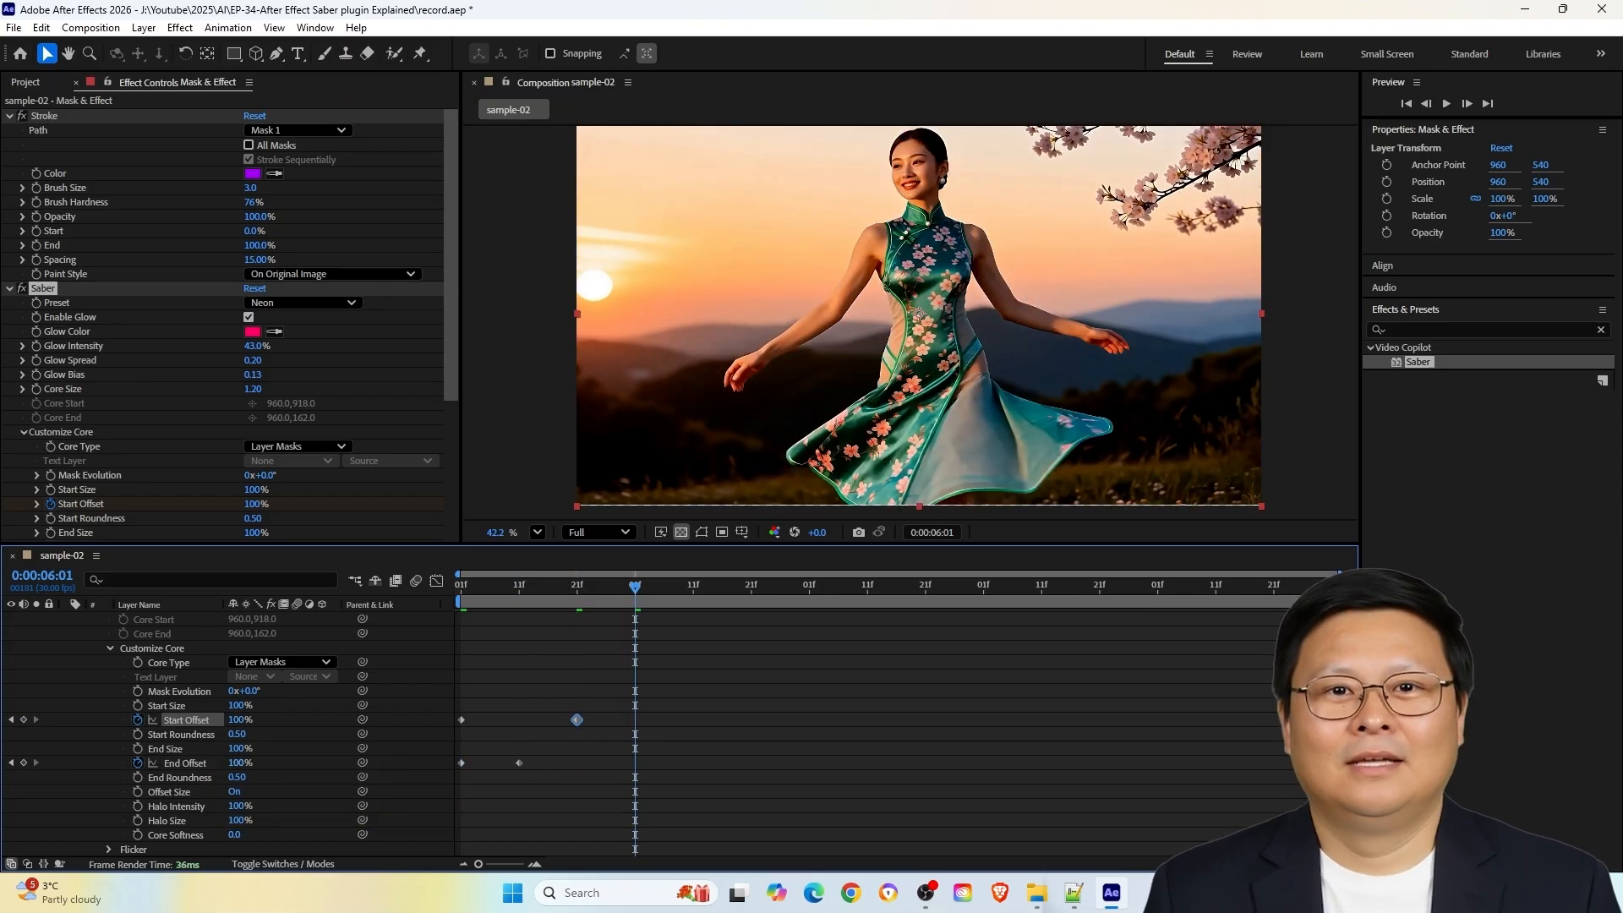
{"action": "left_click_drag", "start_coordinate": [236, 763], "coordinate": [152, 763]}
{"action": "key", "text": "shift+Page_Down"}
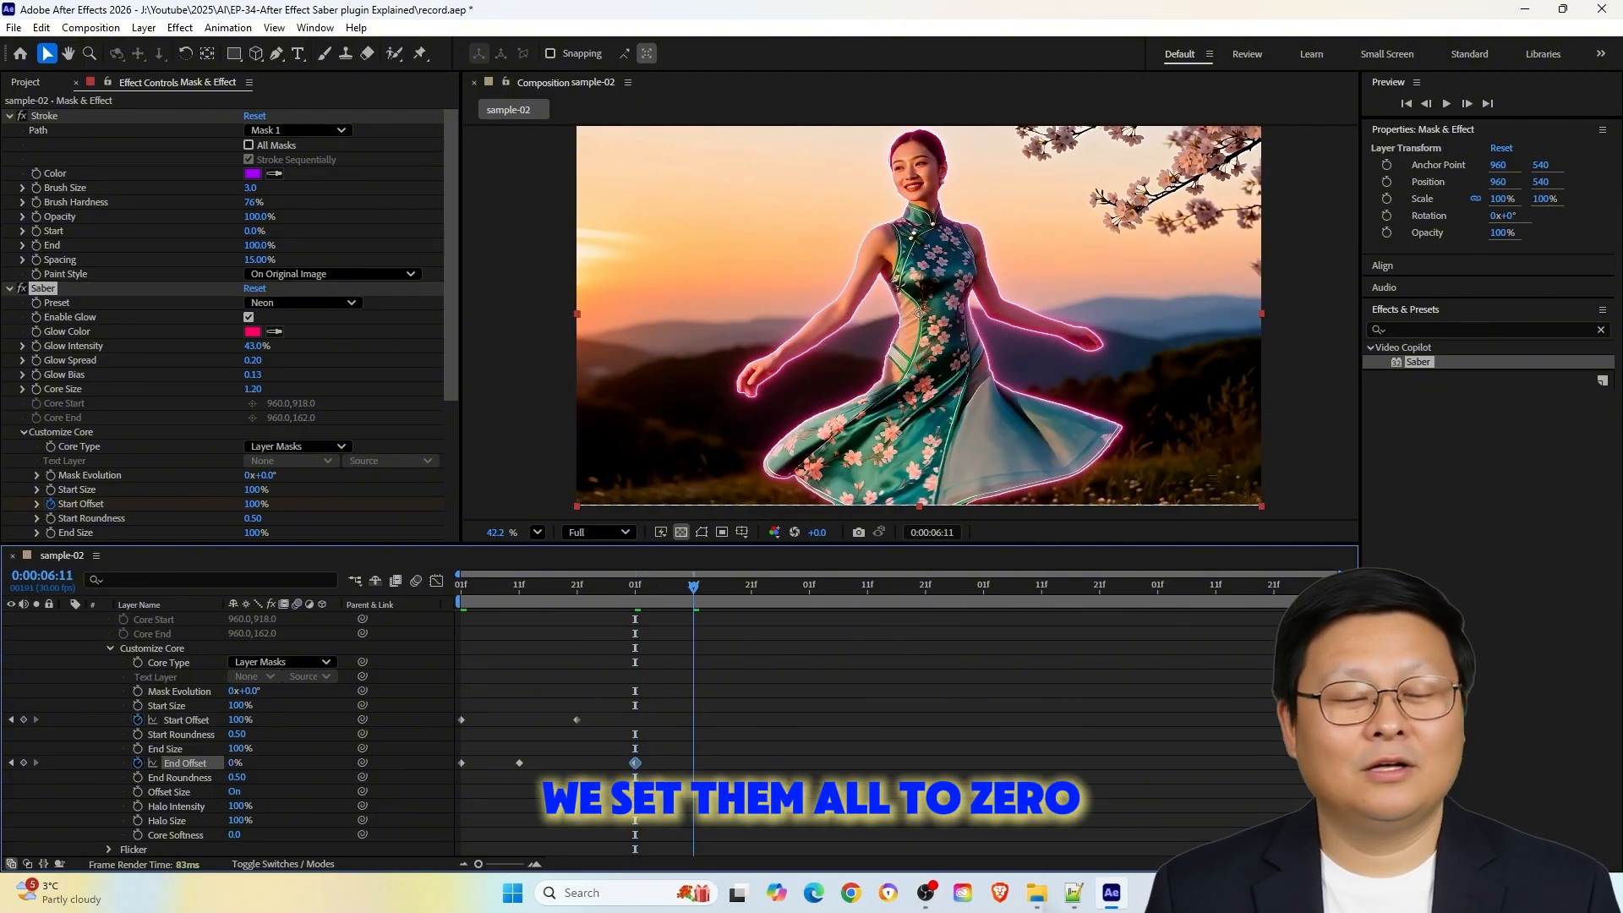
{"action": "left_click_drag", "start_coordinate": [240, 720], "coordinate": [155, 720]}
{"action": "key", "text": "ctrl+shift+a"}
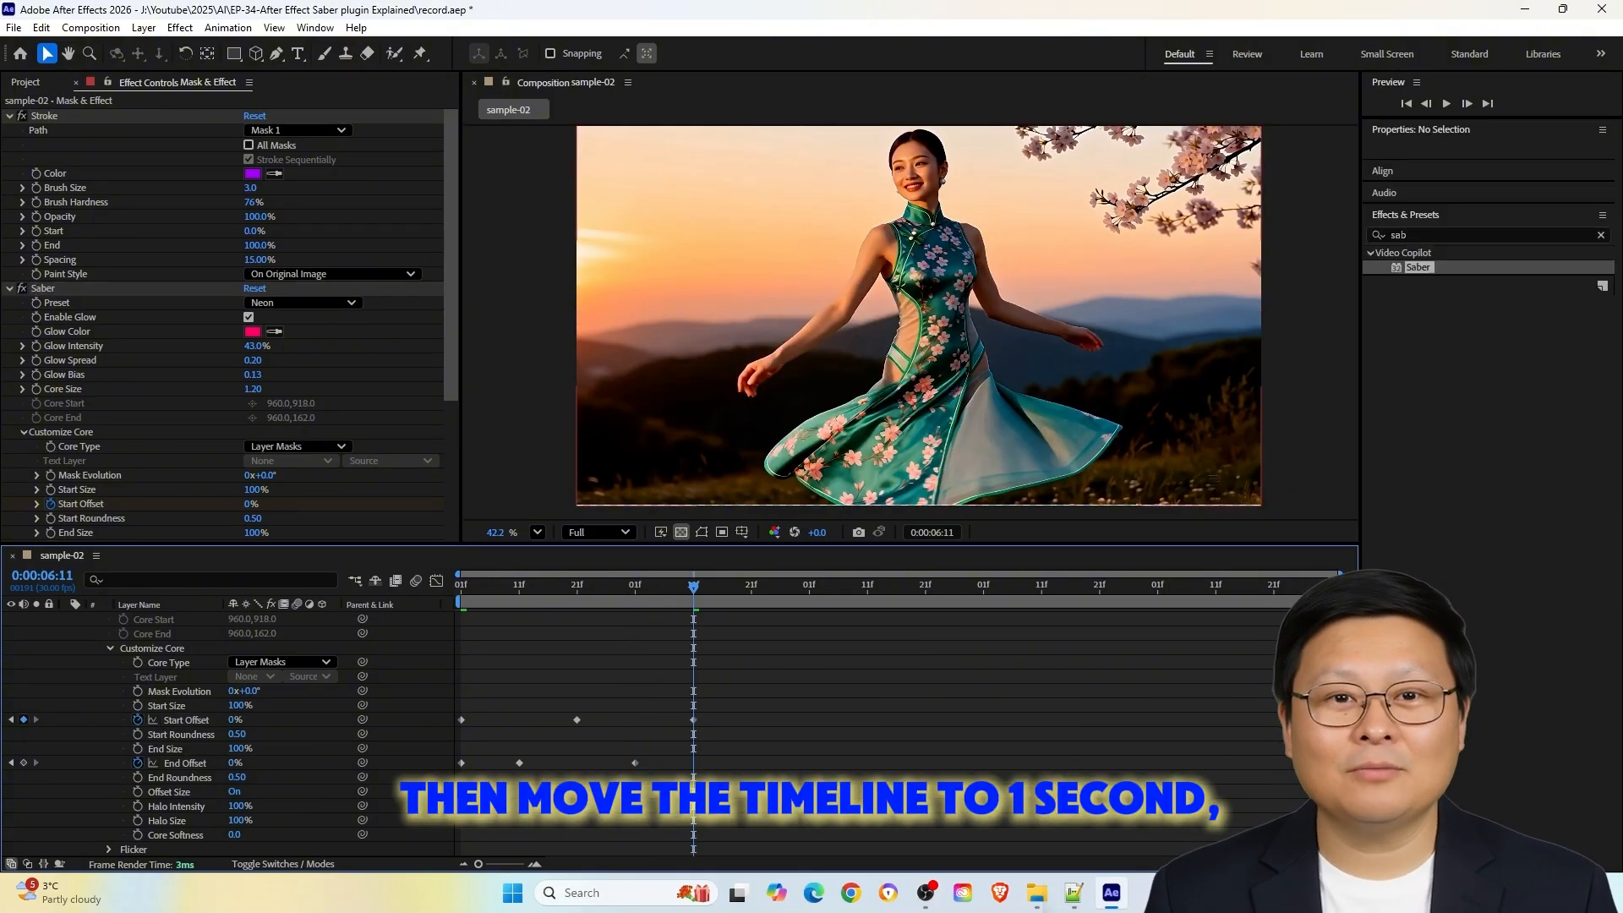
{"action": "key", "text": "space"}
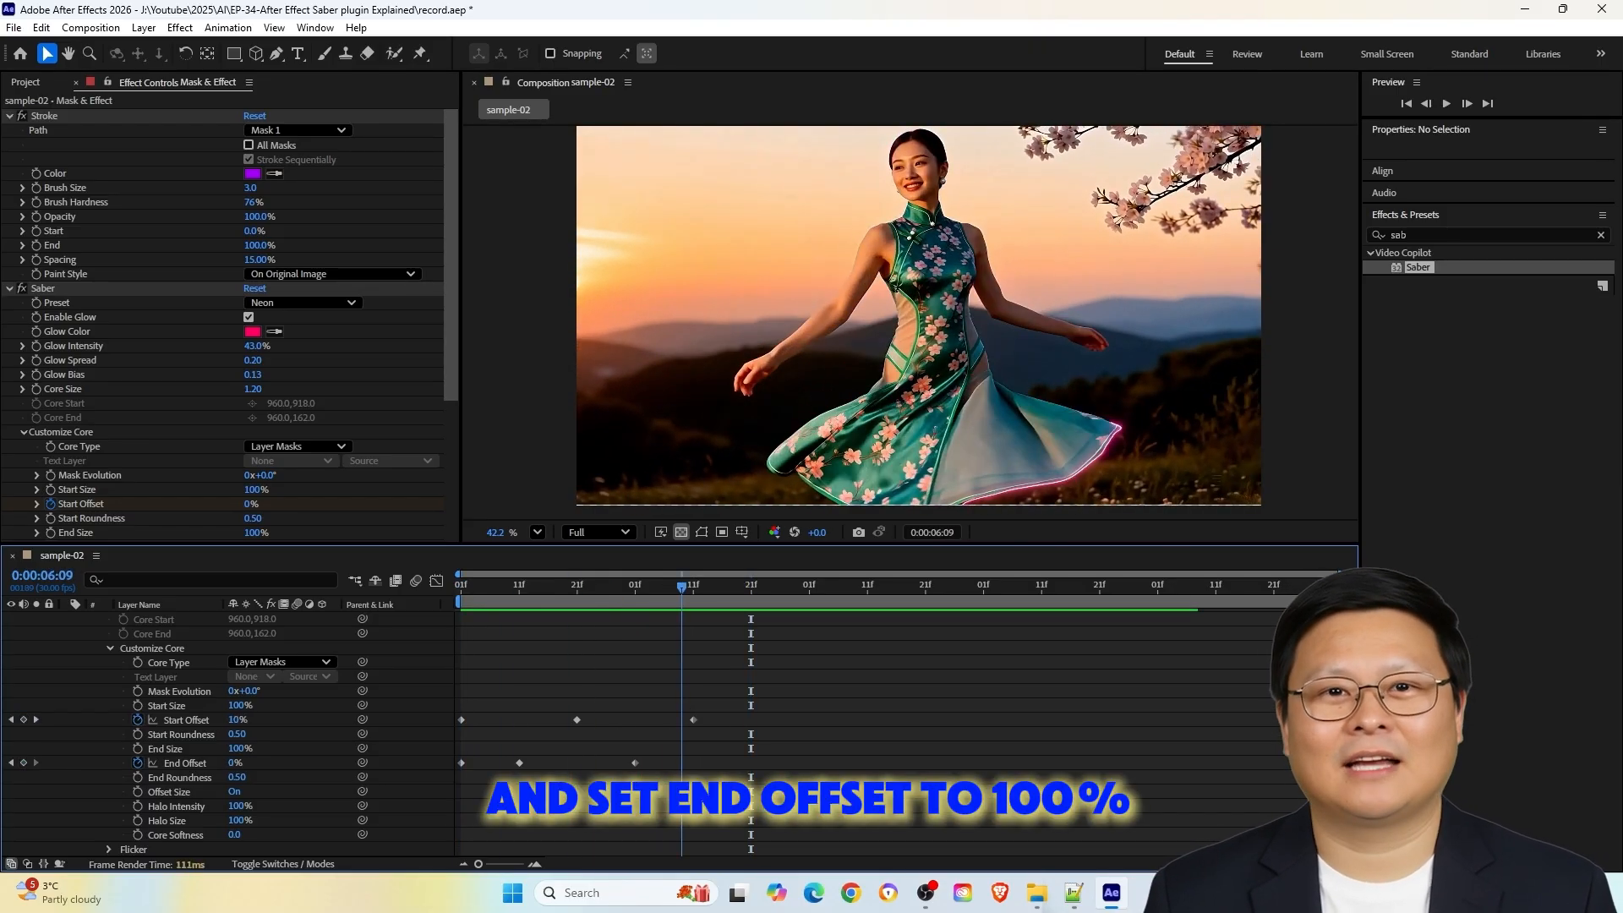
{"action": "key", "text": "space"}
Apply Easy Ease Out to the Start Offset keyframes at 0:00:05:21 and 0:00:06:11 and the End Offset keyframe at 0:00:06:01
{"action": "left_click_drag", "start_coordinate": [623, 712], "coordinate": [818, 777]}
{"action": "left_click_drag", "start_coordinate": [591, 695], "coordinate": [568, 695]}
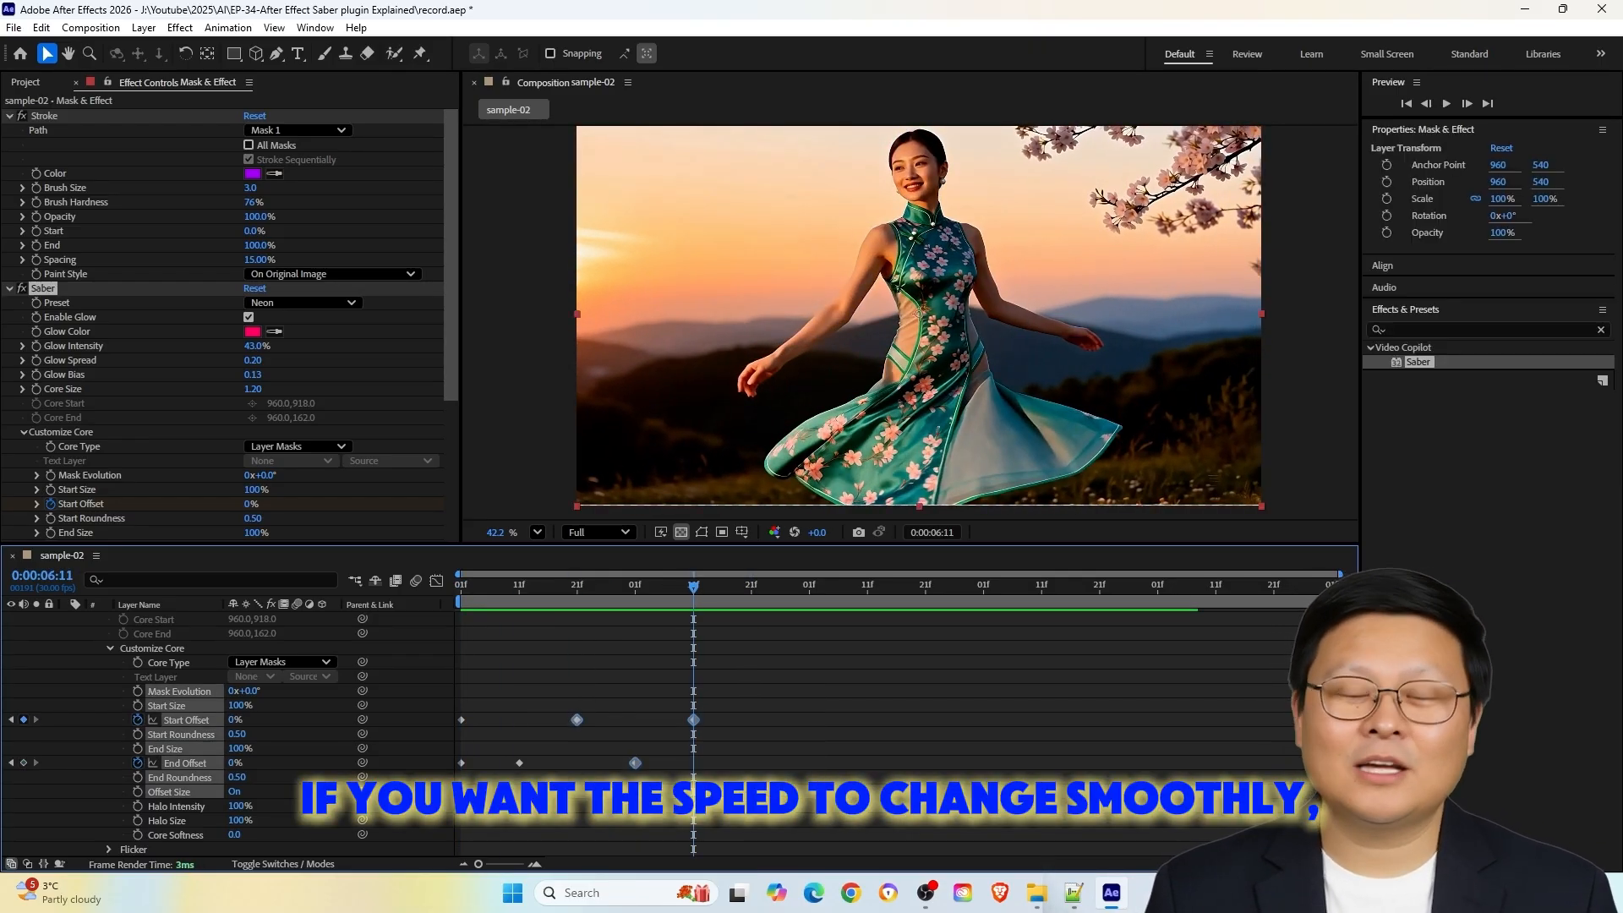
{"action": "right_click", "coordinate": [634, 762]}
{"action": "mouse_move", "coordinate": [676, 750]}
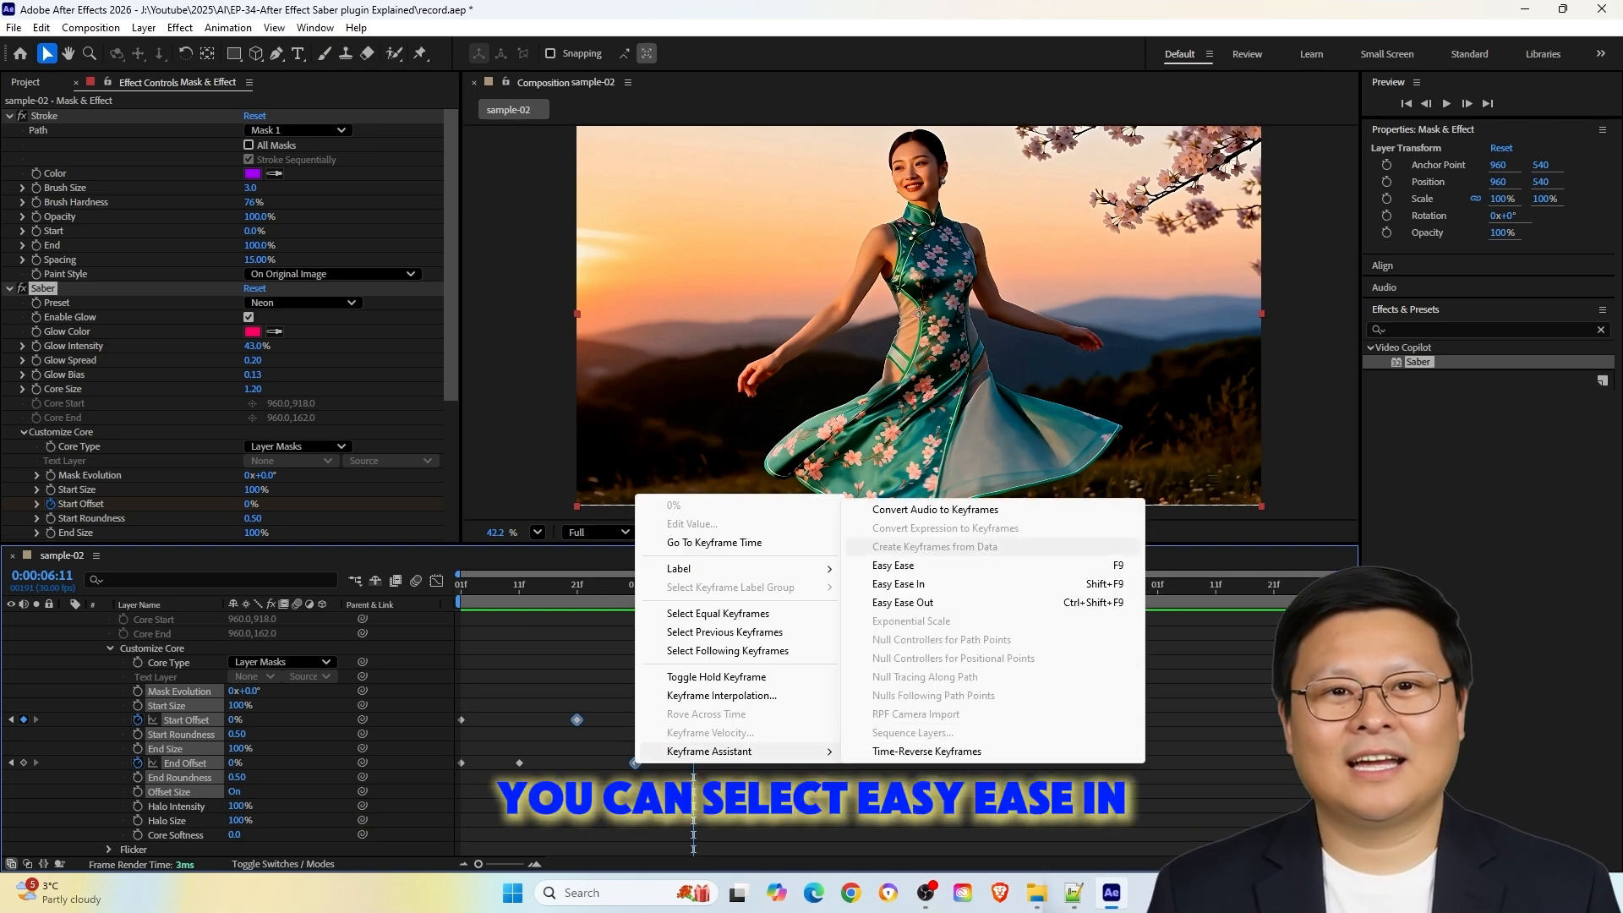
{"action": "left_click", "coordinate": [921, 600]}
Apply Easy Ease In to the Start Offset keyframes at 0:00:05:01 and 0:00:05:21 and the End Offset keyframes at 0:00:05:01 and 0:00:05:11
{"action": "left_click_drag", "start_coordinate": [608, 700], "coordinate": [453, 778]}
{"action": "right_click", "coordinate": [576, 720]}
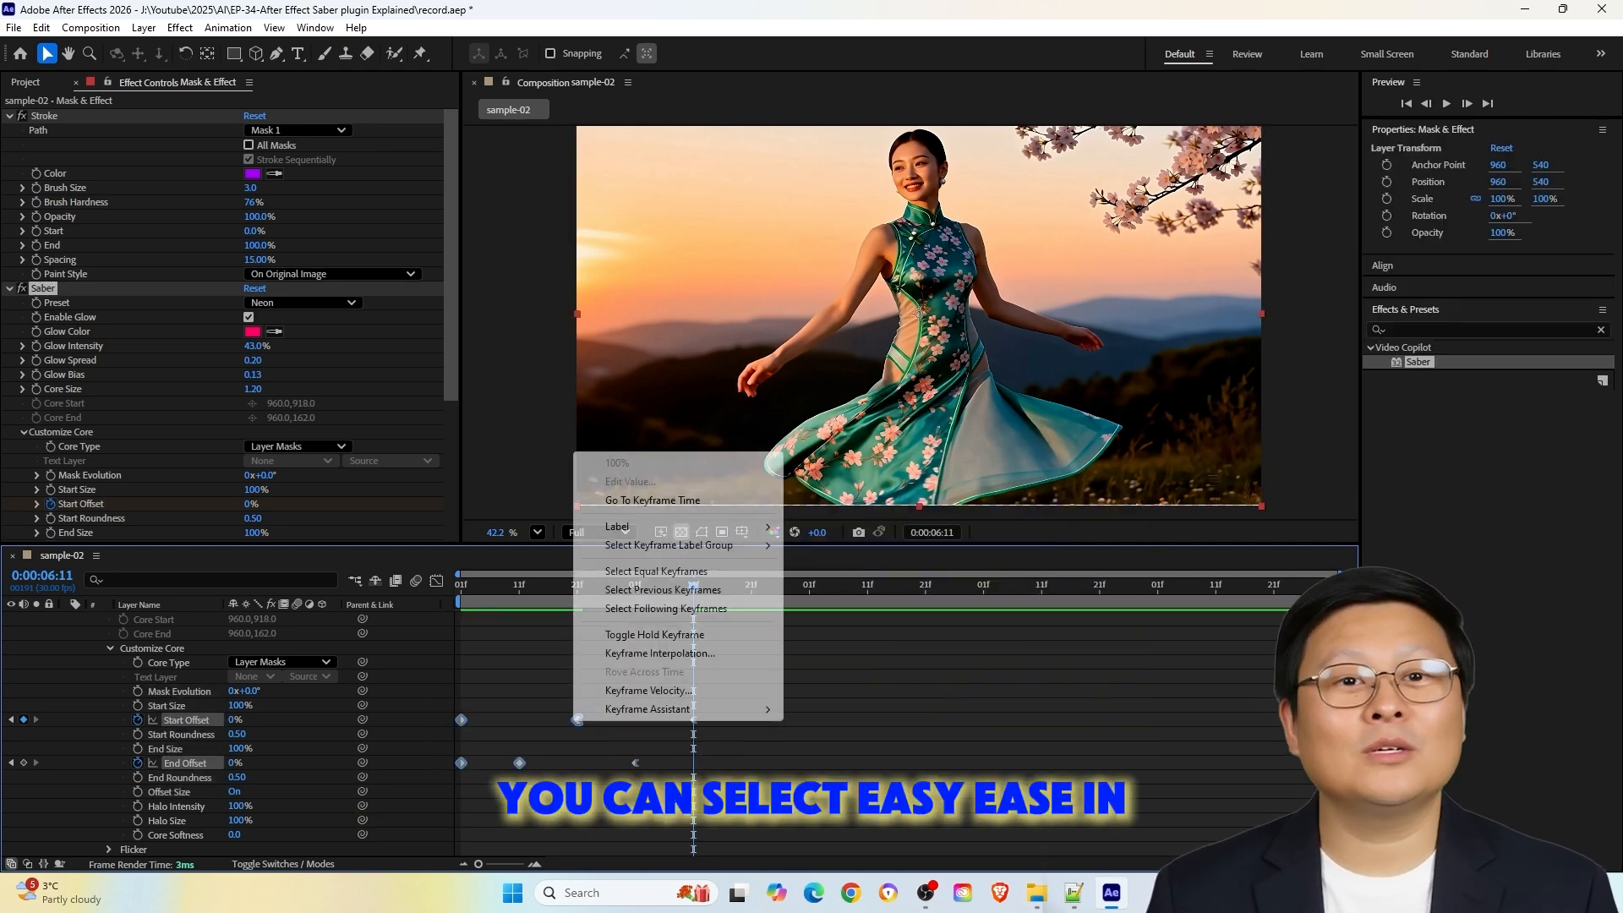
{"action": "mouse_move", "coordinate": [649, 709]}
{"action": "left_click", "coordinate": [921, 542]}
{"action": "left_click", "coordinate": [760, 660]}
Preview the eased glow from 0:00:05:01 and repeat the offset keyframe pattern from 0:00:06:21 and 0:00:08:11 along the timeline
{"action": "left_click_drag", "start_coordinate": [693, 586], "coordinate": [461, 586]}
{"action": "key", "text": "space"}
{"action": "key", "text": "space"}
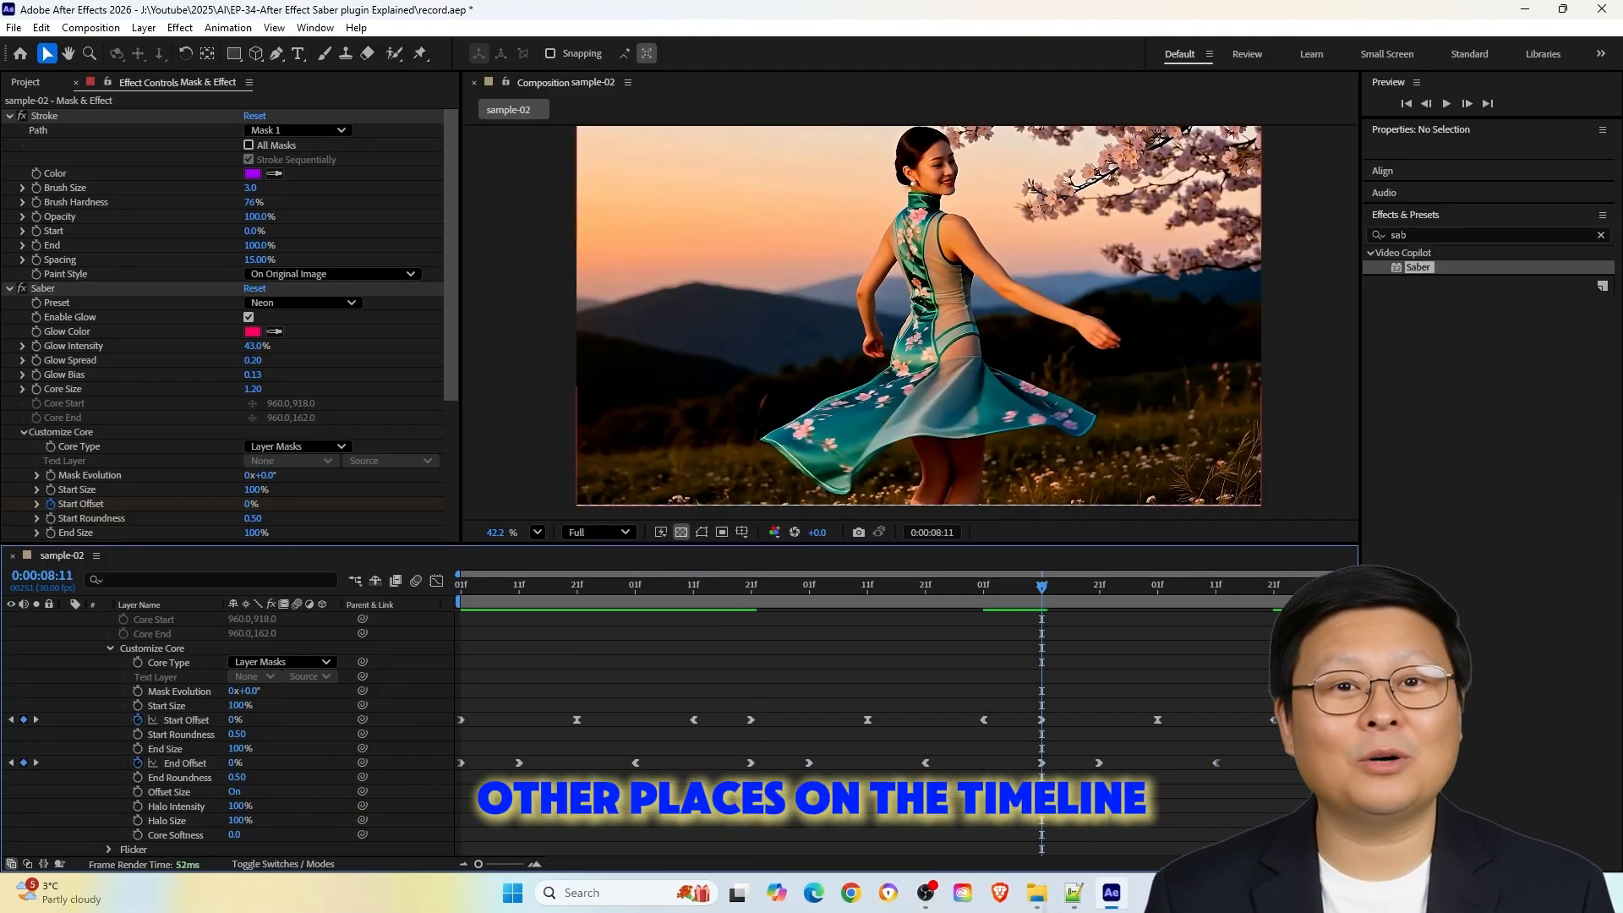
{"action": "key", "text": "space"}
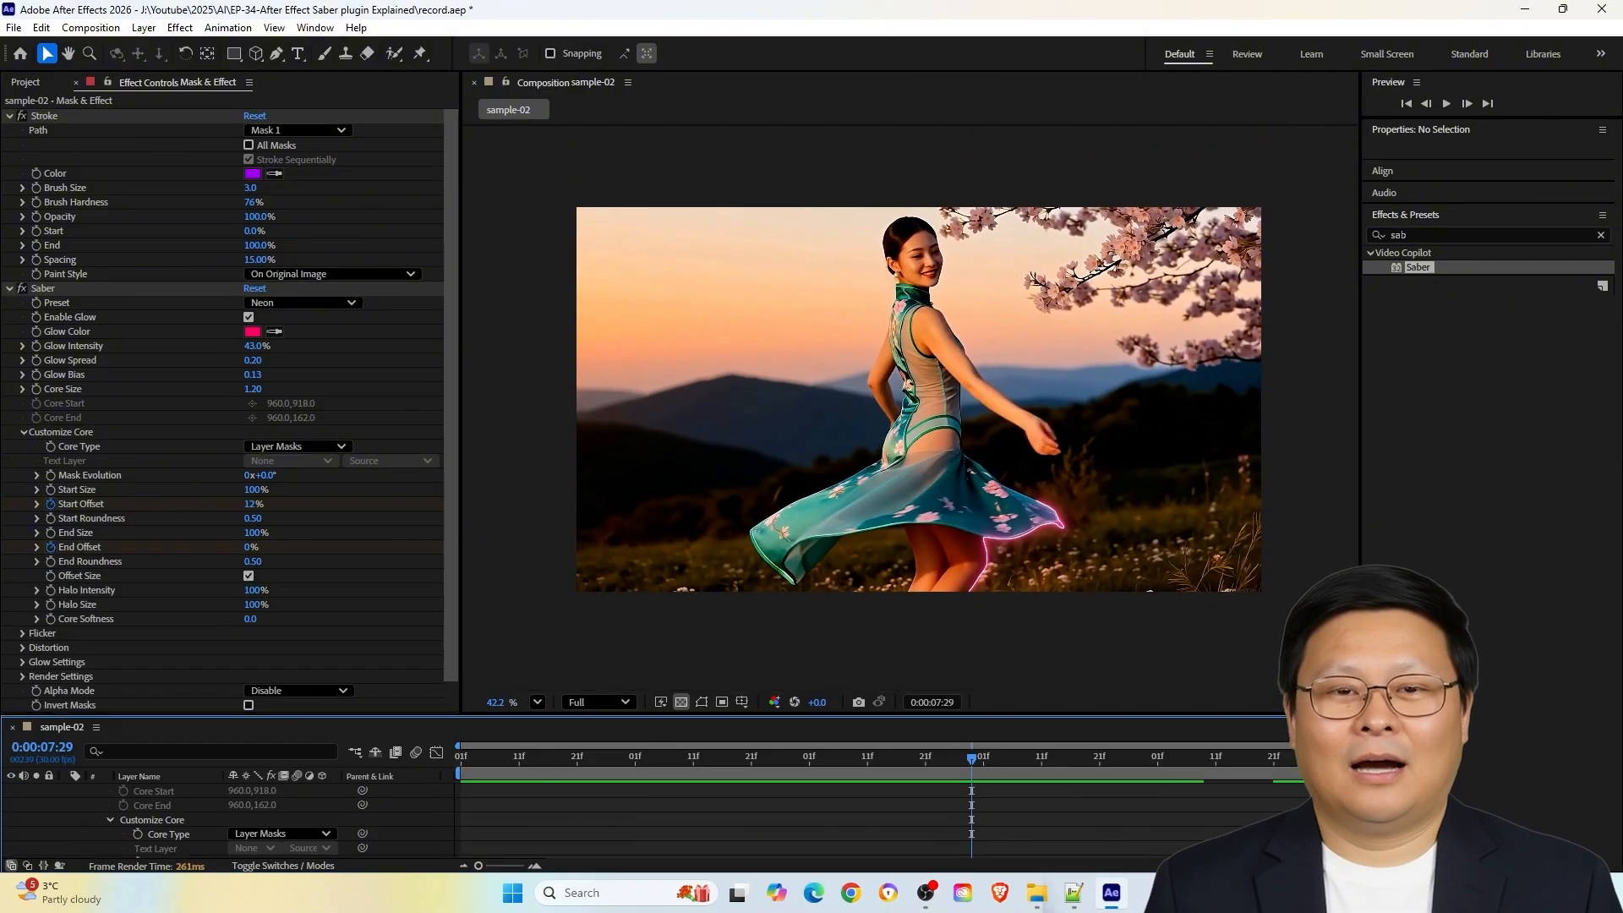